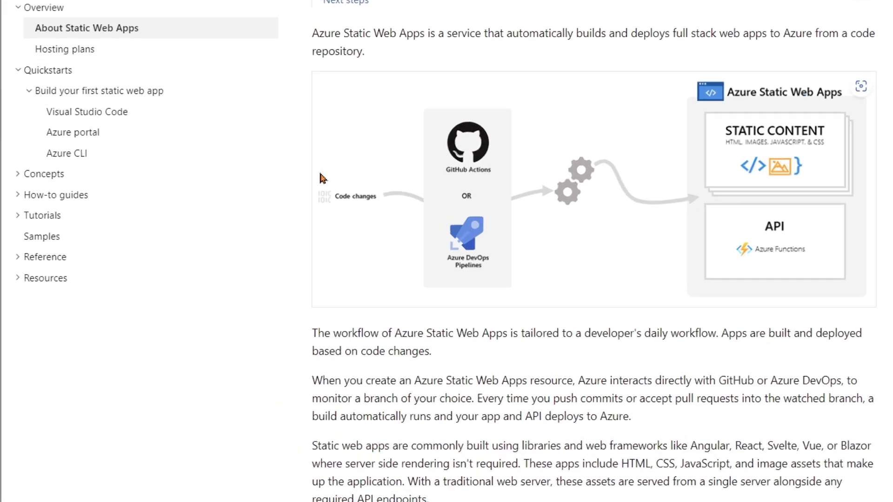
Step: Expand the documentation's Tutorials section to review the static site generator and framework deployment topics
{"action": "left_click", "coordinate": [12, 257]}
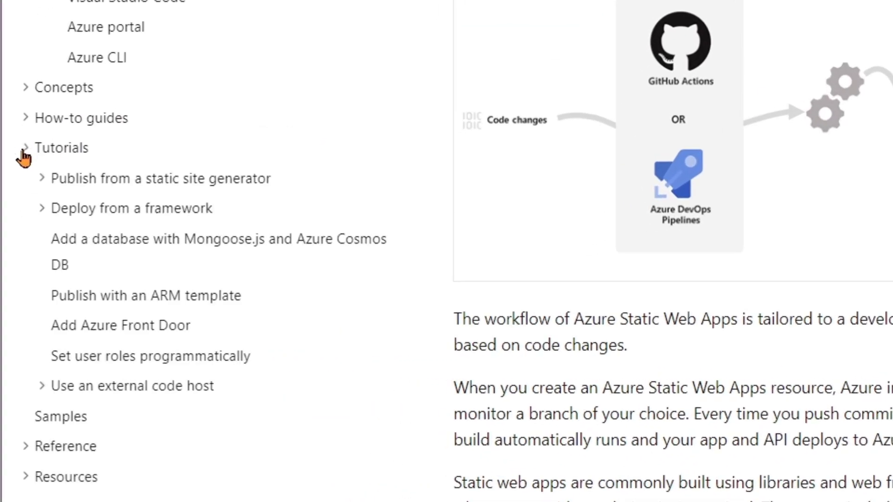
{"action": "left_click", "coordinate": [42, 179]}
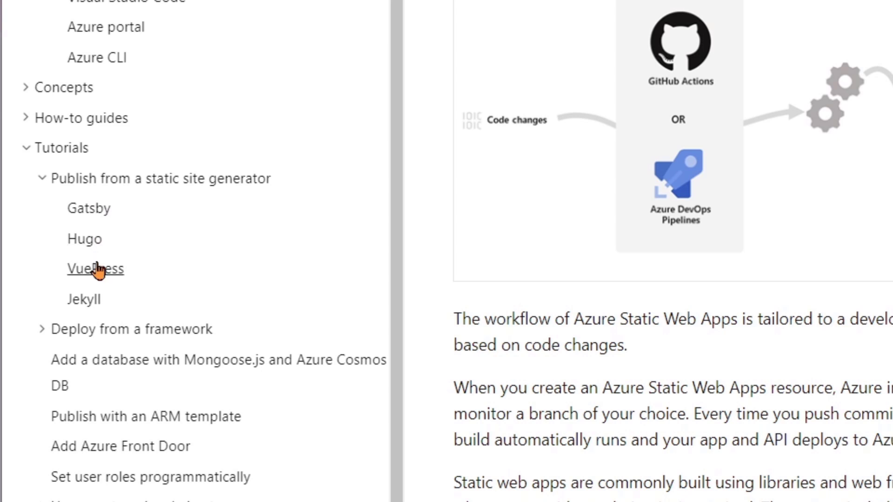
{"action": "left_click", "coordinate": [42, 330]}
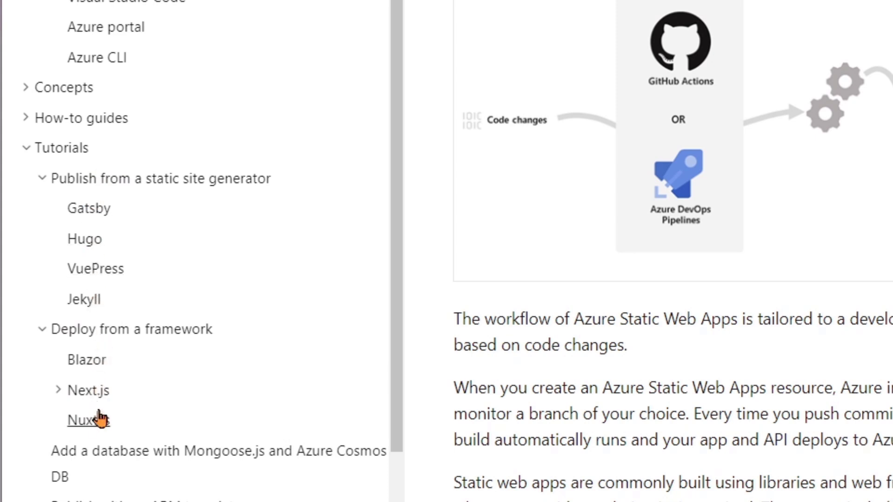
{"action": "scroll", "coordinate": [117, 386], "scroll_direction": "down", "scroll_amount": 3}
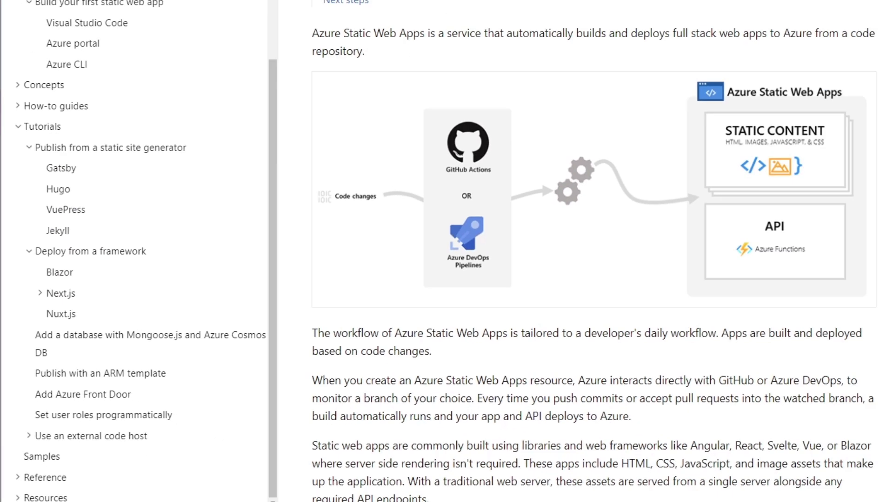
Step: Open the Blazor deployment tutorial and read through its title, prerequisites and repository creation instructions
{"action": "left_click", "coordinate": [512, 12]}
{"action": "left_click_drag", "start_coordinate": [257, 144], "coordinate": [508, 168]}
{"action": "left_click", "coordinate": [509, 168]}
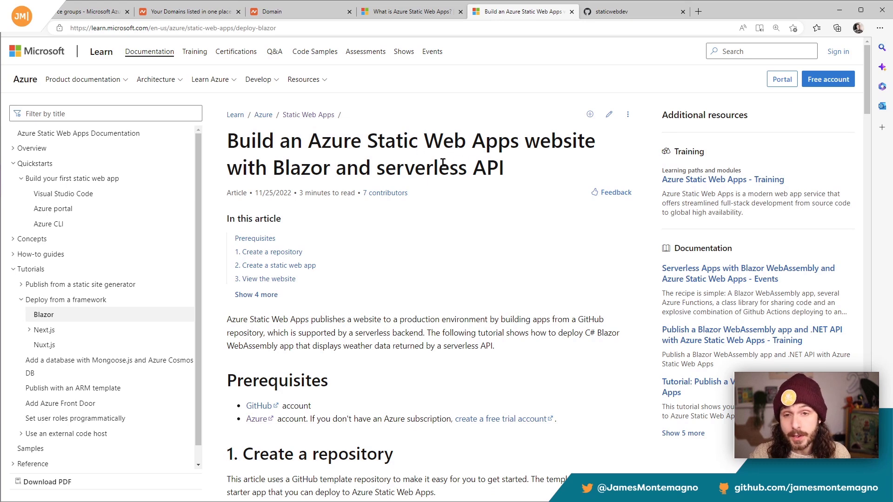
{"action": "scroll", "coordinate": [443, 164], "scroll_direction": "down", "scroll_amount": 2}
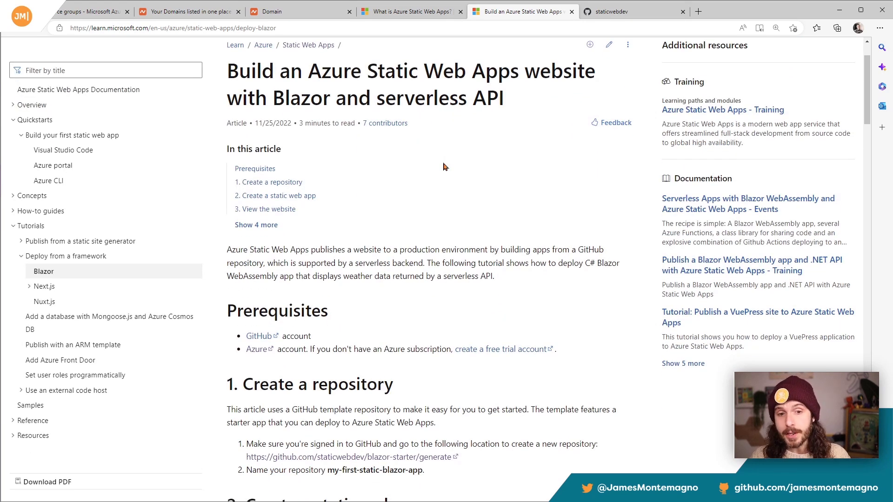
{"action": "scroll", "coordinate": [443, 167], "scroll_direction": "down", "scroll_amount": 6}
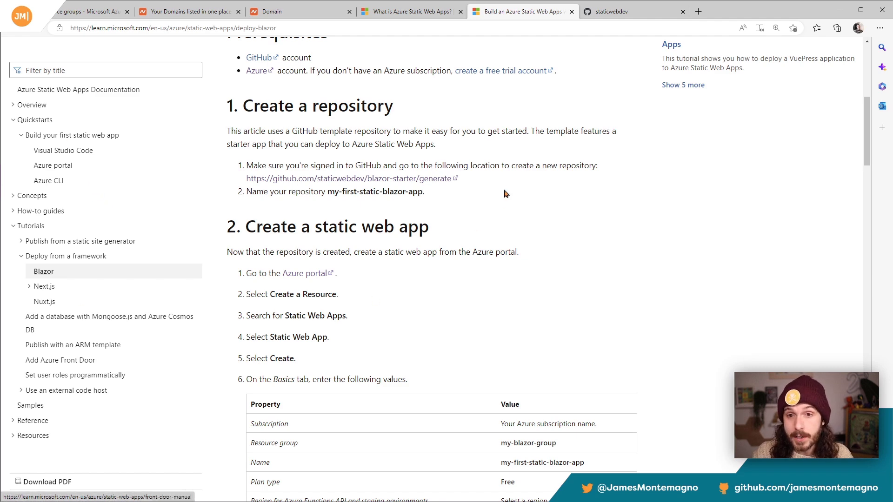
Step: Switch to the staticwebdev GitHub organization and browse its repositories for the available starter templates
{"action": "left_click", "coordinate": [623, 13]}
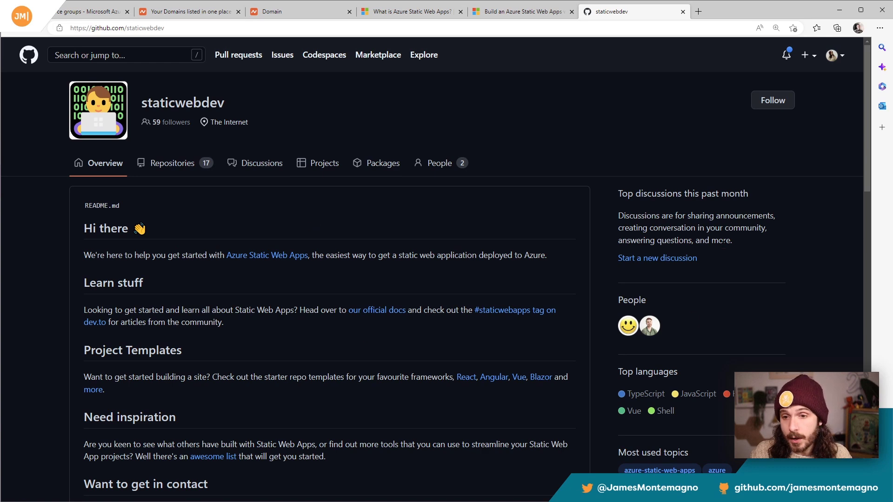
{"action": "left_click", "coordinate": [186, 163]}
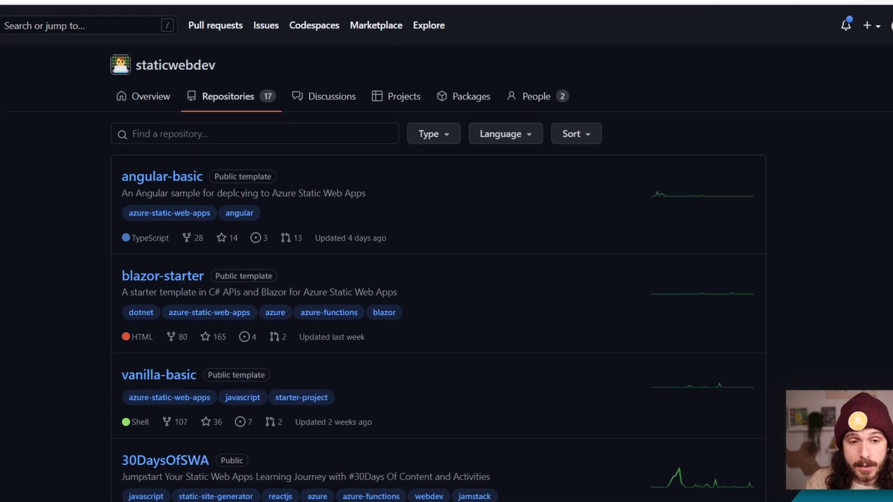
{"action": "scroll", "coordinate": [177, 209], "scroll_direction": "down", "scroll_amount": 3}
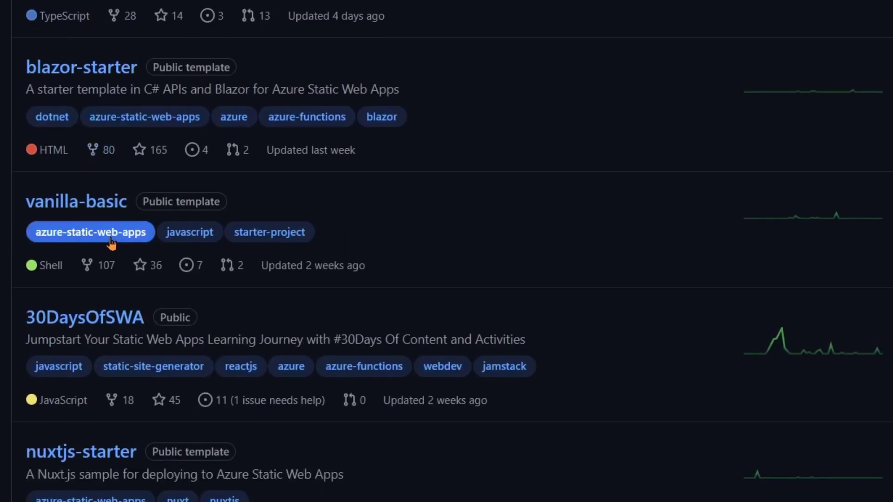
{"action": "scroll", "coordinate": [90, 201], "scroll_direction": "down", "scroll_amount": 5}
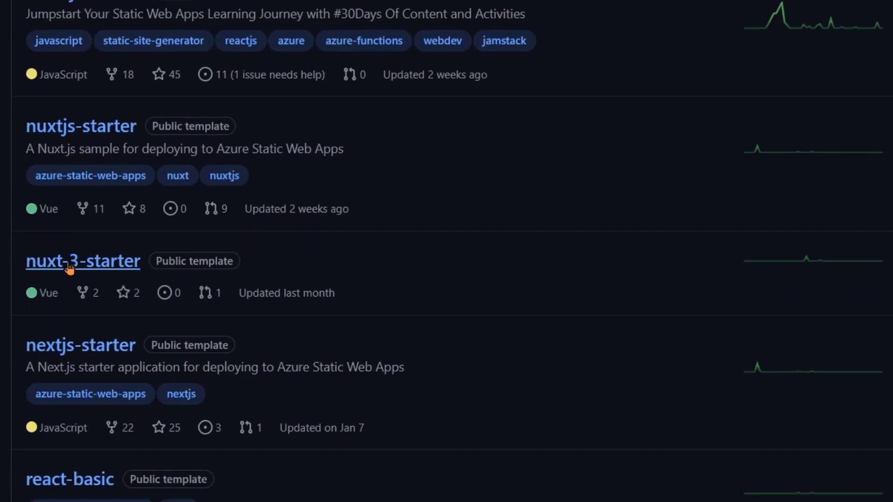
{"action": "scroll", "coordinate": [107, 275], "scroll_direction": "down", "scroll_amount": 2}
{"action": "scroll", "coordinate": [107, 275], "scroll_direction": "down", "scroll_amount": 7}
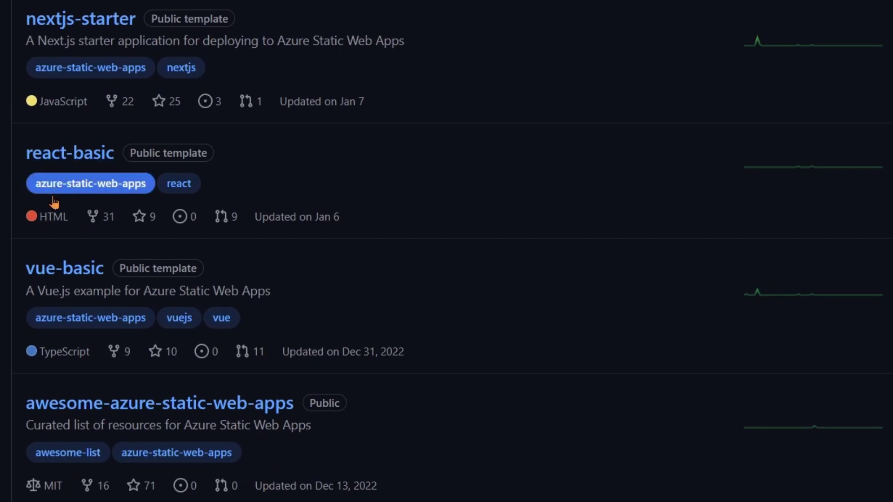
{"action": "scroll", "coordinate": [119, 204], "scroll_direction": "down", "scroll_amount": 7}
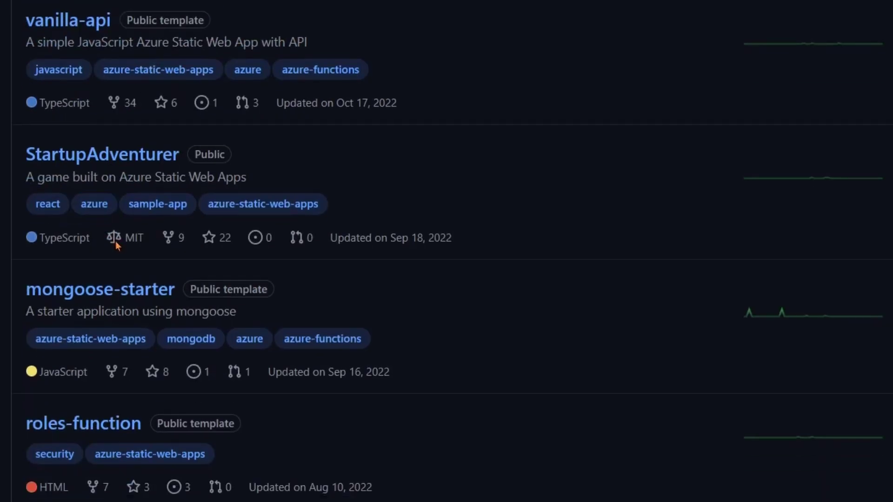
Step: Search the staticwebdev repositories for "blazor" and open the blazor-starter template
{"action": "scroll", "coordinate": [118, 245], "scroll_direction": "up", "scroll_amount": 15}
{"action": "left_click", "coordinate": [139, 92]}
{"action": "type", "text": "blazor"}
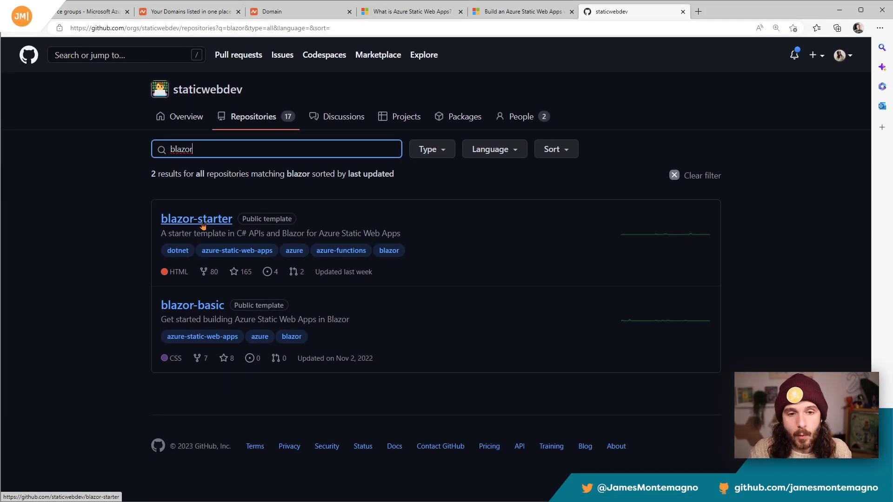
{"action": "left_click", "coordinate": [202, 223]}
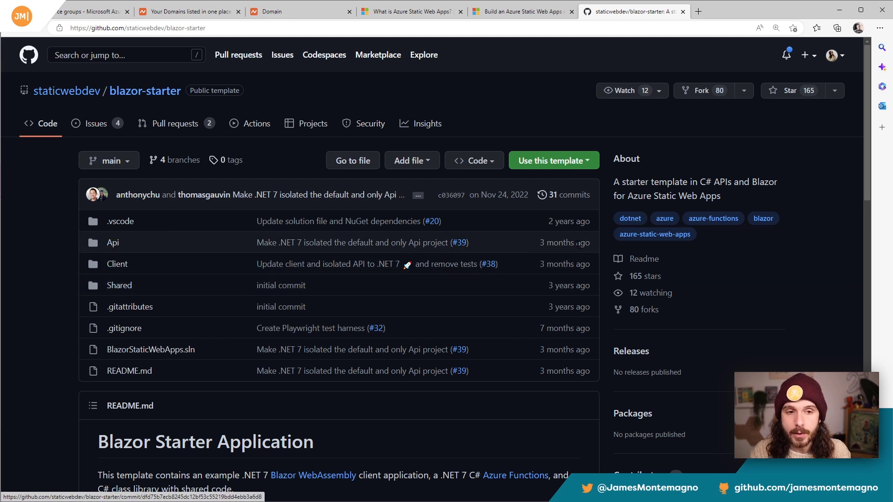
Step: Start a new repository from the blazor-starter template with the personal account as owner
{"action": "left_click", "coordinate": [557, 163]}
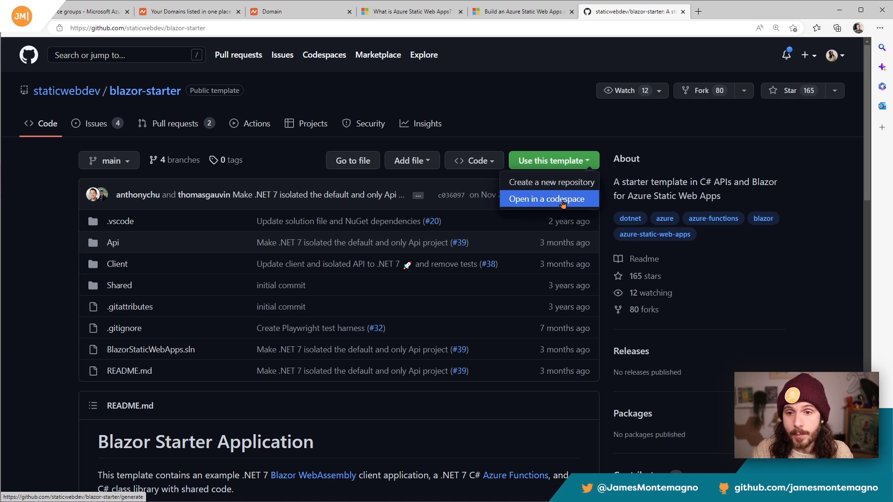
{"action": "left_click", "coordinate": [558, 186]}
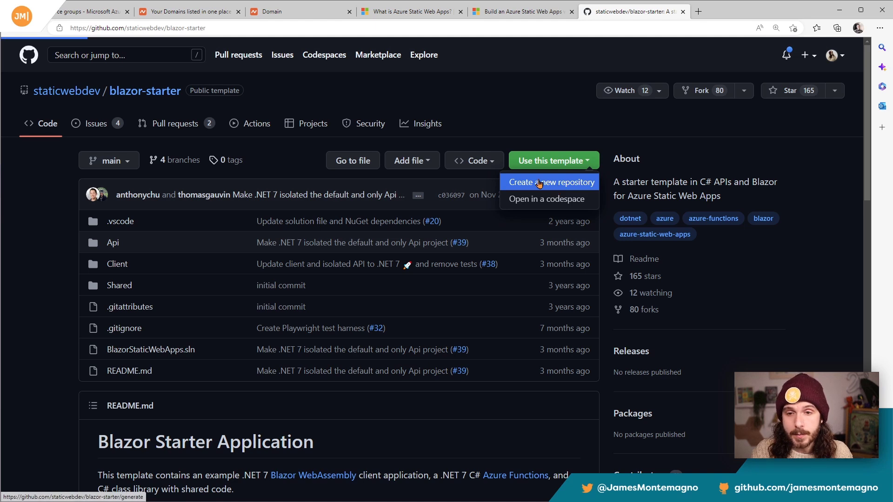
{"action": "left_click", "coordinate": [297, 197]}
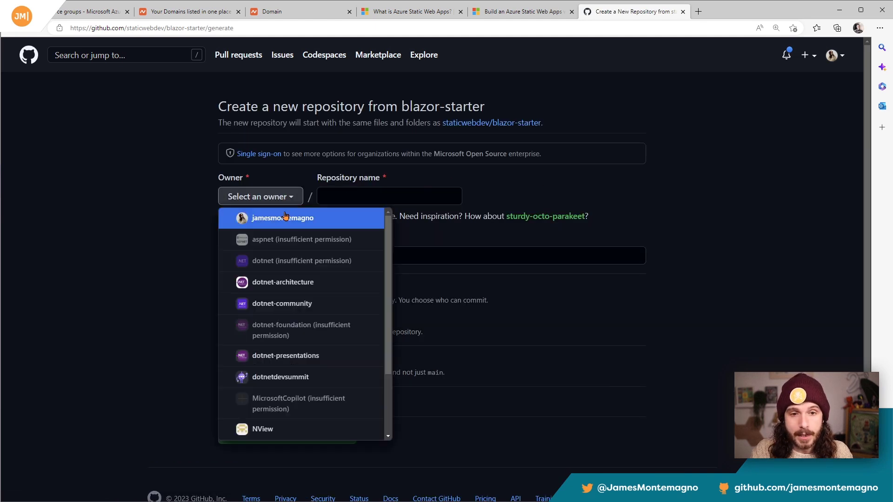
{"action": "left_click", "coordinate": [269, 215]}
Step: Name the repository YouTubeStaticWebApp, make it private and create it from the template
{"action": "left_click", "coordinate": [385, 195]}
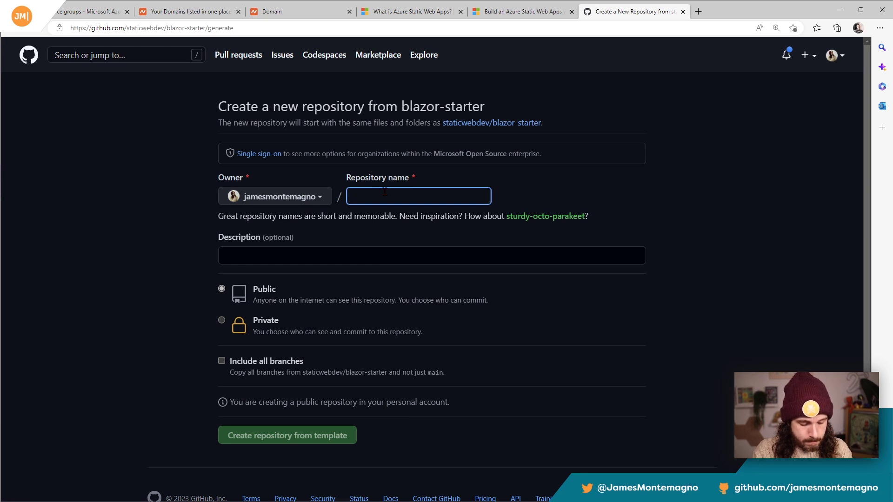
{"action": "type", "text": "YouTube"}
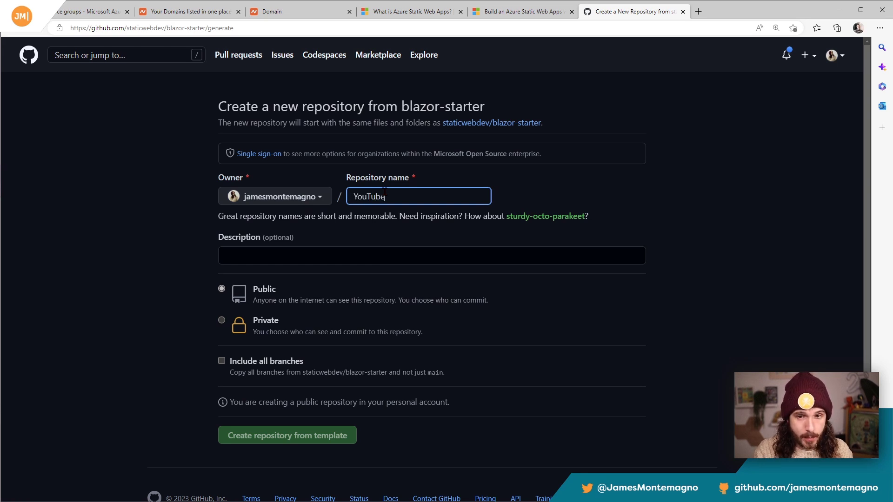
{"action": "type", "text": "StaticWebApp"}
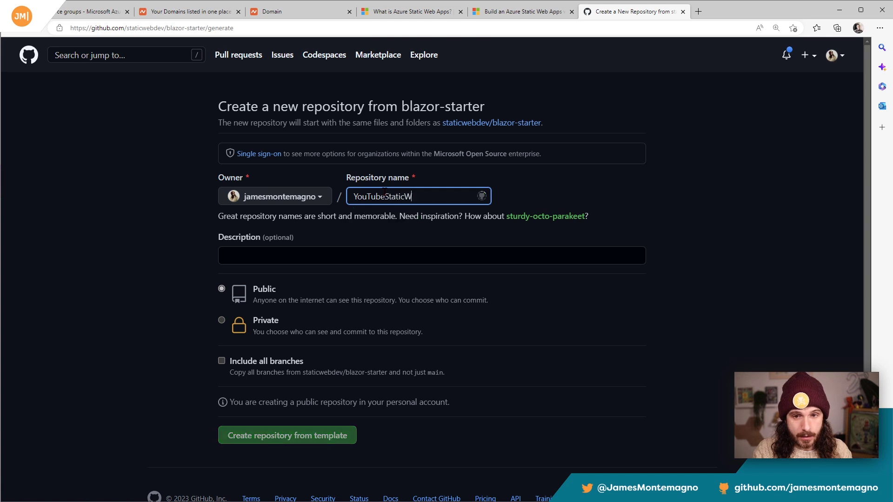
{"action": "left_click", "coordinate": [222, 321]}
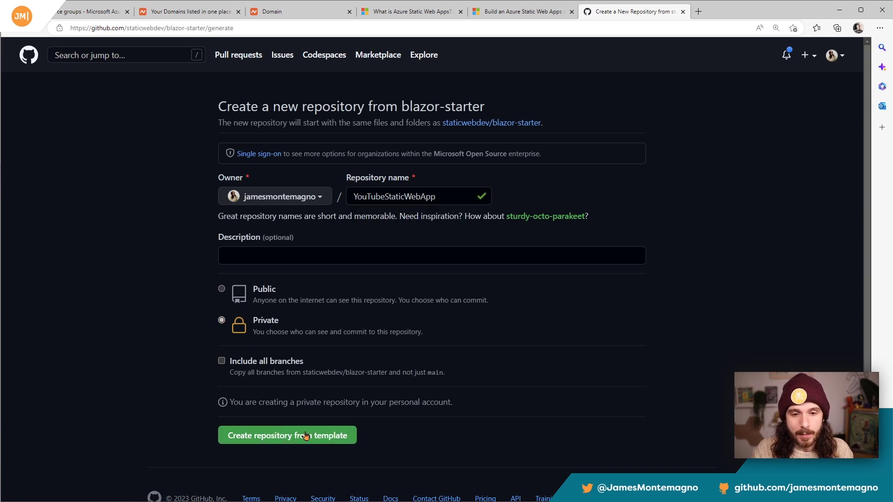
{"action": "left_click", "coordinate": [279, 436]}
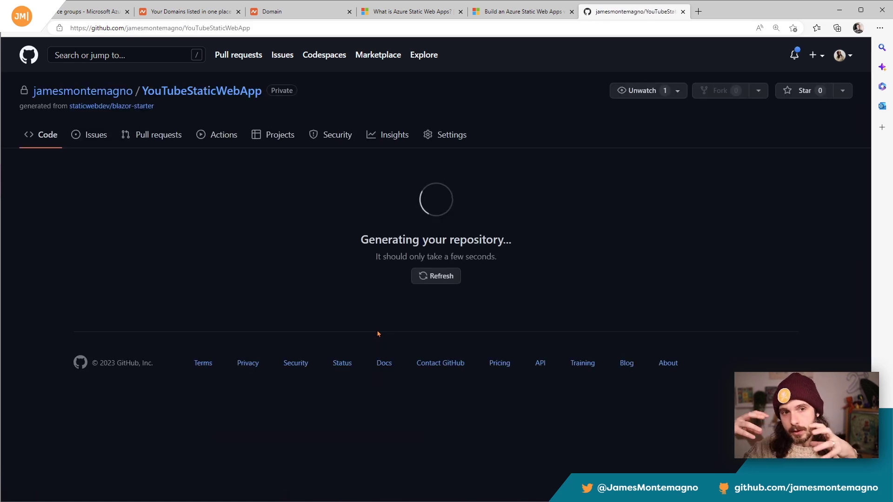
Step: Copy the new repository's HTTPS URL and clone the repository in Visual Studio
{"action": "mouse_move", "coordinate": [106, 107]}
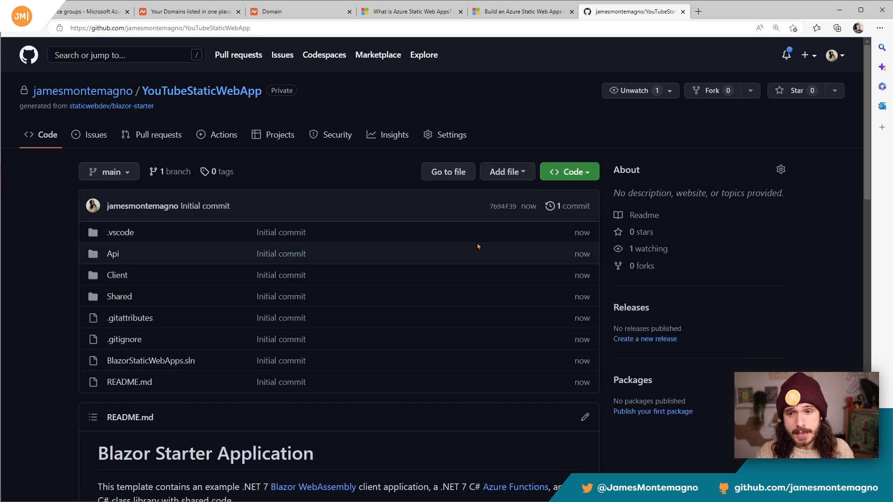
{"action": "left_click", "coordinate": [573, 172]}
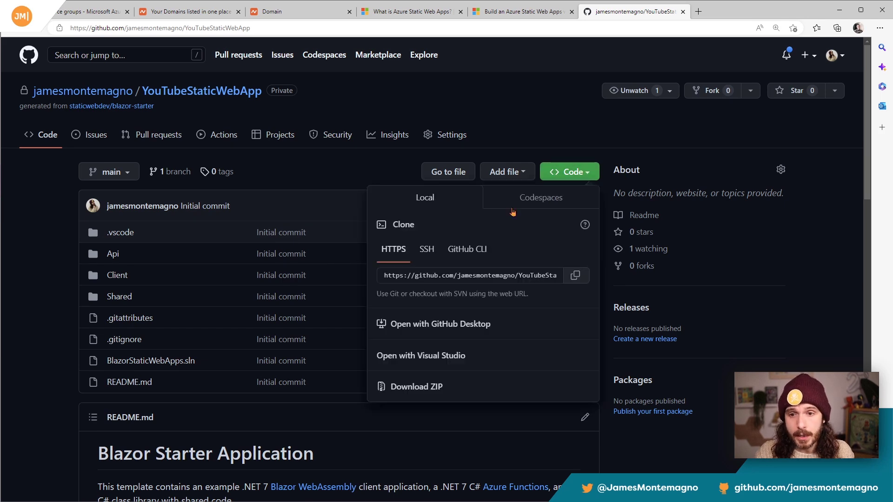
{"action": "left_click", "coordinate": [576, 275]}
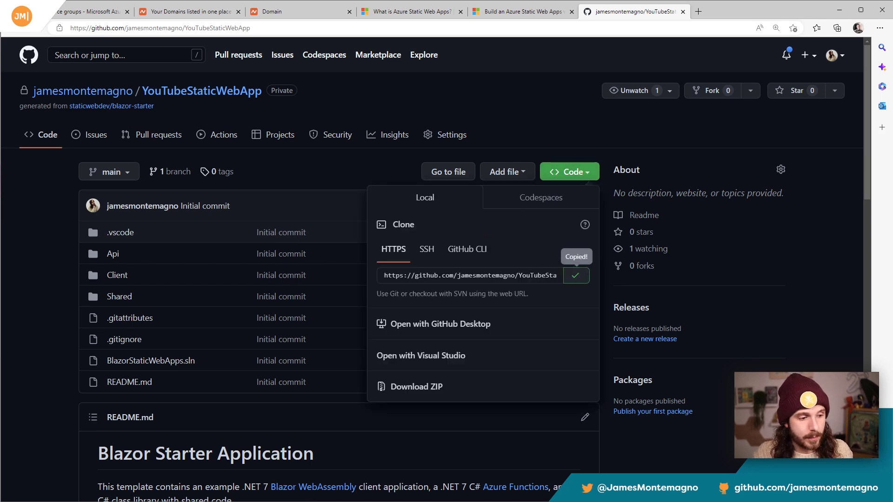
{"action": "left_click", "coordinate": [577, 218]}
{"action": "key", "text": "ctrl+v"}
{"action": "left_click", "coordinate": [646, 393]}
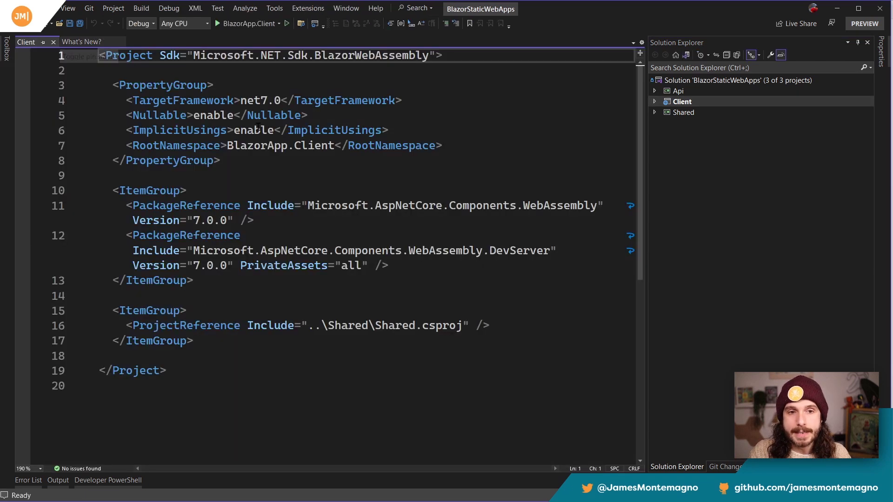
Step: Review the Client project file by highlighting its PropertyGroup and the Microsoft.AspNetCore.Components.WebAssembly package reference
{"action": "left_click_drag", "start_coordinate": [114, 87], "coordinate": [222, 161]}
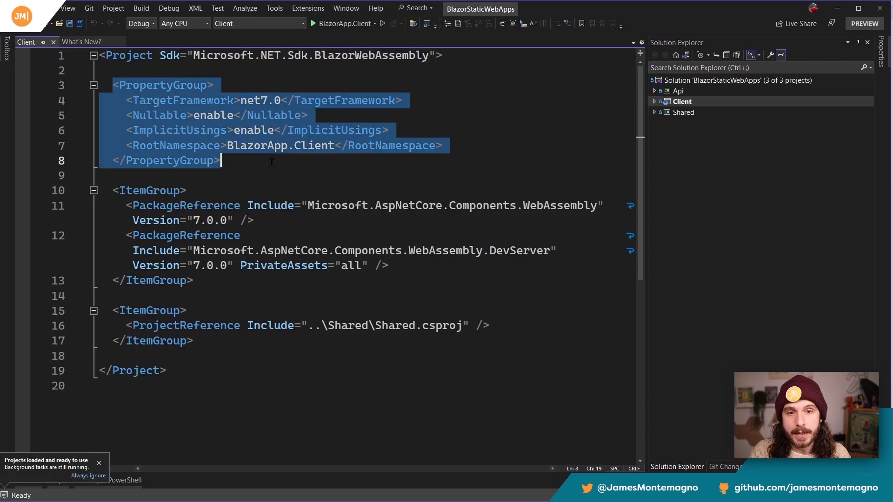
{"action": "left_click", "coordinate": [272, 162]}
{"action": "left_click_drag", "start_coordinate": [120, 206], "coordinate": [283, 221]}
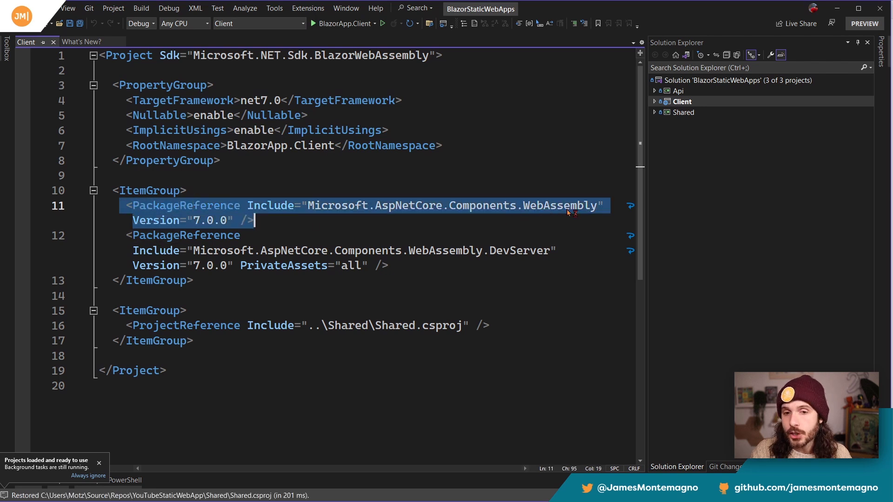
Step: Open WeatherForecastFunction.cs in the Api project and highlight the whole WeatherForecast function for review
{"action": "left_click", "coordinate": [655, 91]}
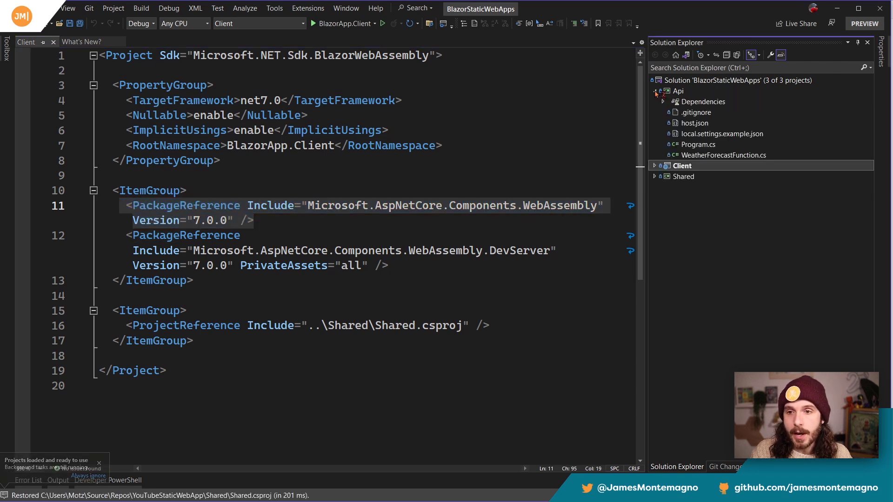
{"action": "left_click", "coordinate": [705, 157]}
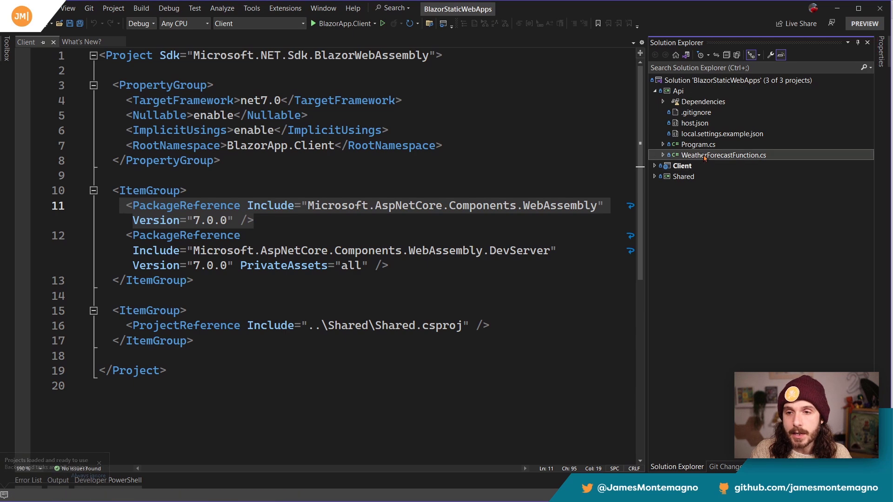
{"action": "double_click", "coordinate": [705, 156]}
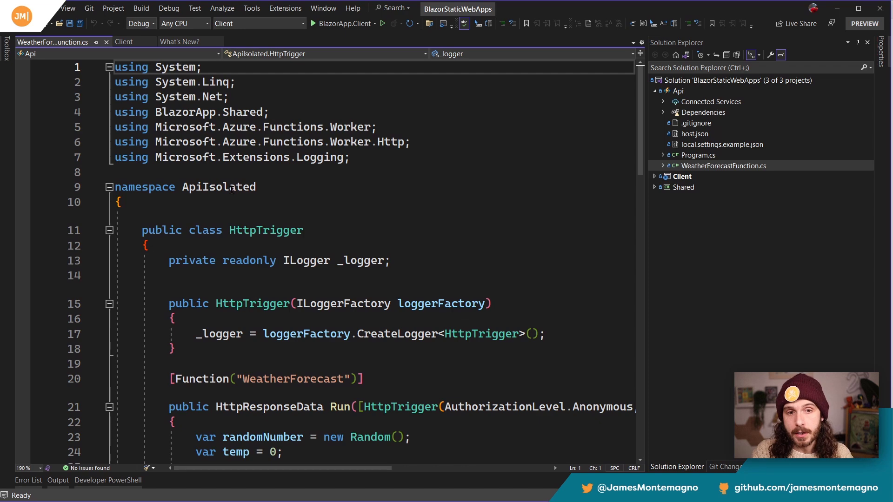
{"action": "left_click", "coordinate": [298, 142]}
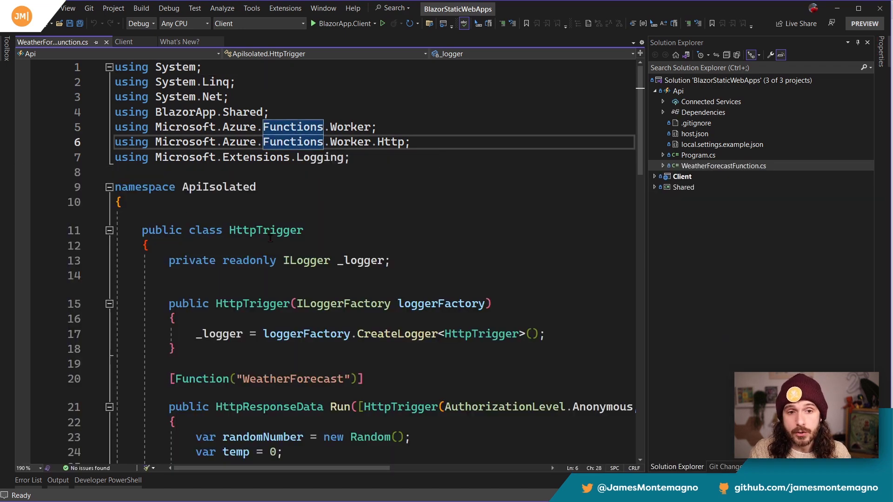
{"action": "scroll", "coordinate": [265, 233], "scroll_direction": "down", "scroll_amount": 4}
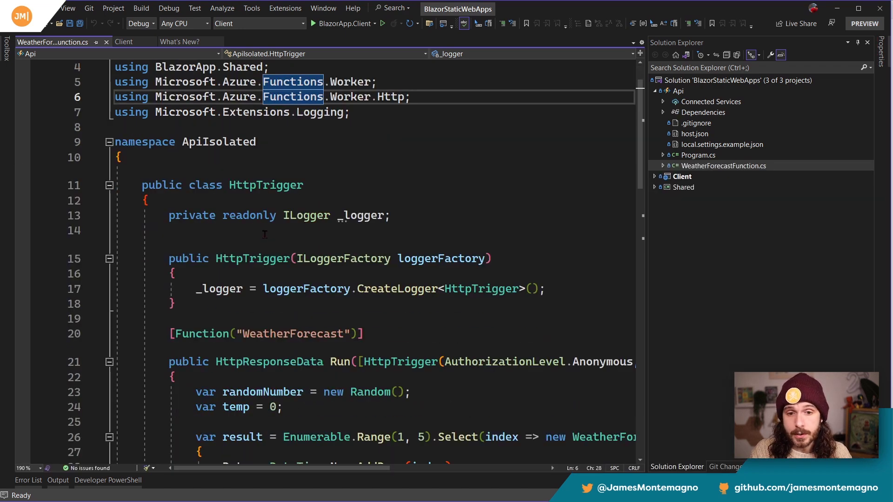
{"action": "scroll", "coordinate": [328, 290], "scroll_direction": "down", "scroll_amount": 1}
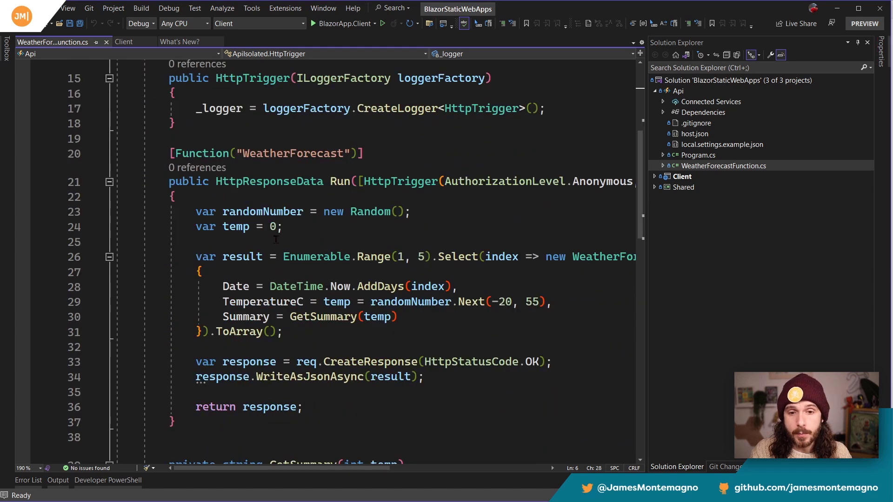
{"action": "left_click_drag", "start_coordinate": [171, 153], "coordinate": [269, 419]}
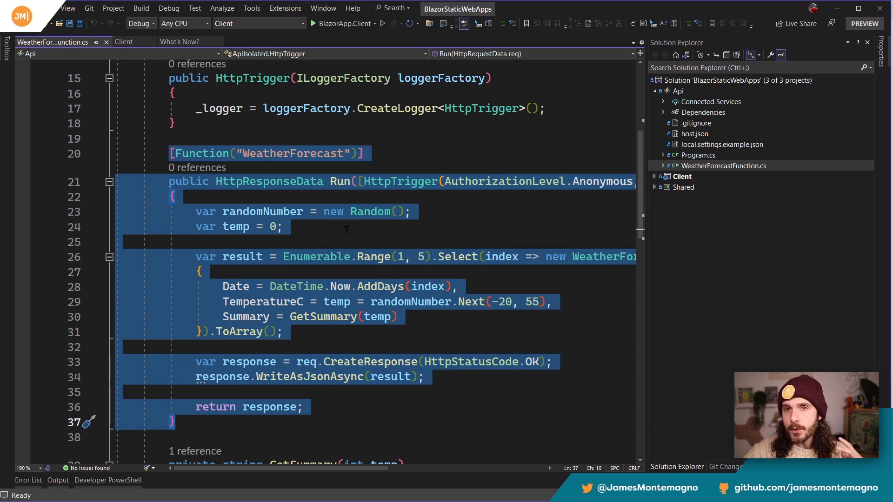
Step: Review the WeatherForecast function again by highlighting its body, and read on through the GetSummary method
{"action": "scroll", "coordinate": [347, 230], "scroll_direction": "down", "scroll_amount": 1}
{"action": "left_click", "coordinate": [346, 230]}
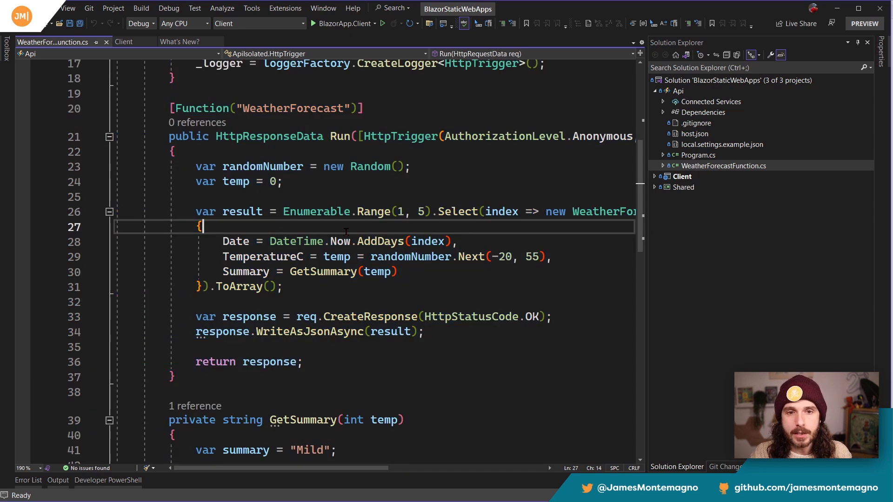
{"action": "scroll", "coordinate": [285, 197], "scroll_direction": "up", "scroll_amount": 1}
{"action": "left_click_drag", "start_coordinate": [142, 152], "coordinate": [321, 407]}
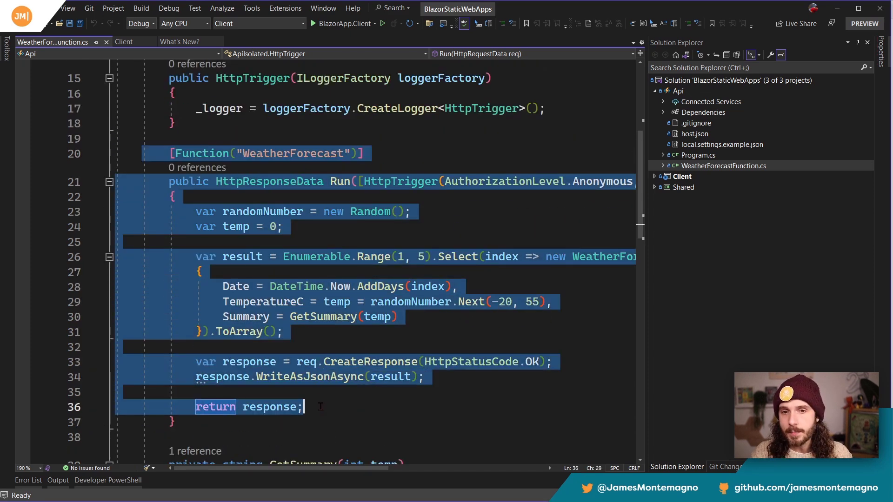
{"action": "left_click", "coordinate": [320, 407]}
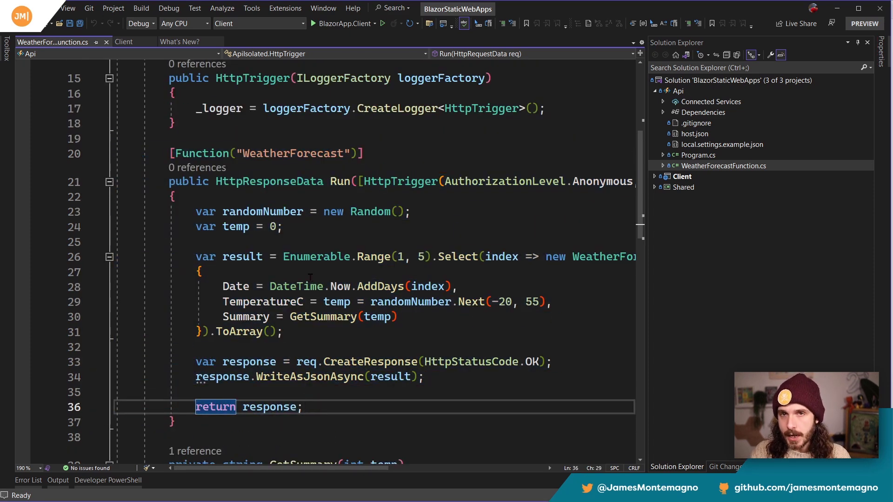
{"action": "scroll", "coordinate": [311, 277], "scroll_direction": "down", "scroll_amount": 2}
{"action": "scroll", "coordinate": [310, 277], "scroll_direction": "down", "scroll_amount": 6}
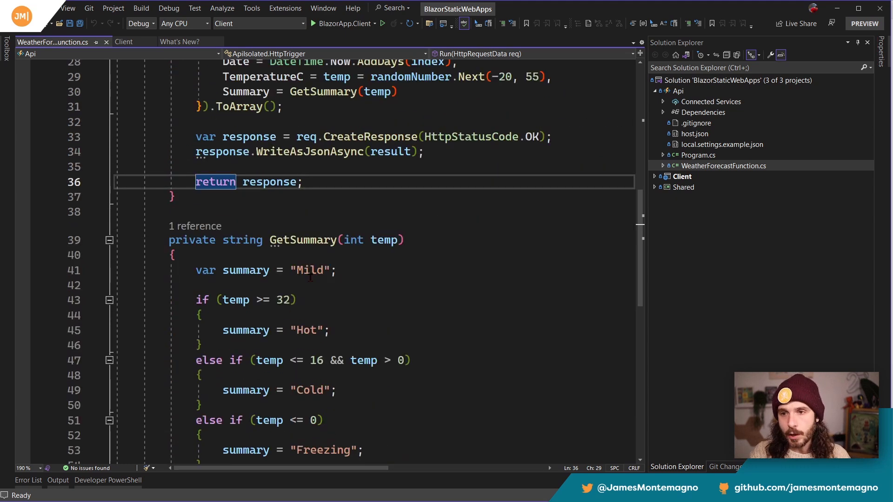
Step: Expand the Client project's Pages folder and open Index.razor and Counter.razor for review
{"action": "left_click", "coordinate": [655, 177]}
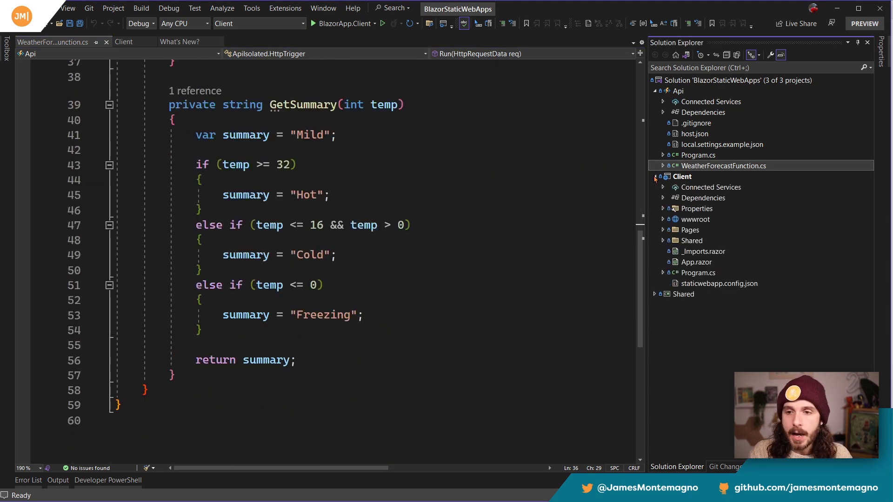
{"action": "left_click", "coordinate": [663, 230]}
{"action": "left_click", "coordinate": [693, 262]}
{"action": "double_click", "coordinate": [694, 261]}
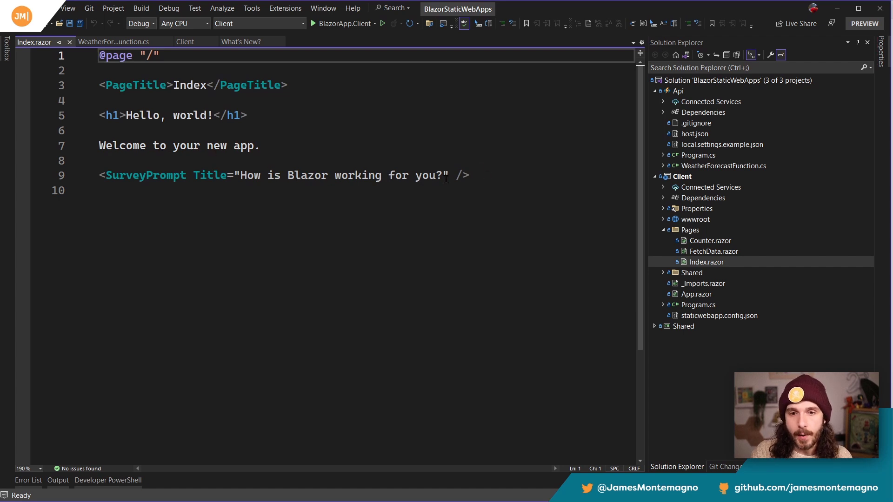
{"action": "double_click", "coordinate": [709, 241]}
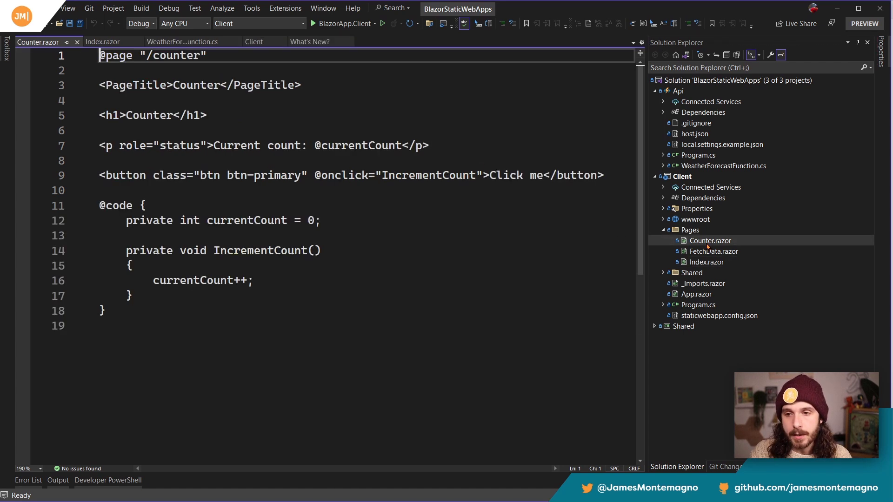
Step: Open FetchData.razor and highlight the GetFromJsonAsync call to /api/WeatherForecast in OnInitializedAsync
{"action": "left_click", "coordinate": [716, 252]}
{"action": "double_click", "coordinate": [716, 251]}
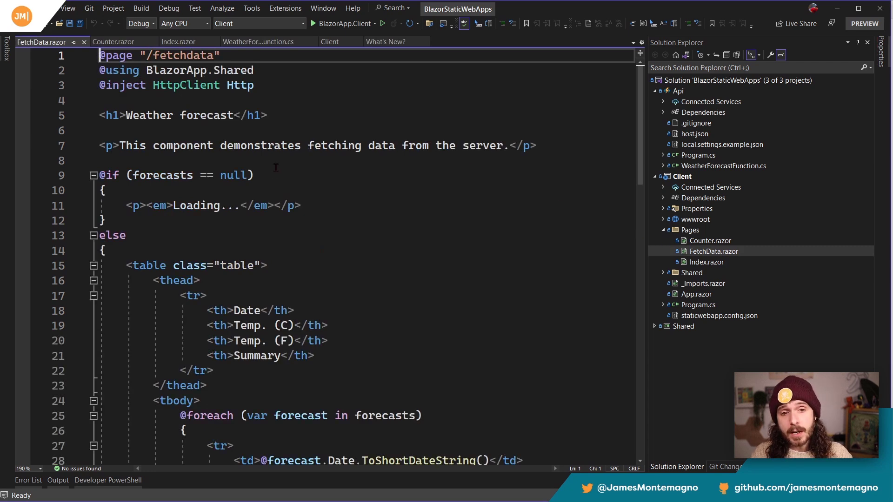
{"action": "scroll", "coordinate": [262, 192], "scroll_direction": "down", "scroll_amount": 10}
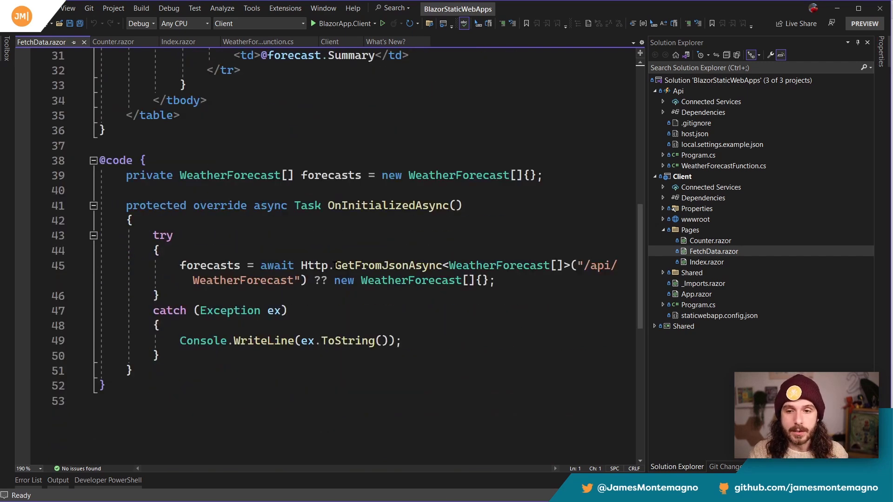
{"action": "left_click_drag", "start_coordinate": [174, 265], "coordinate": [528, 275]}
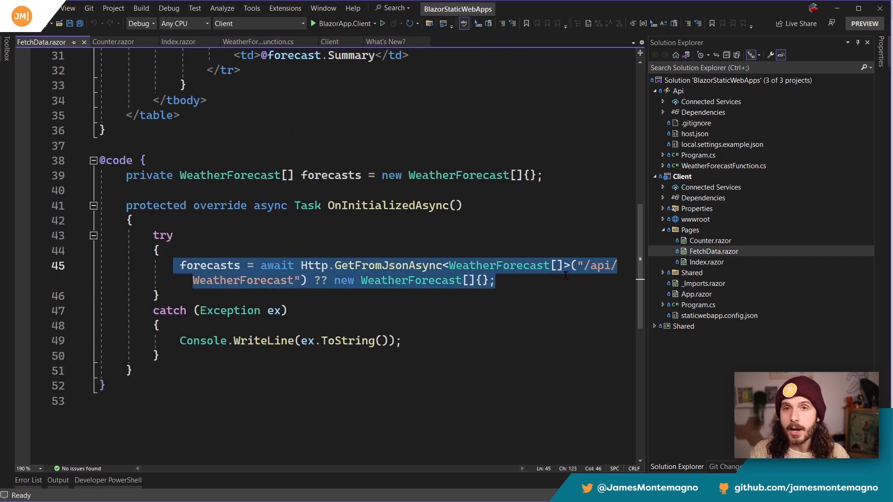
Step: Open the Client project's Program.cs, highlight the scoped HttpClient registration and read it through to the BaseAddress fallback
{"action": "double_click", "coordinate": [698, 305]}
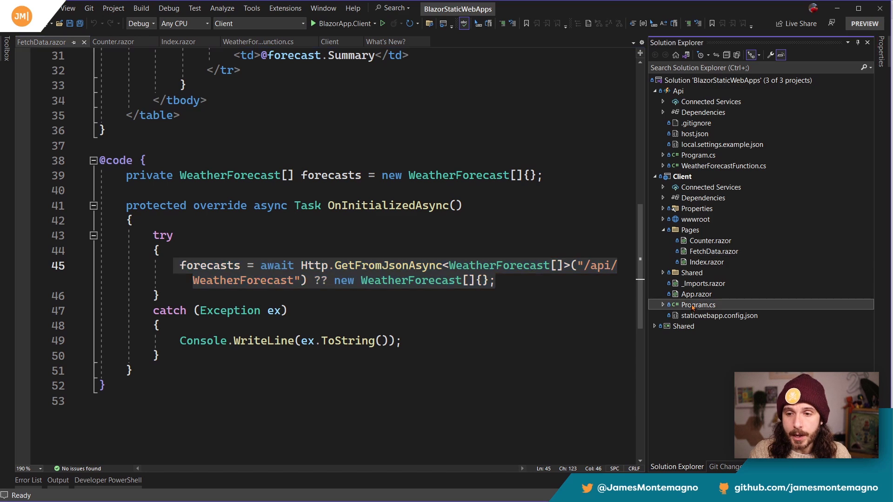
{"action": "left_click_drag", "start_coordinate": [275, 199], "coordinate": [128, 188]}
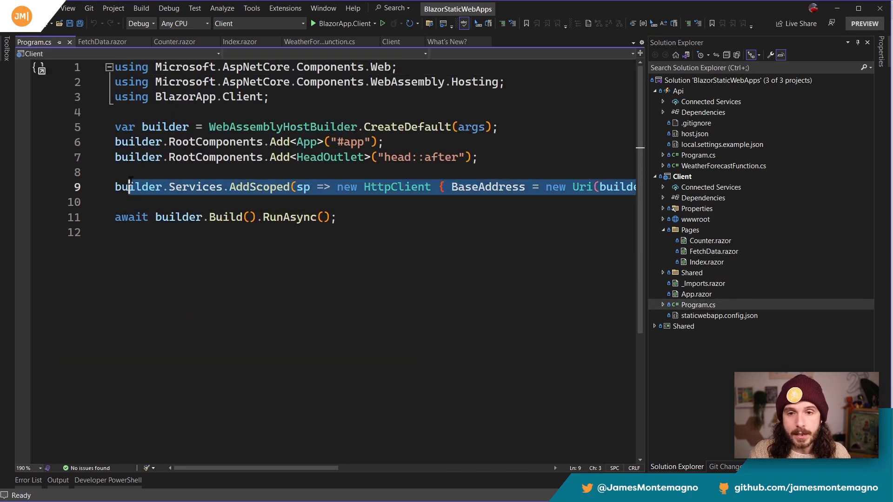
{"action": "left_click_drag", "start_coordinate": [324, 469], "coordinate": [422, 469]}
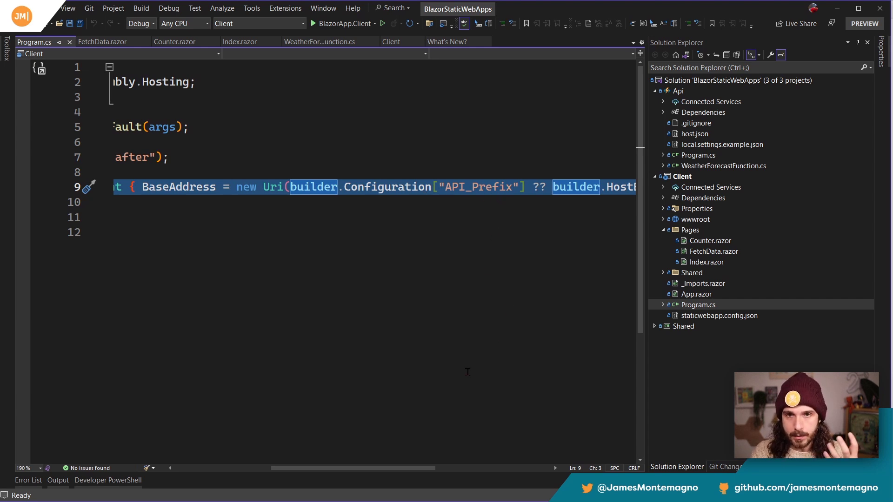
{"action": "left_click_drag", "start_coordinate": [422, 469], "coordinate": [489, 472]}
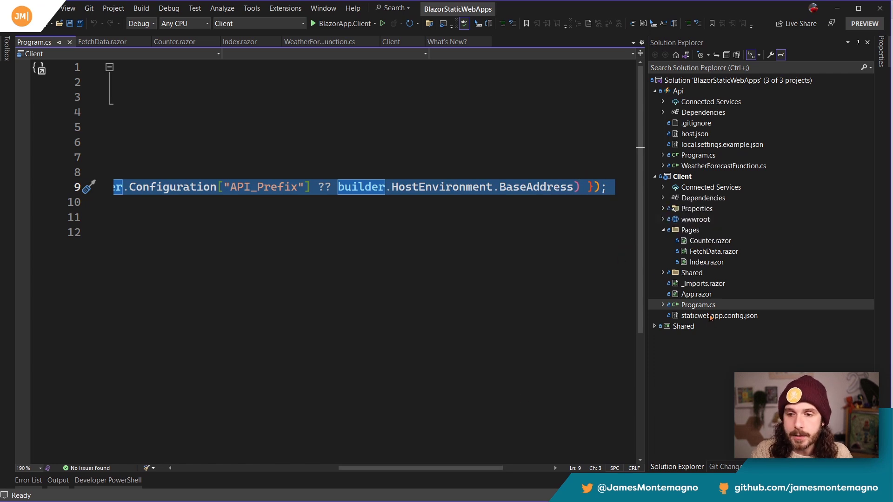
Step: Open the Client project's staticwebapp.config.json and launchSettings.json for review, and expand its wwwroot and css folders
{"action": "double_click", "coordinate": [710, 316]}
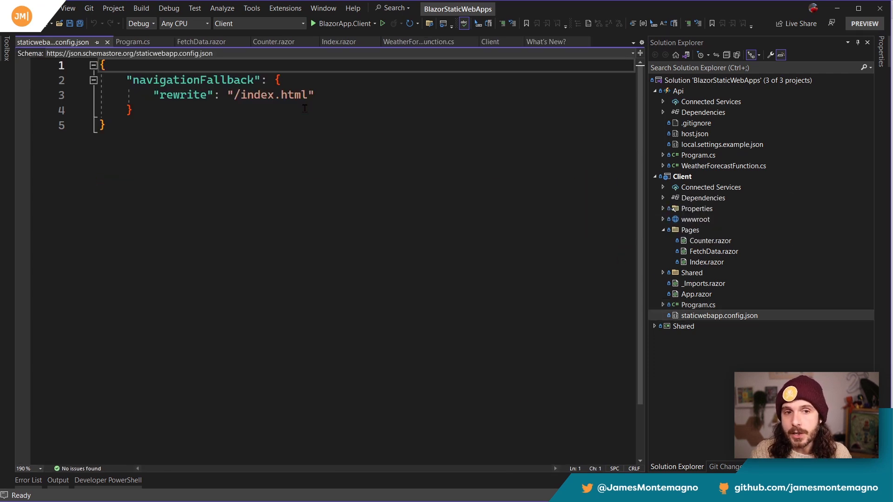
{"action": "mouse_move", "coordinate": [191, 97]}
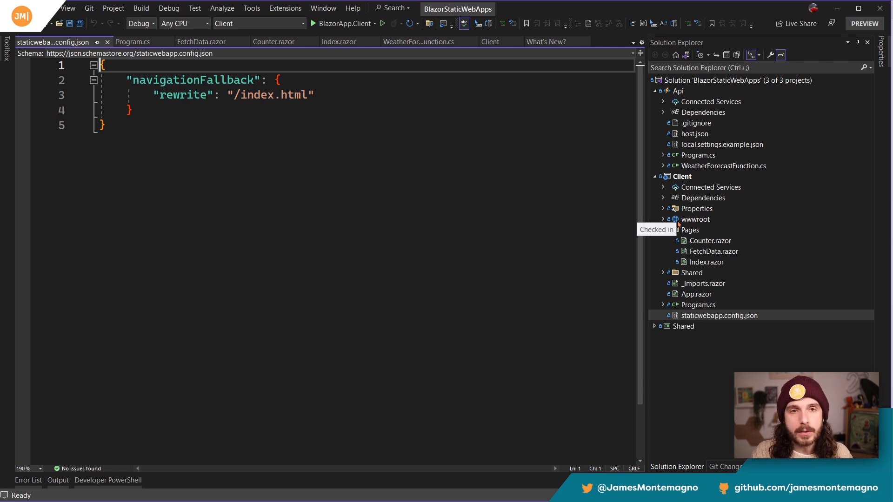
{"action": "left_click", "coordinate": [664, 219]}
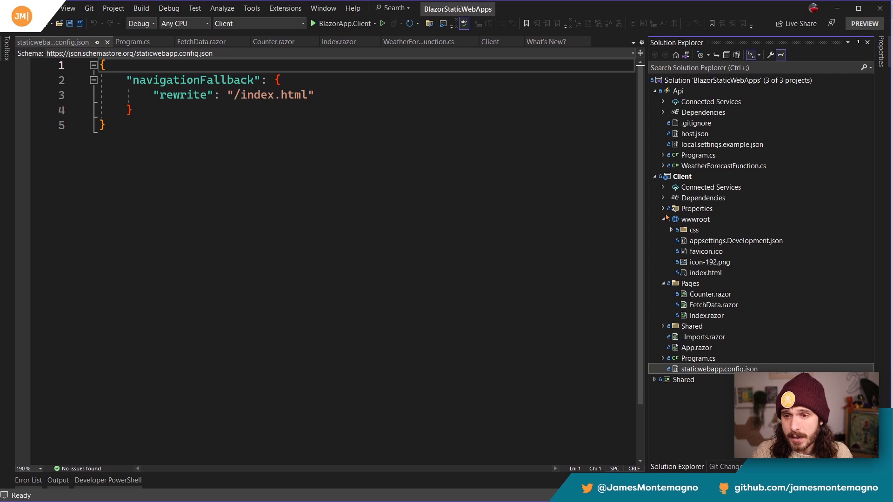
{"action": "left_click", "coordinate": [671, 229]}
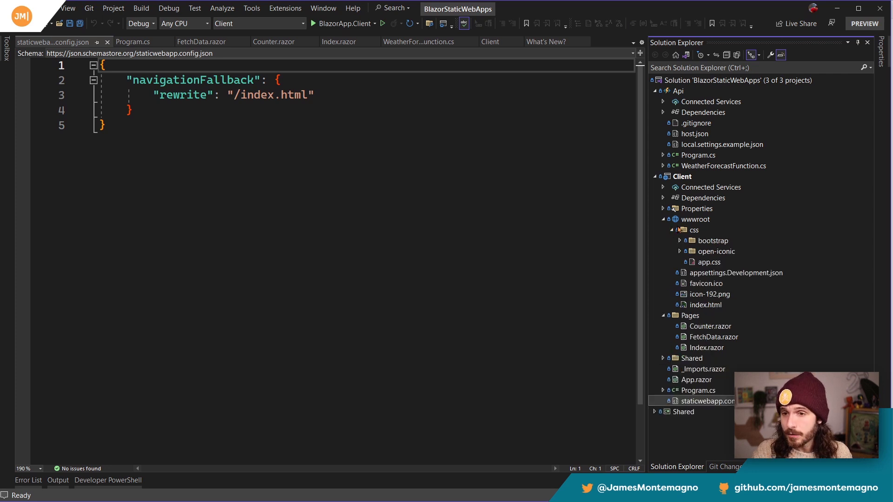
{"action": "left_click", "coordinate": [663, 209]}
{"action": "double_click", "coordinate": [719, 219]}
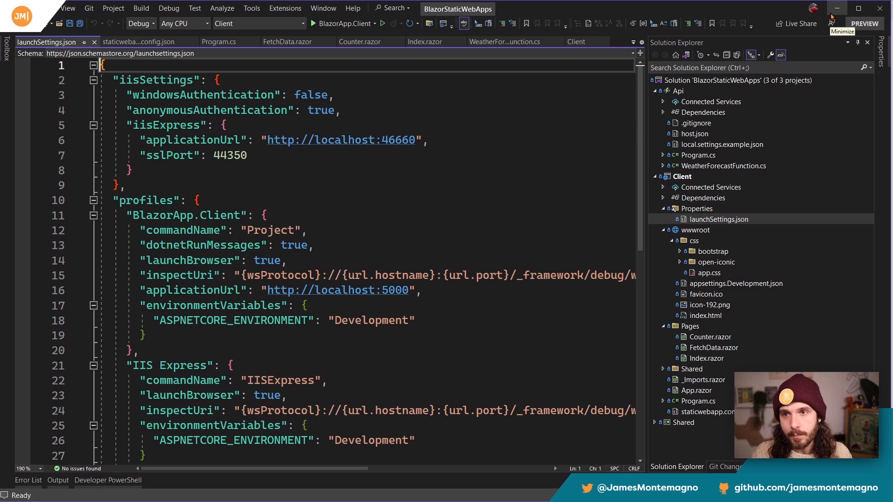
Step: Switch from Visual Studio to the Azure portal's Resource groups page in the browser, dismissing GitHub's clone options on the way
{"action": "left_click", "coordinate": [832, 16]}
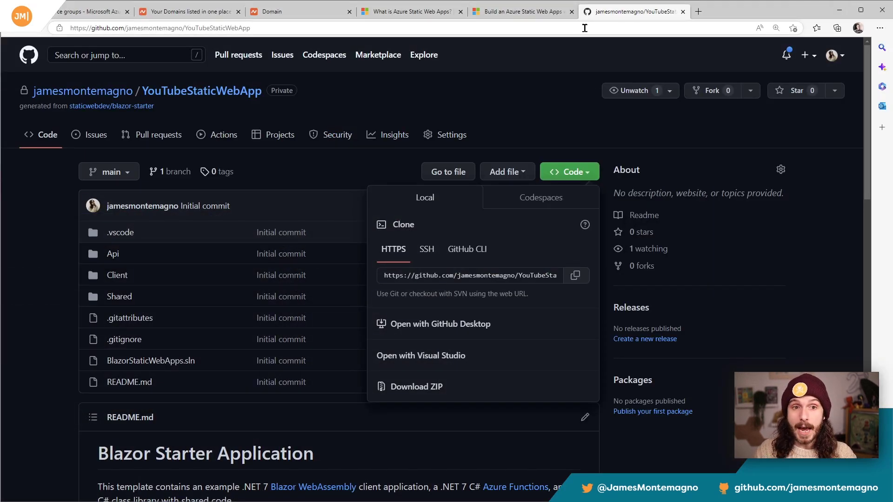
{"action": "left_click", "coordinate": [527, 108]}
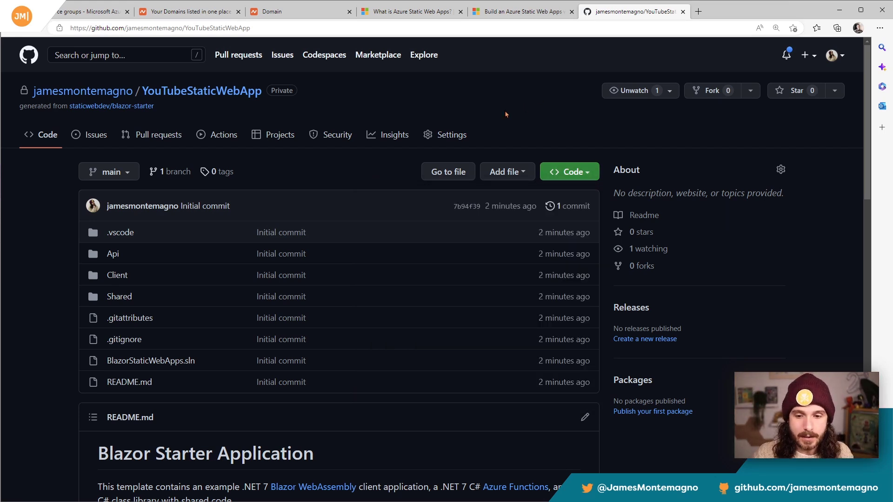
{"action": "left_click", "coordinate": [69, 11]}
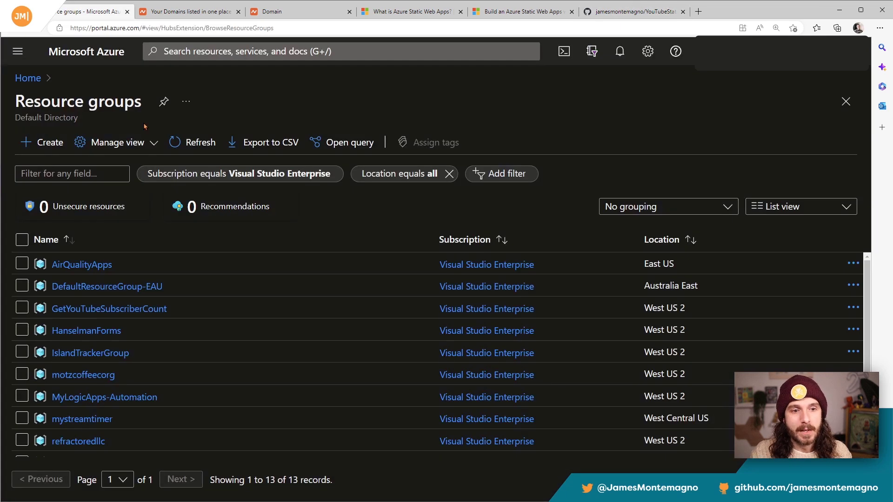
Step: Create a resource group named YouTubeStaticWebAppRG in the (US) West US 2 region and open it
{"action": "left_click", "coordinate": [42, 142]}
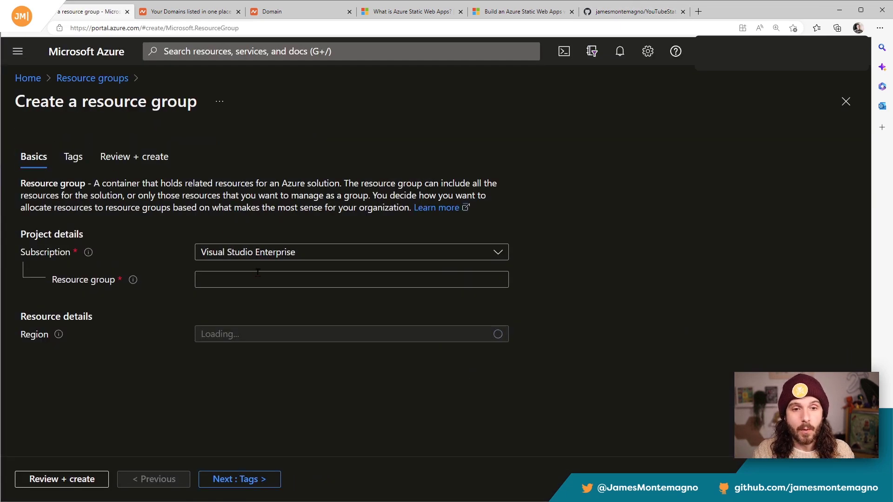
{"action": "left_click", "coordinate": [256, 280]}
{"action": "type", "text": "YouTubeStaticWebAppRG"}
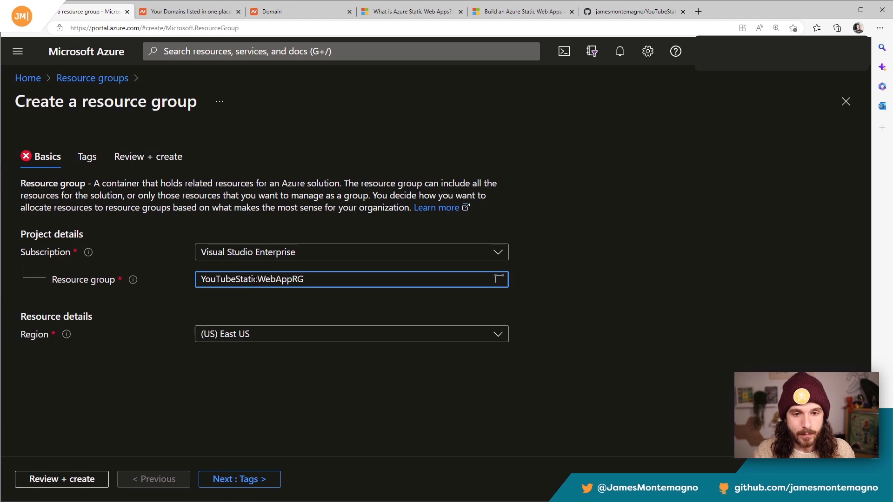
{"action": "left_click", "coordinate": [293, 334]}
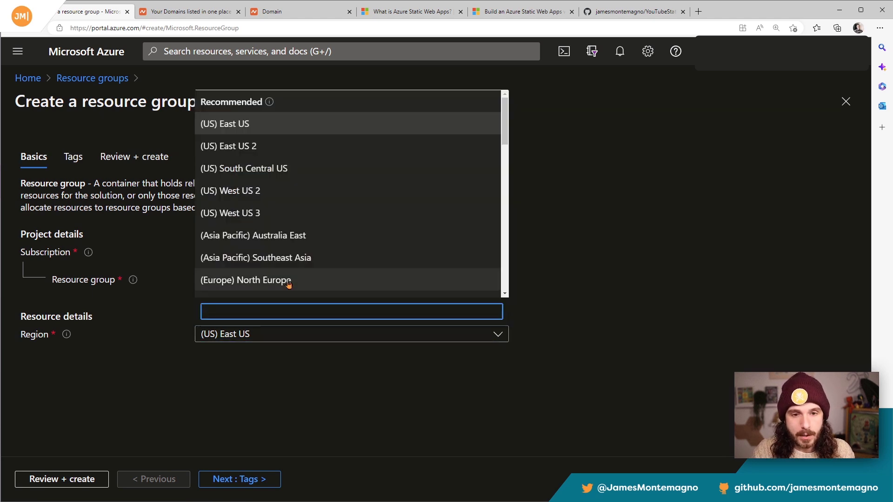
{"action": "left_click", "coordinate": [271, 194]}
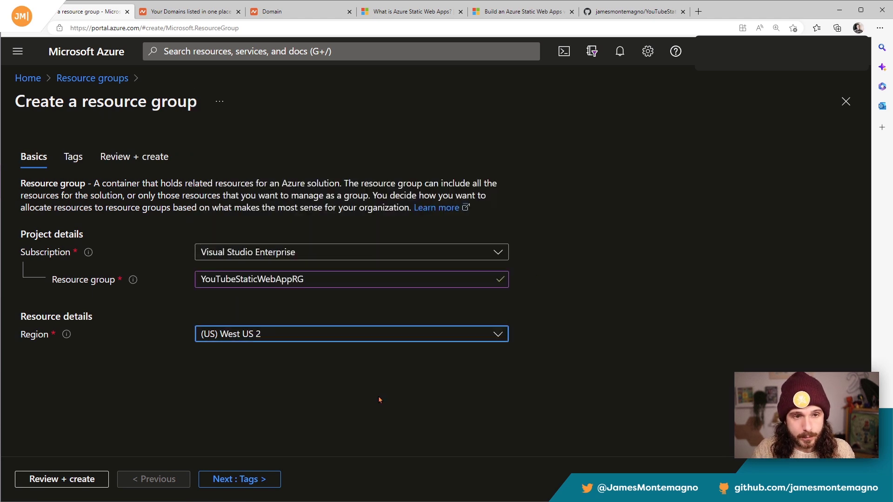
{"action": "left_click", "coordinate": [88, 478]}
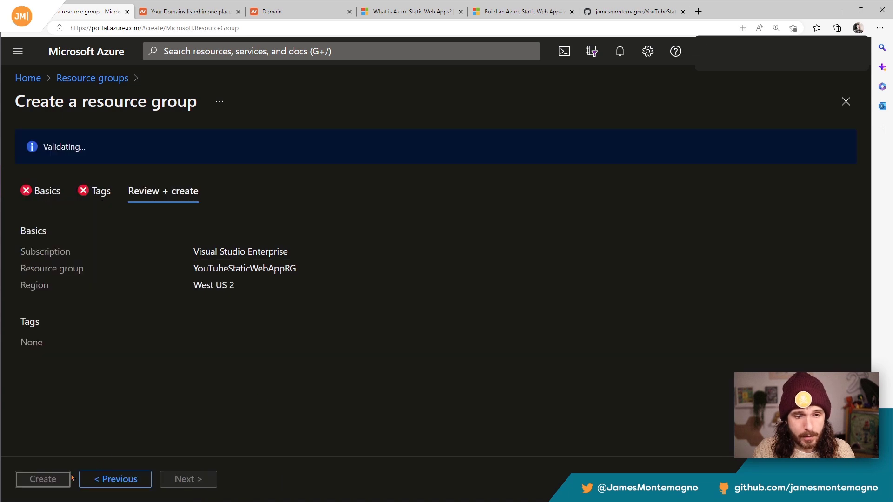
{"action": "left_click", "coordinate": [50, 479]}
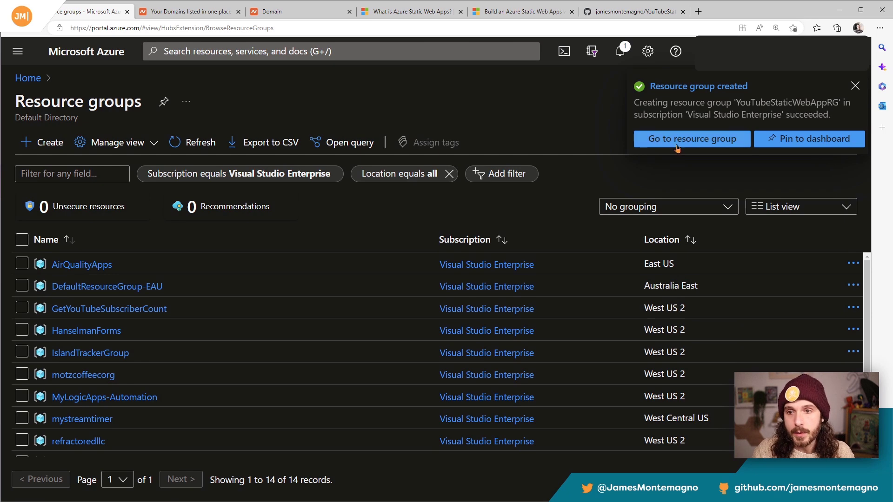
{"action": "left_click", "coordinate": [677, 147]}
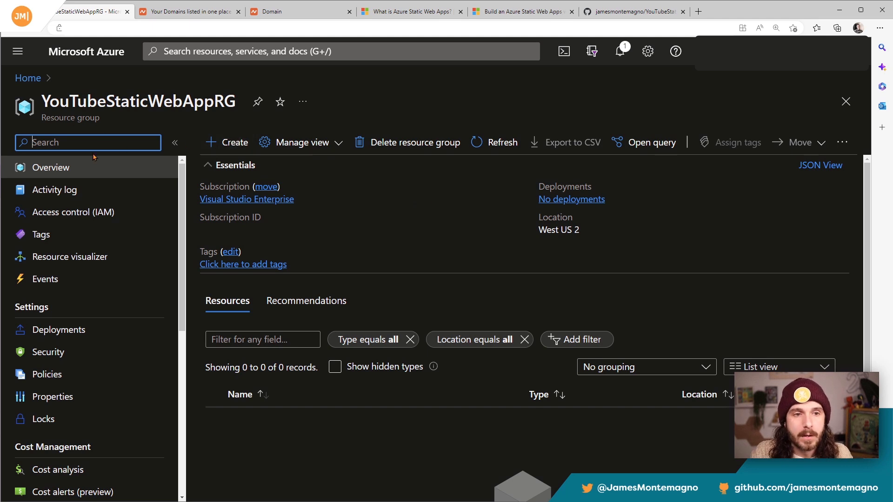
Step: Find Static Web App in the Marketplace and start creating one in the YouTubeStaticWebAppRG resource group
{"action": "left_click", "coordinate": [231, 141]}
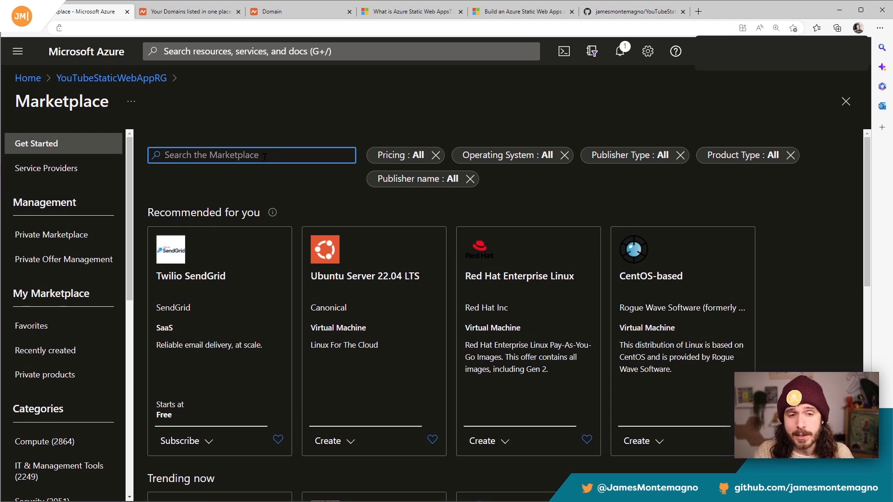
{"action": "type", "text": "static web"}
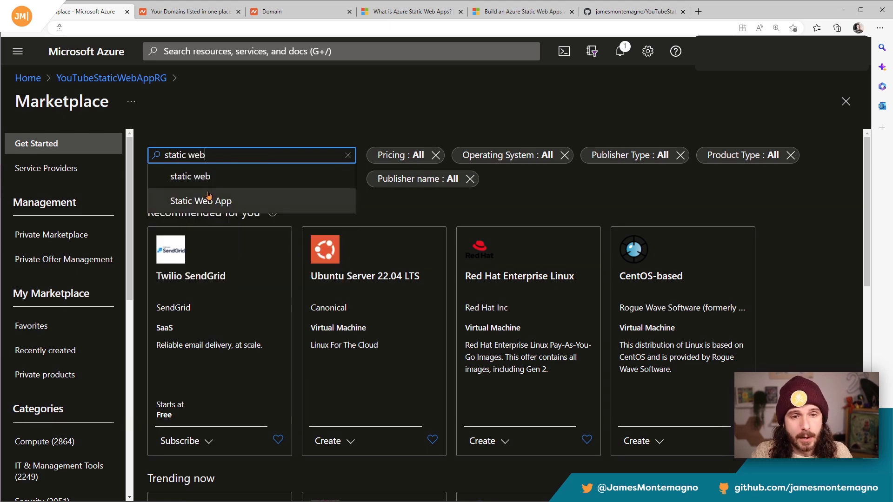
{"action": "left_click", "coordinate": [203, 201]}
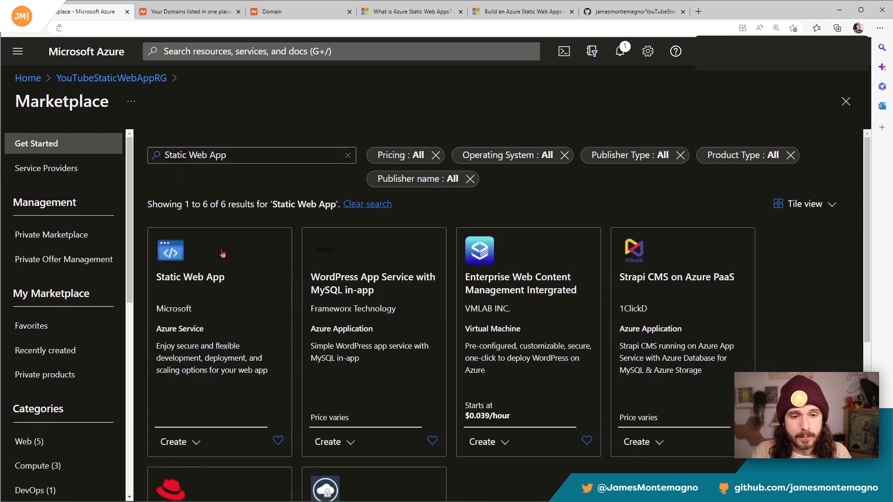
{"action": "scroll", "coordinate": [209, 263], "scroll_direction": "down", "scroll_amount": 1}
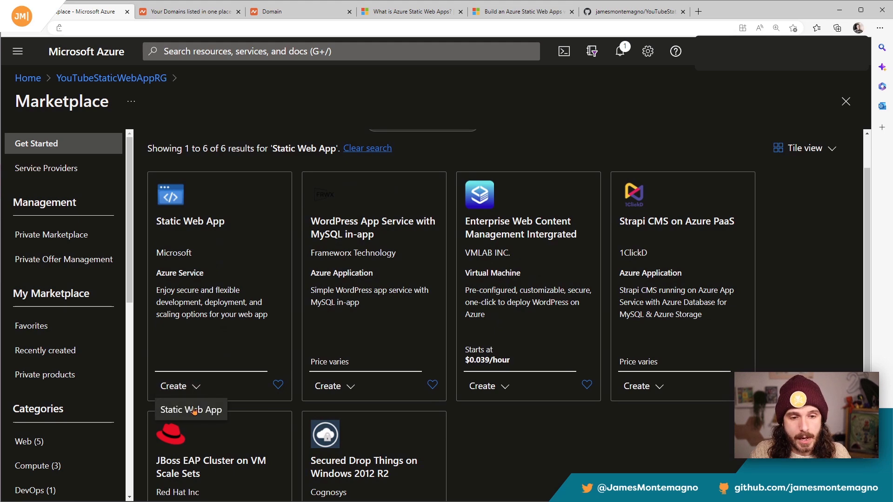
{"action": "left_click", "coordinate": [195, 410]}
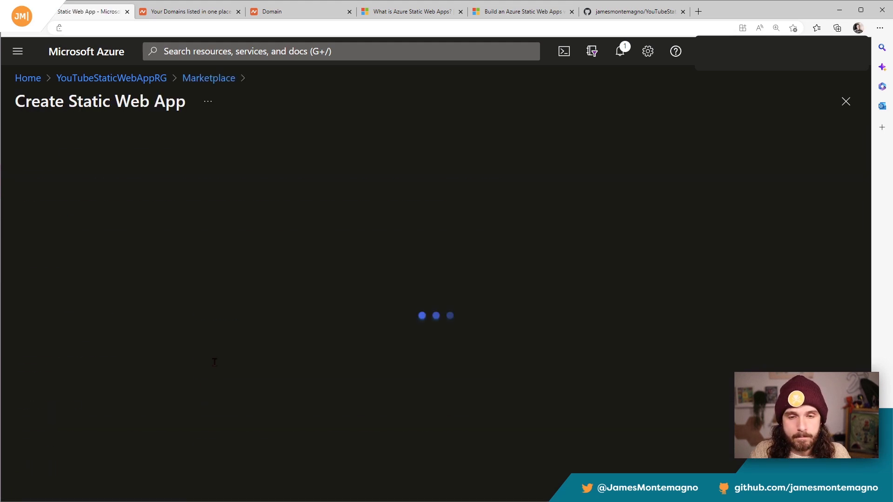
{"action": "scroll", "coordinate": [279, 205], "scroll_direction": "down", "scroll_amount": 2}
{"action": "scroll", "coordinate": [177, 221], "scroll_direction": "up", "scroll_amount": 1}
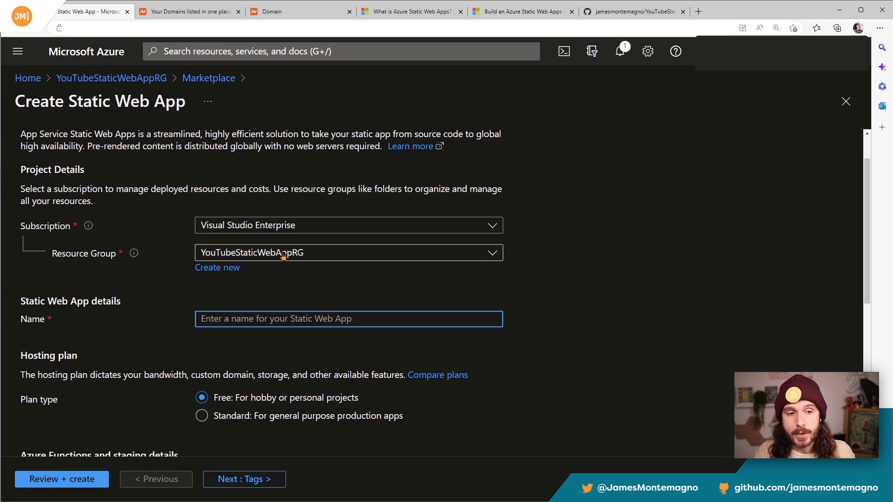
Step: Name the static web app YouTubeStaticWebApp
{"action": "scroll", "coordinate": [283, 256], "scroll_direction": "down", "scroll_amount": 1}
{"action": "type", "text": "YouT"}
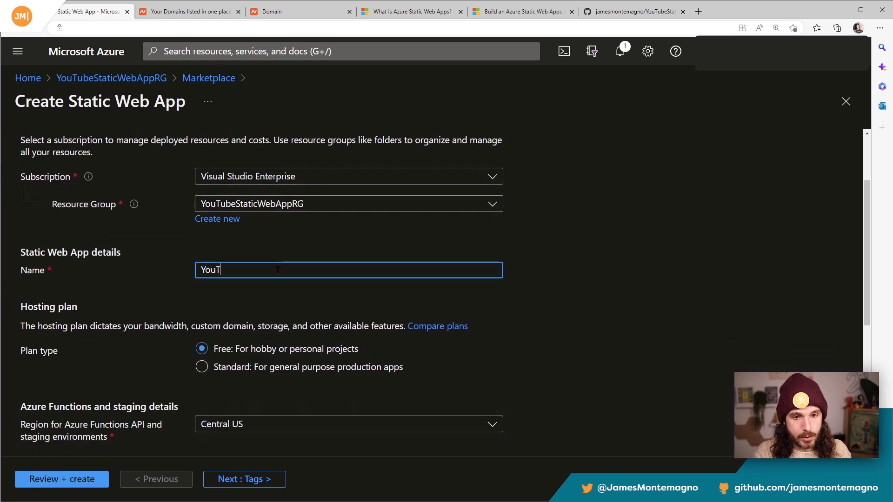
{"action": "type", "text": "ubeStaticWebApp"}
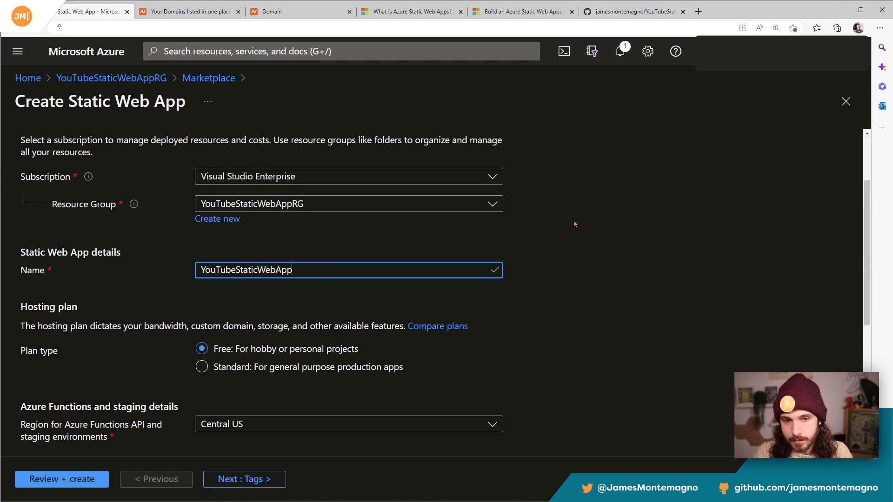
Step: Open the hosting plan comparison and examine the Free and Standard plans, focusing on their prices
{"action": "scroll", "coordinate": [574, 224], "scroll_direction": "down", "scroll_amount": 1}
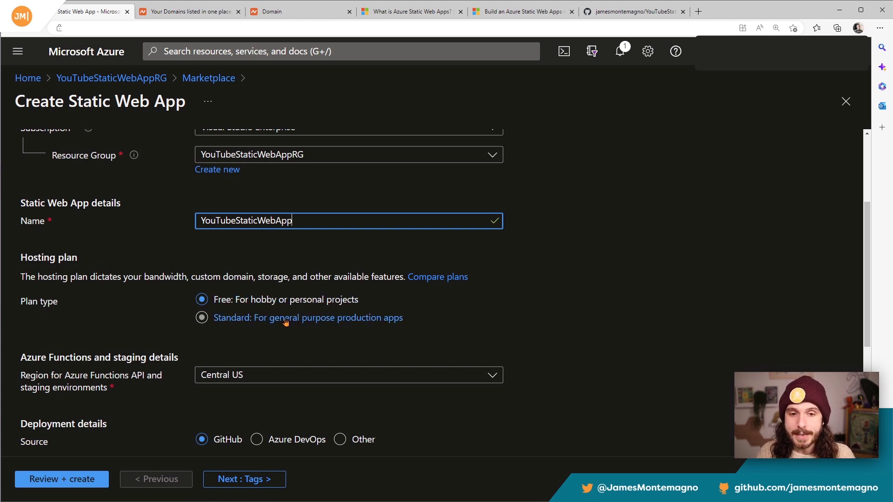
{"action": "left_click", "coordinate": [428, 277]}
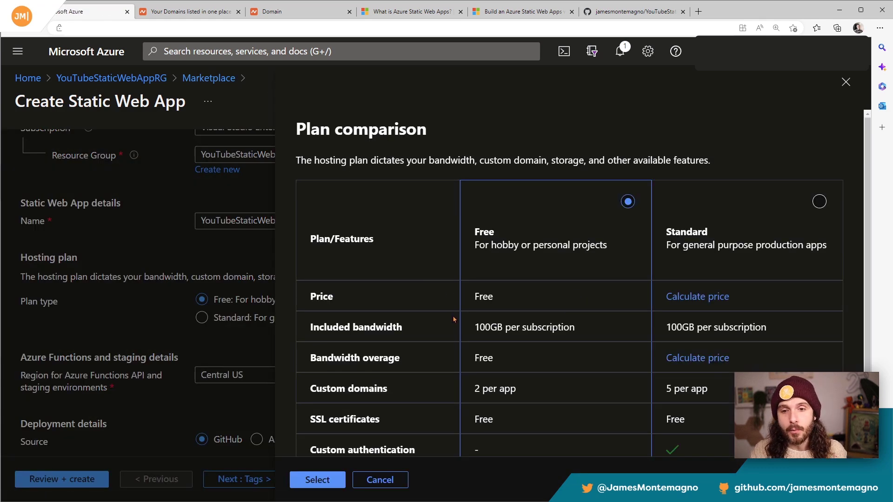
{"action": "scroll", "coordinate": [449, 322], "scroll_direction": "down", "scroll_amount": 2}
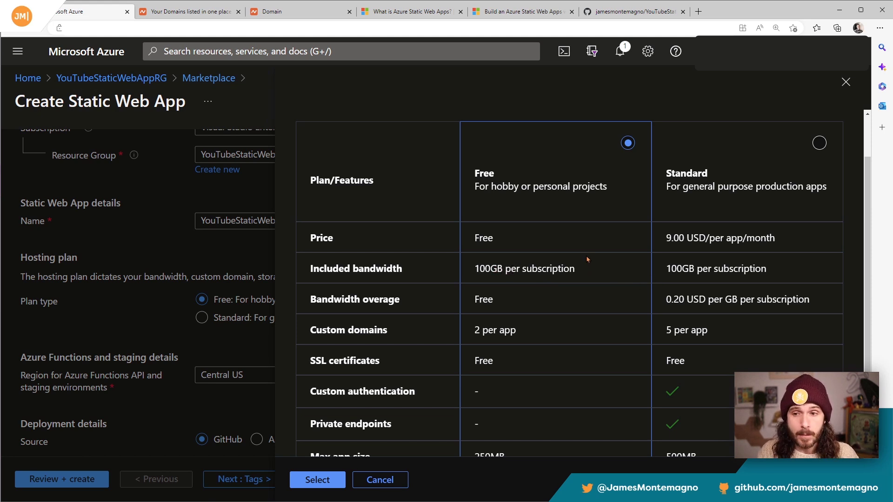
{"action": "scroll", "coordinate": [532, 211], "scroll_direction": "down", "scroll_amount": 1}
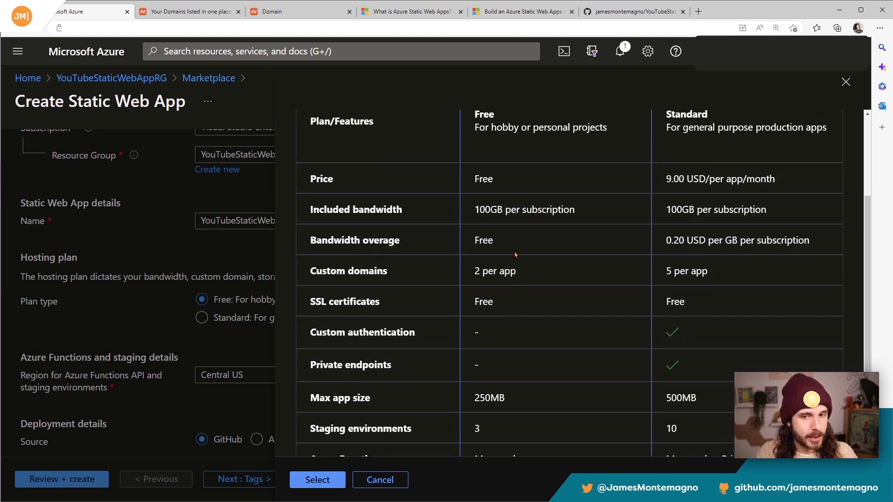
{"action": "scroll", "coordinate": [519, 240], "scroll_direction": "up", "scroll_amount": 2}
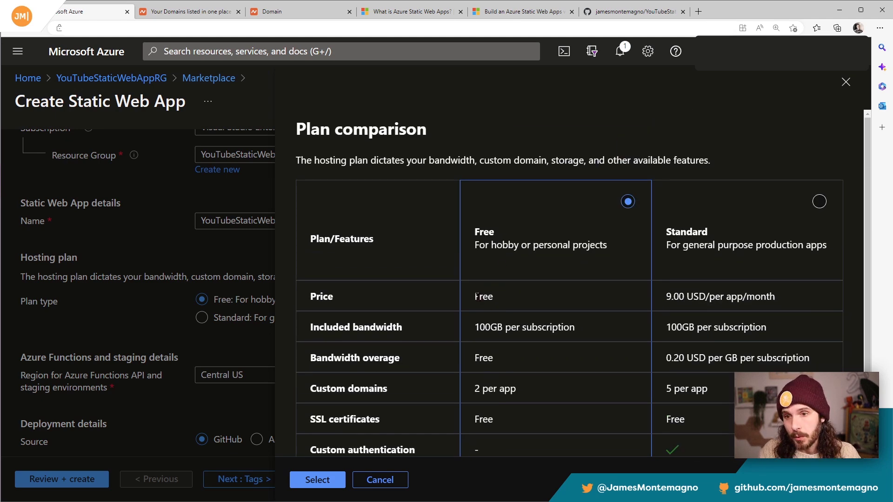
{"action": "left_click_drag", "start_coordinate": [475, 296], "coordinate": [539, 300]}
{"action": "left_click", "coordinate": [540, 301]}
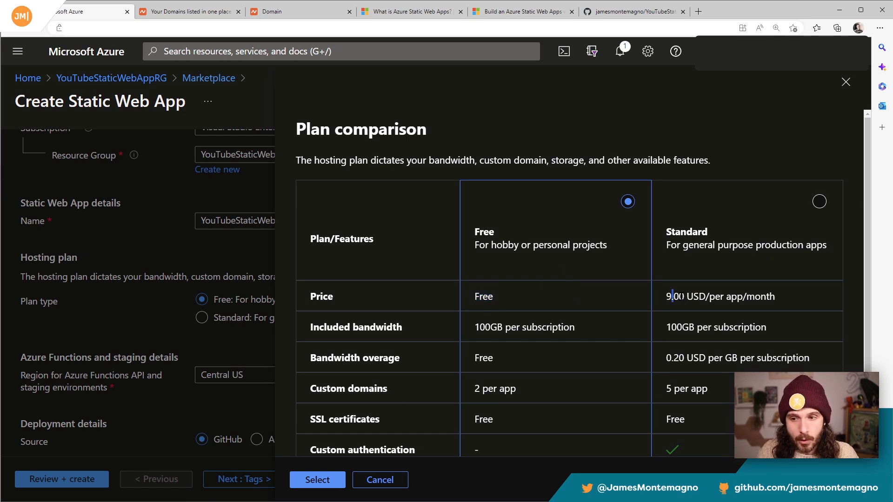
{"action": "left_click_drag", "start_coordinate": [673, 297], "coordinate": [752, 301]}
Step: Examine the remaining plan features down to Azure Functions and Enterprise-grade edge, and close the comparison without changing the plan
{"action": "scroll", "coordinate": [361, 269], "scroll_direction": "down", "scroll_amount": 2}
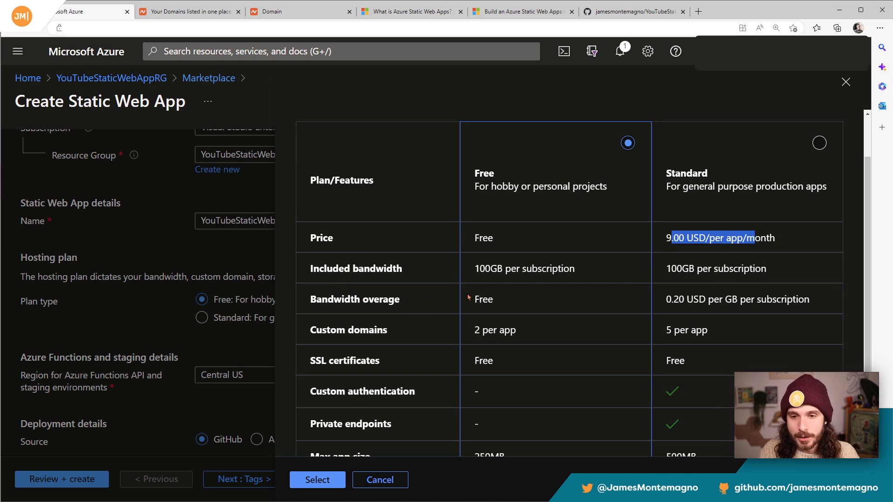
{"action": "scroll", "coordinate": [360, 265], "scroll_direction": "down", "scroll_amount": 2}
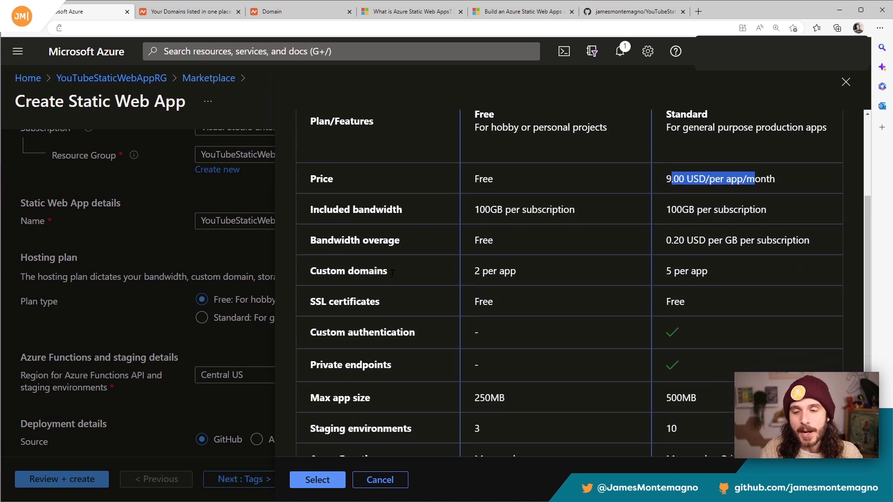
{"action": "scroll", "coordinate": [557, 342], "scroll_direction": "down", "scroll_amount": 2}
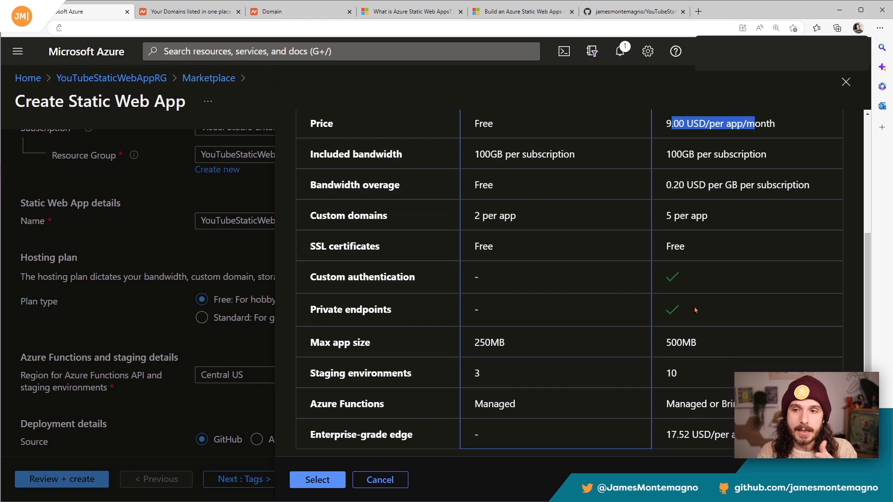
{"action": "scroll", "coordinate": [693, 279], "scroll_direction": "up", "scroll_amount": 3}
{"action": "scroll", "coordinate": [716, 240], "scroll_direction": "down", "scroll_amount": 3}
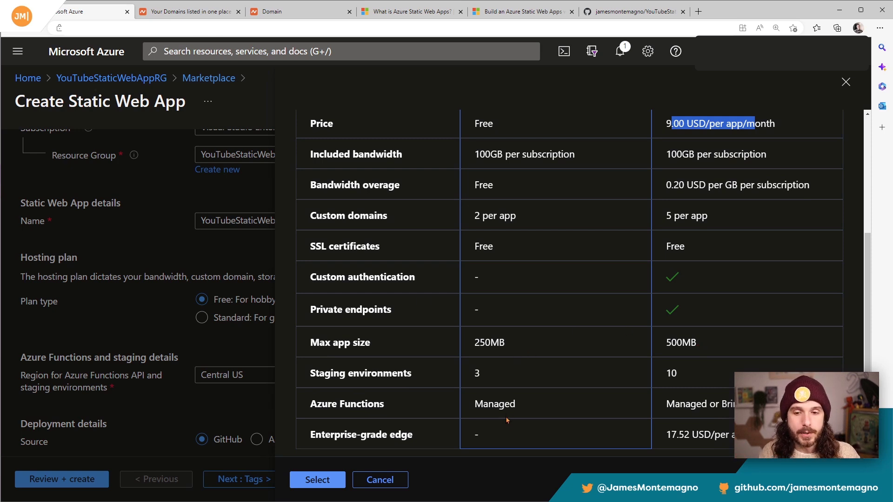
{"action": "left_click", "coordinate": [511, 386]}
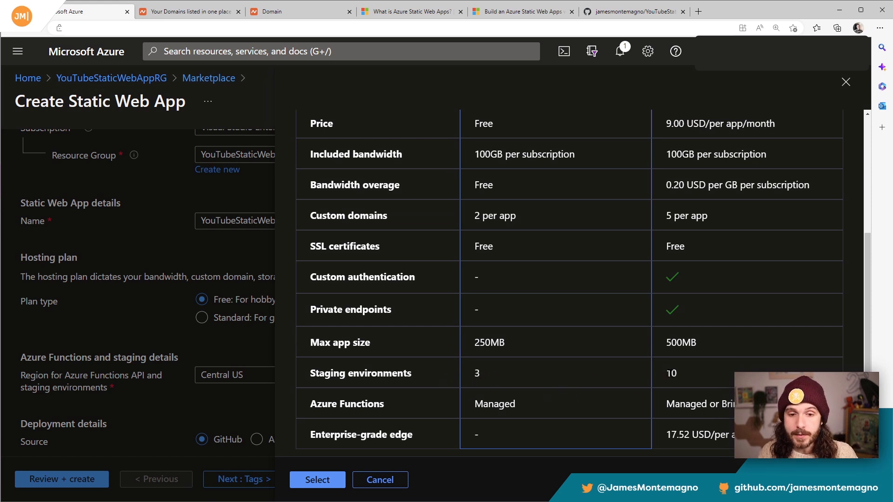
{"action": "double_click", "coordinate": [506, 404]}
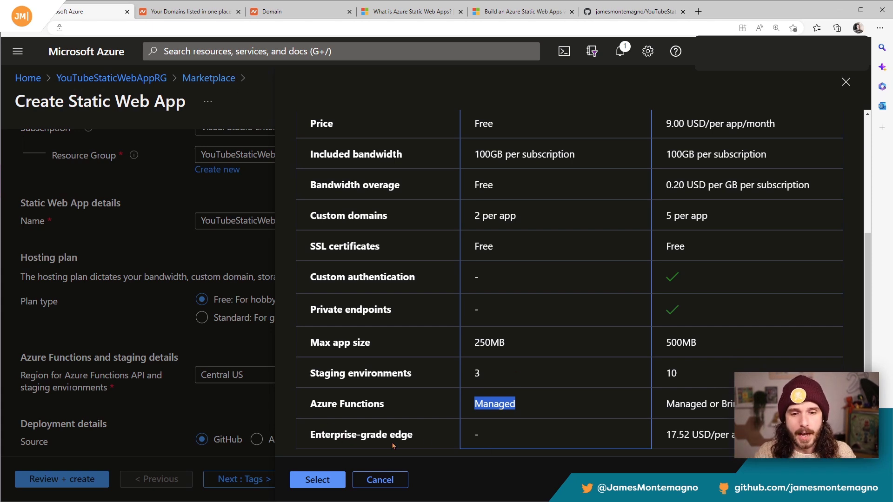
{"action": "left_click", "coordinate": [399, 484]}
Step: Set the region for the Azure Functions API and staging environments to West US 2
{"action": "scroll", "coordinate": [422, 420], "scroll_direction": "down", "scroll_amount": 2}
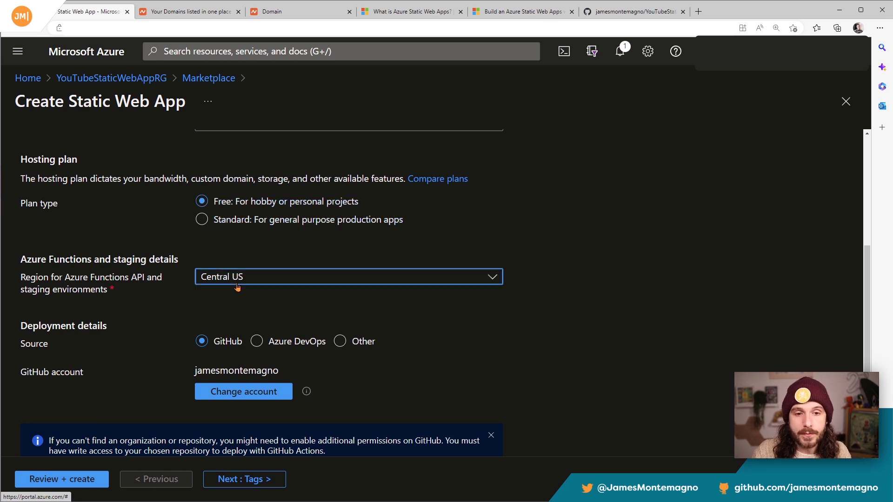
{"action": "left_click", "coordinate": [261, 279]}
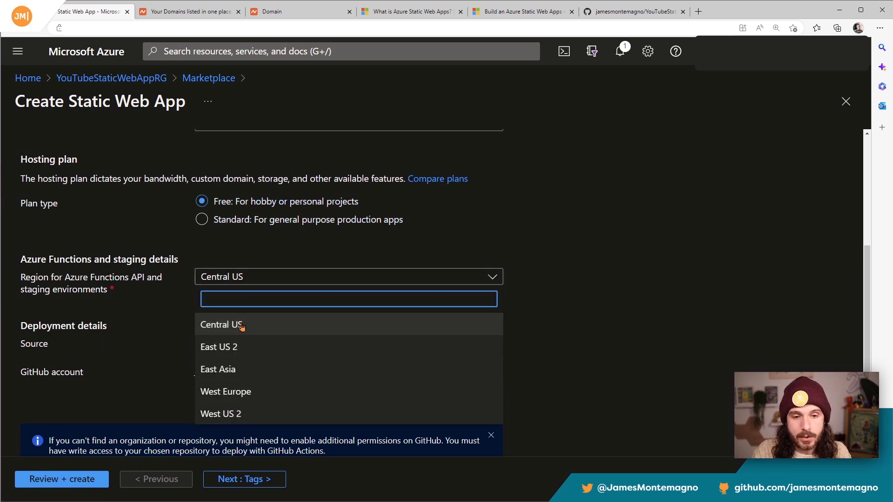
{"action": "left_click", "coordinate": [246, 416]}
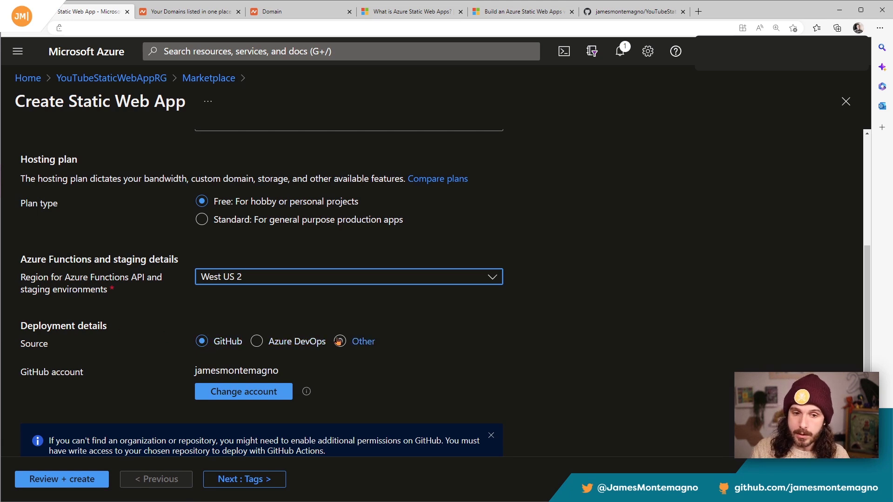
Step: Set the GitHub deployment source to the personal account's organization, the YouTubeStaticWebApp repository and the main branch
{"action": "scroll", "coordinate": [339, 345], "scroll_direction": "down", "scroll_amount": 2}
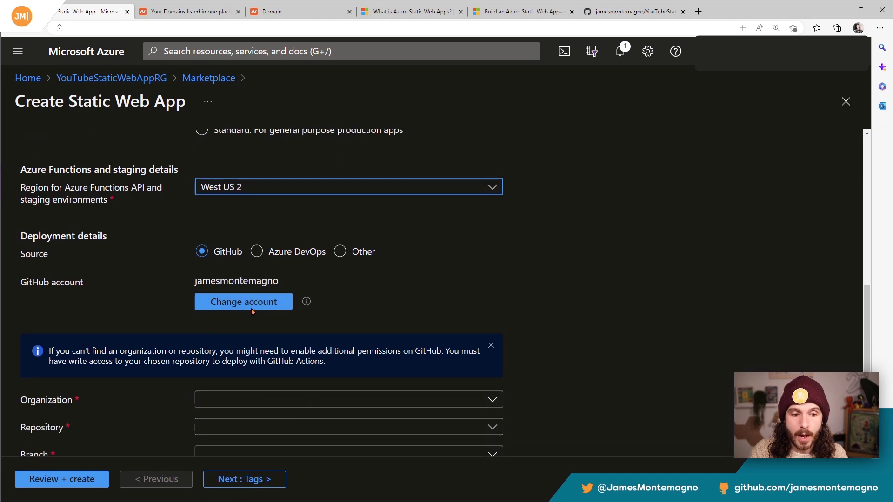
{"action": "scroll", "coordinate": [251, 312], "scroll_direction": "down", "scroll_amount": 1}
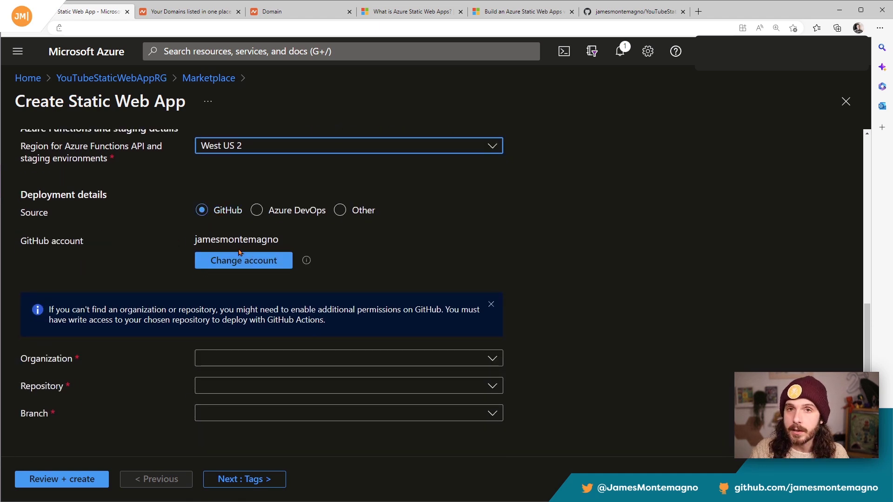
{"action": "left_click", "coordinate": [224, 361]}
{"action": "left_click", "coordinate": [251, 180]}
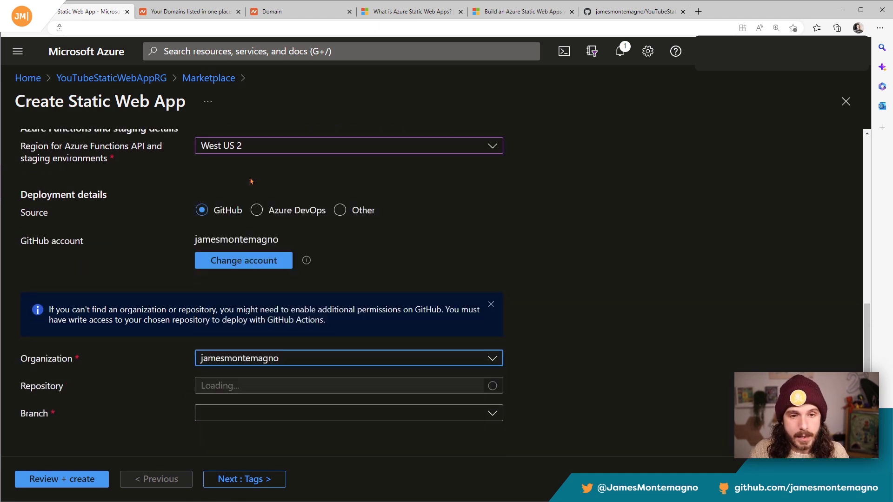
{"action": "left_click", "coordinate": [238, 387]}
{"action": "type", "text": "youtub"}
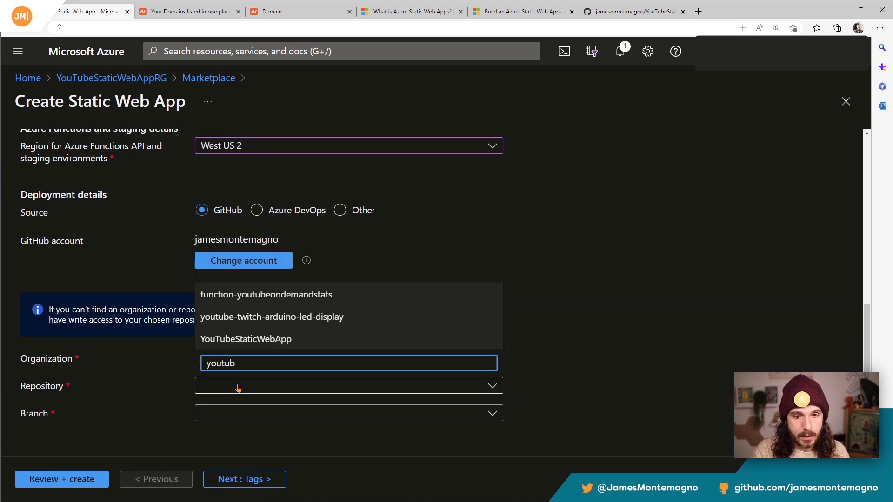
{"action": "left_click", "coordinate": [261, 341]}
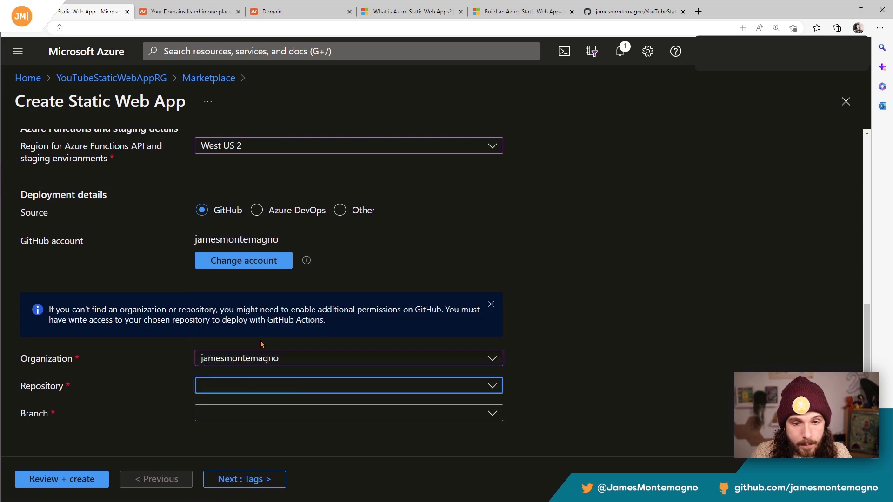
{"action": "left_click", "coordinate": [256, 415]}
{"action": "left_click", "coordinate": [221, 460]}
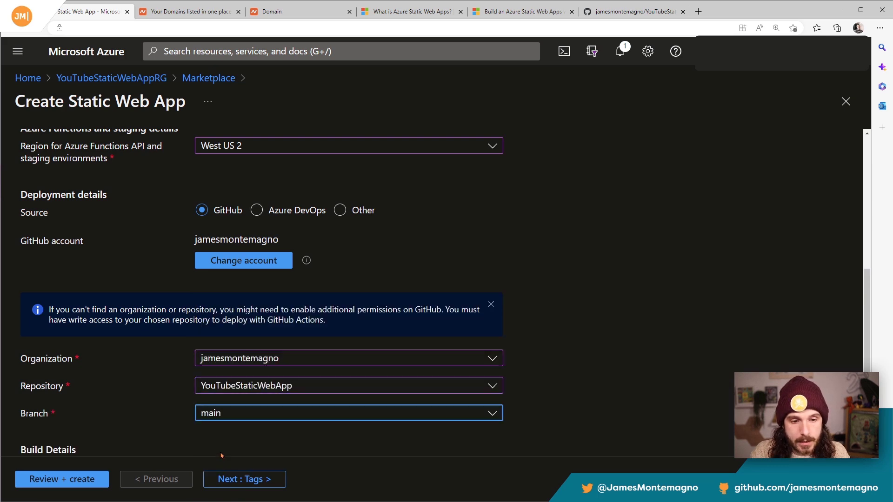
Step: Set the build preset to Blazor and review the App, Api and Output location values it fills in
{"action": "scroll", "coordinate": [210, 372], "scroll_direction": "down", "scroll_amount": 4}
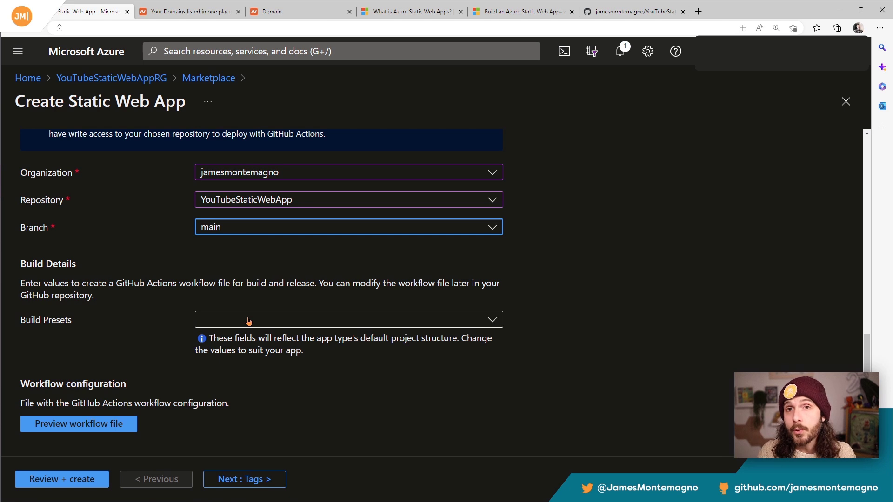
{"action": "left_click", "coordinate": [260, 321]}
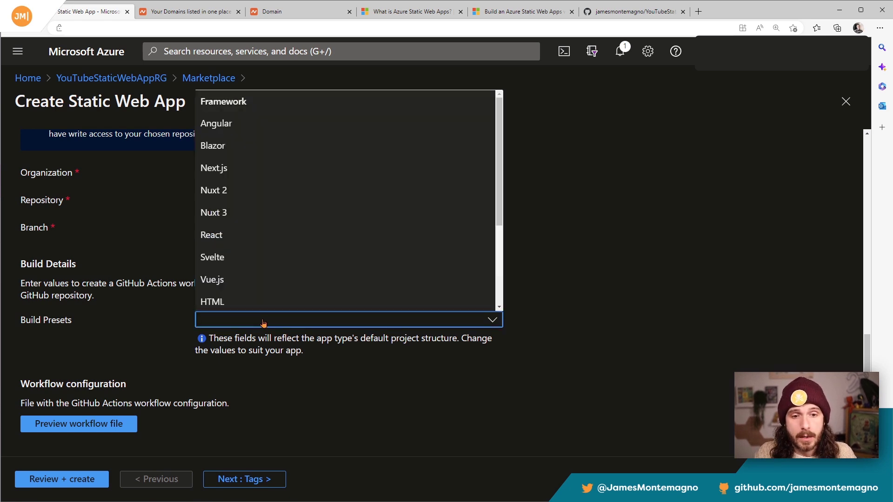
{"action": "scroll", "coordinate": [295, 209], "scroll_direction": "down", "scroll_amount": 5}
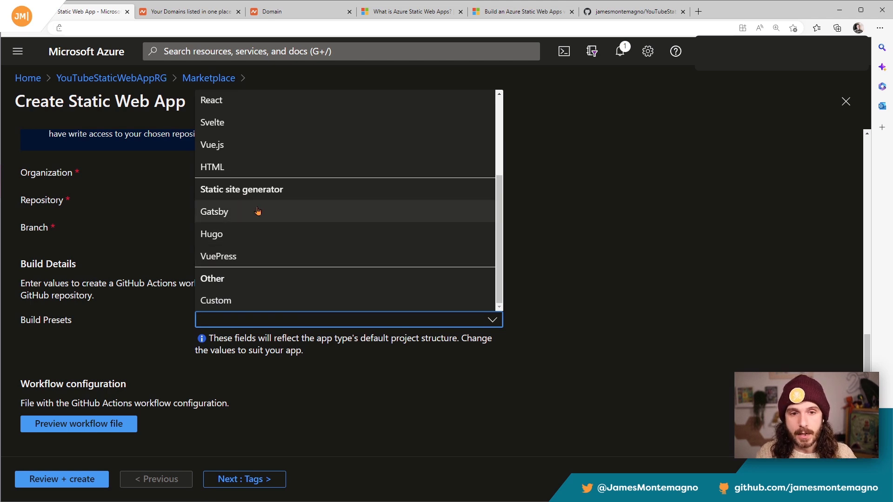
{"action": "scroll", "coordinate": [221, 287], "scroll_direction": "up", "scroll_amount": 3}
{"action": "scroll", "coordinate": [221, 289], "scroll_direction": "up", "scroll_amount": 3}
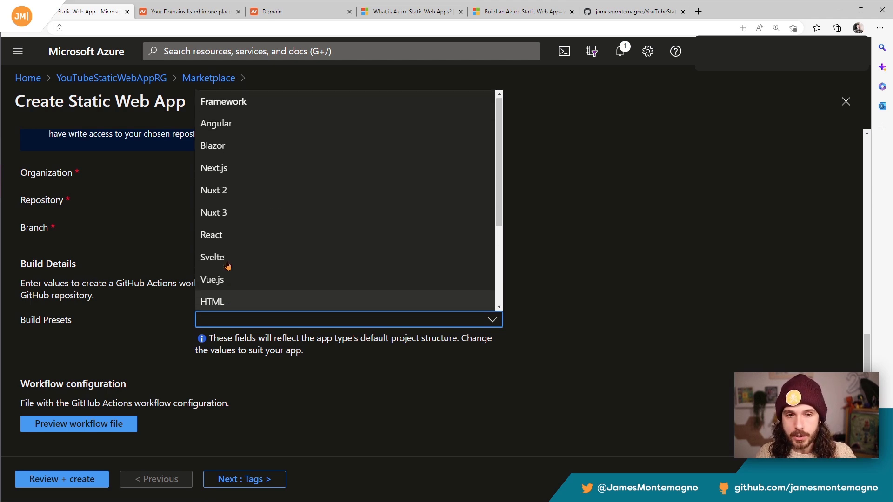
{"action": "left_click", "coordinate": [233, 147]}
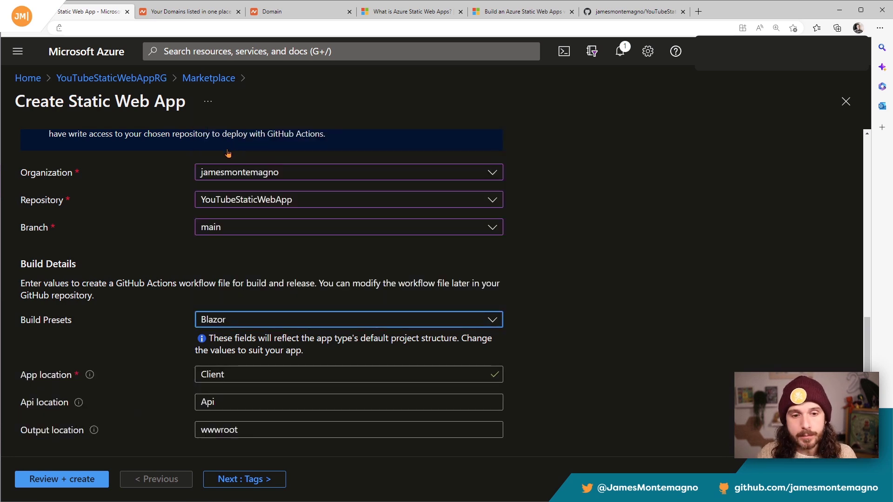
{"action": "scroll", "coordinate": [160, 225], "scroll_direction": "down", "scroll_amount": 1}
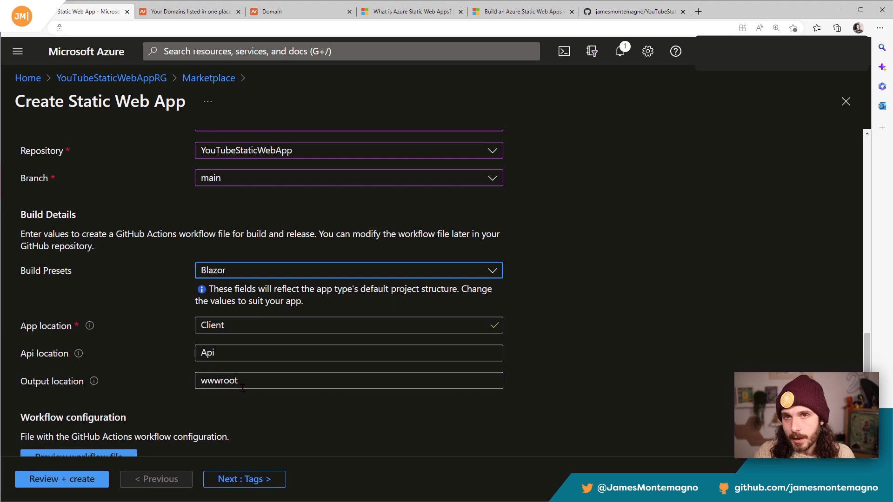
{"action": "left_click_drag", "start_coordinate": [248, 353], "coordinate": [198, 352]}
{"action": "left_click", "coordinate": [604, 354]}
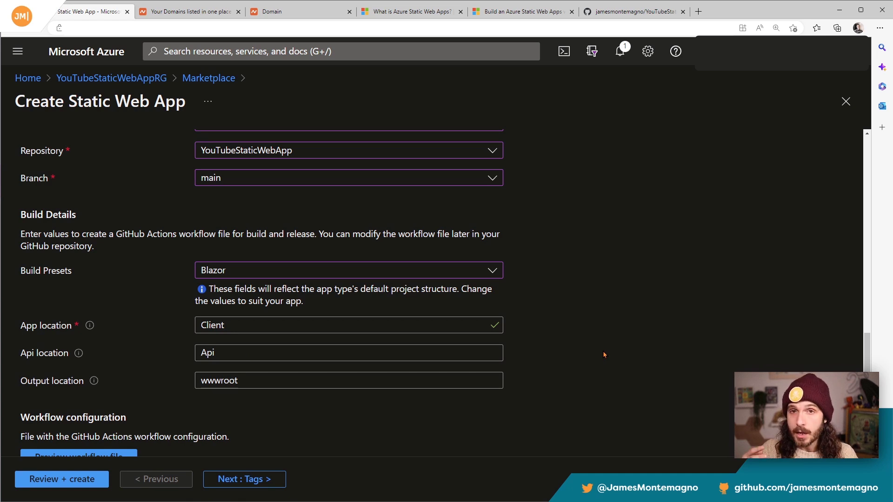
Step: Preview the GitHub Actions workflow file, examine its push and pull request triggers, build-and-deploy job and location settings, and close the preview
{"action": "scroll", "coordinate": [581, 344], "scroll_direction": "down", "scroll_amount": 1}
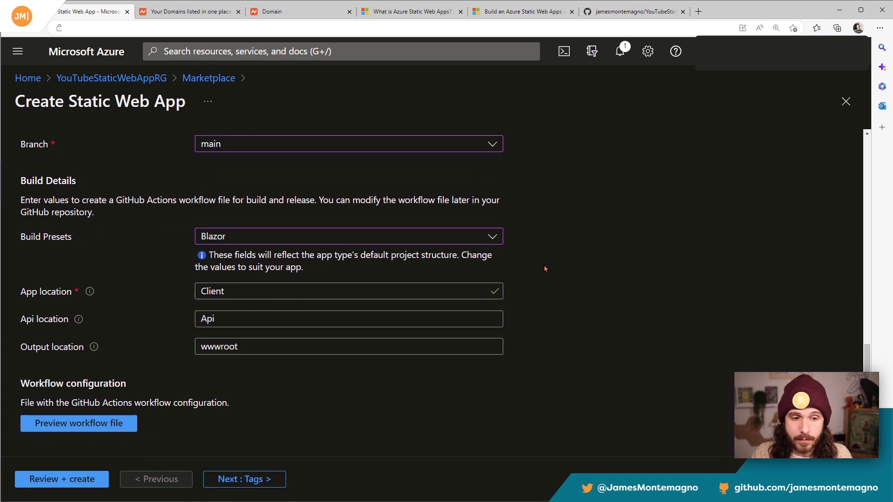
{"action": "left_click", "coordinate": [96, 423]}
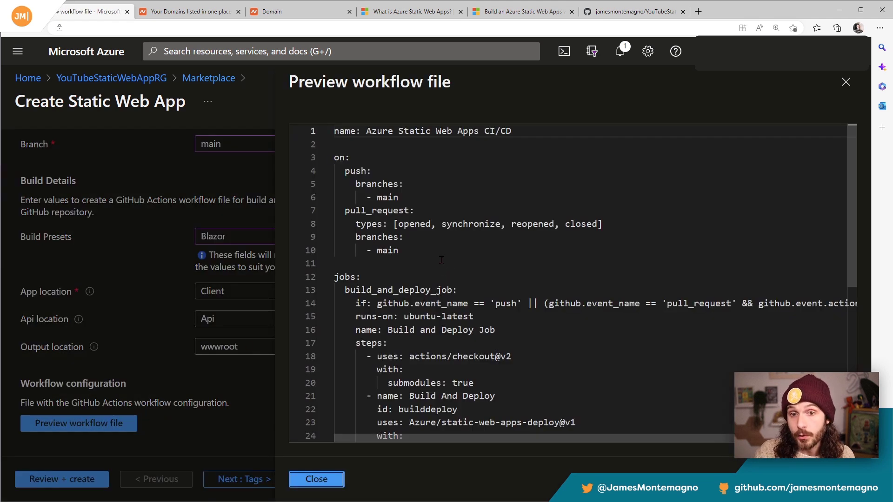
{"action": "left_click_drag", "start_coordinate": [346, 187], "coordinate": [399, 199]}
{"action": "left_click_drag", "start_coordinate": [344, 214], "coordinate": [612, 220]}
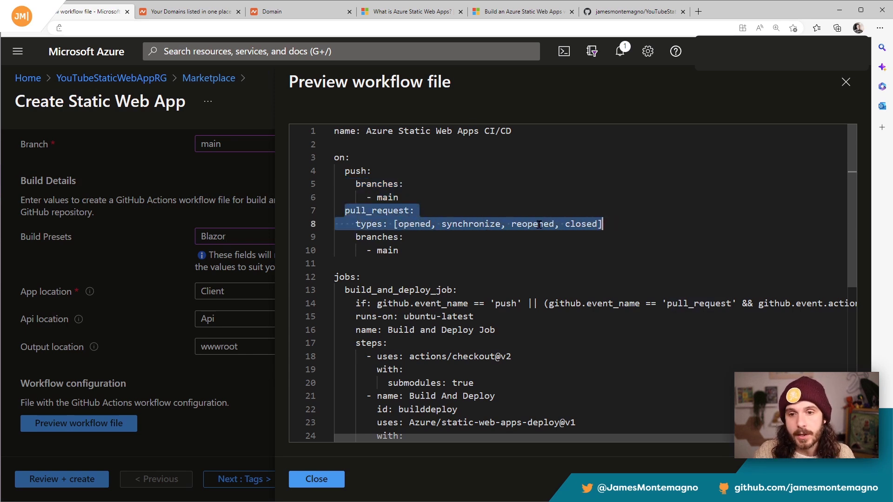
{"action": "scroll", "coordinate": [493, 265], "scroll_direction": "down", "scroll_amount": 3}
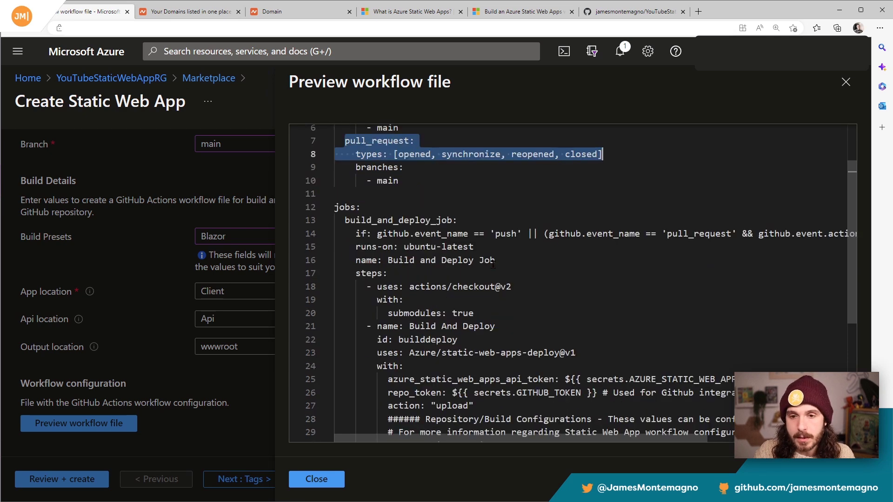
{"action": "left_click_drag", "start_coordinate": [377, 198], "coordinate": [592, 198]}
{"action": "left_click", "coordinate": [591, 198]}
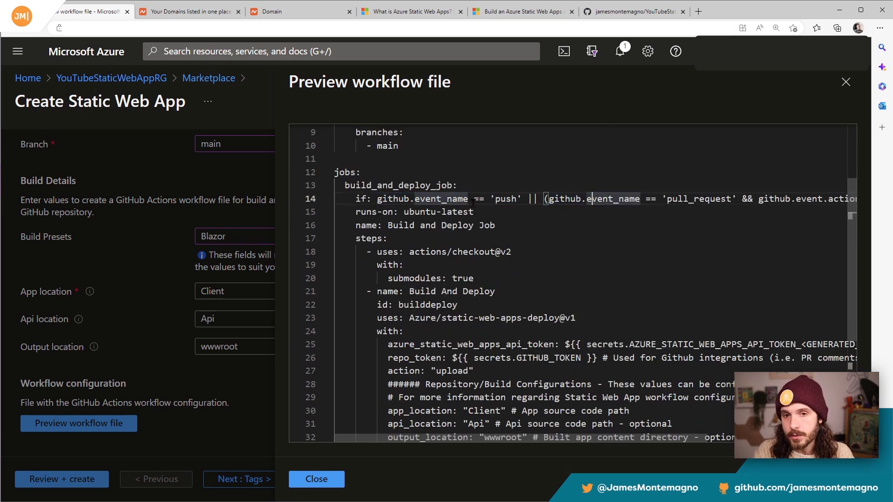
{"action": "scroll", "coordinate": [460, 363], "scroll_direction": "down", "scroll_amount": 2}
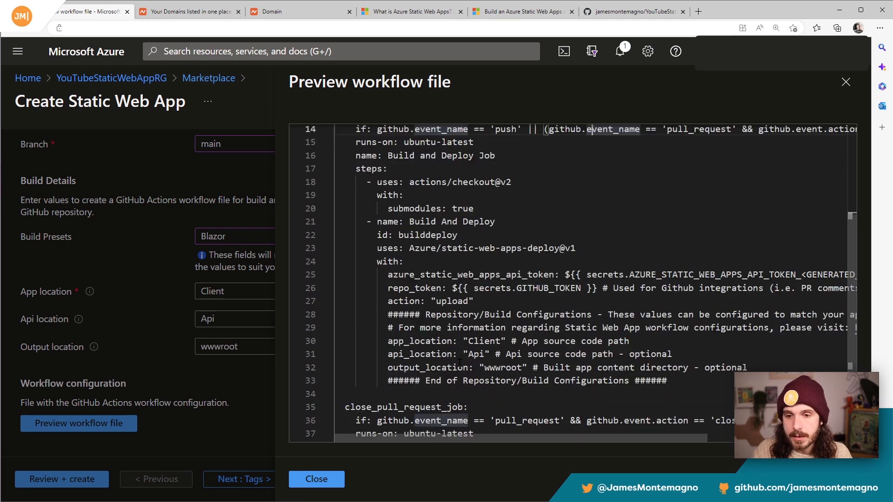
{"action": "left_click_drag", "start_coordinate": [372, 235], "coordinate": [532, 382]}
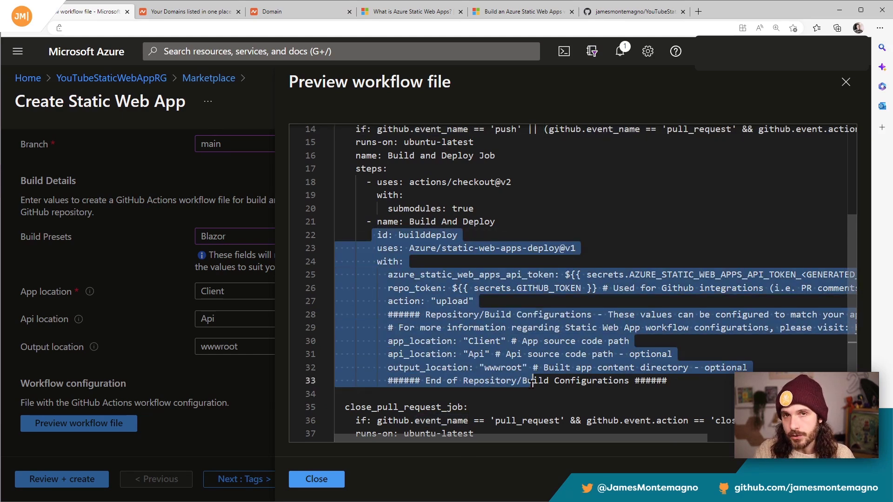
{"action": "left_click", "coordinate": [522, 342]}
{"action": "scroll", "coordinate": [516, 349], "scroll_direction": "down", "scroll_amount": 4}
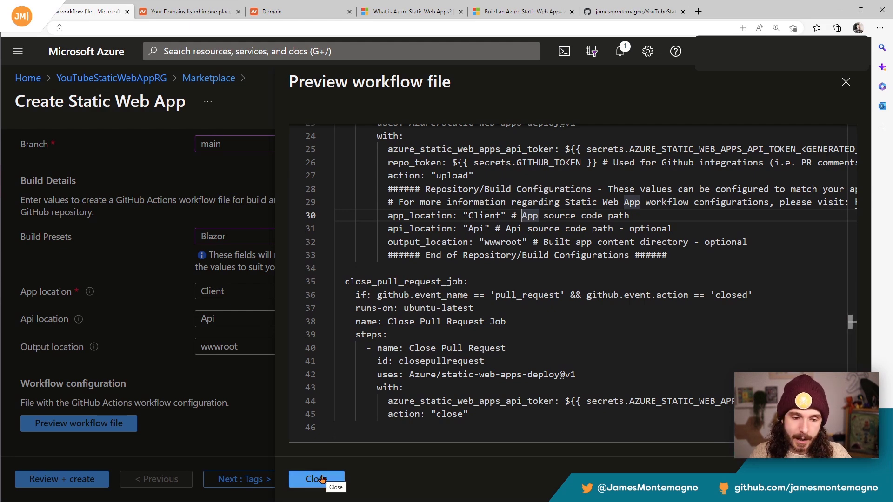
{"action": "left_click", "coordinate": [321, 479]}
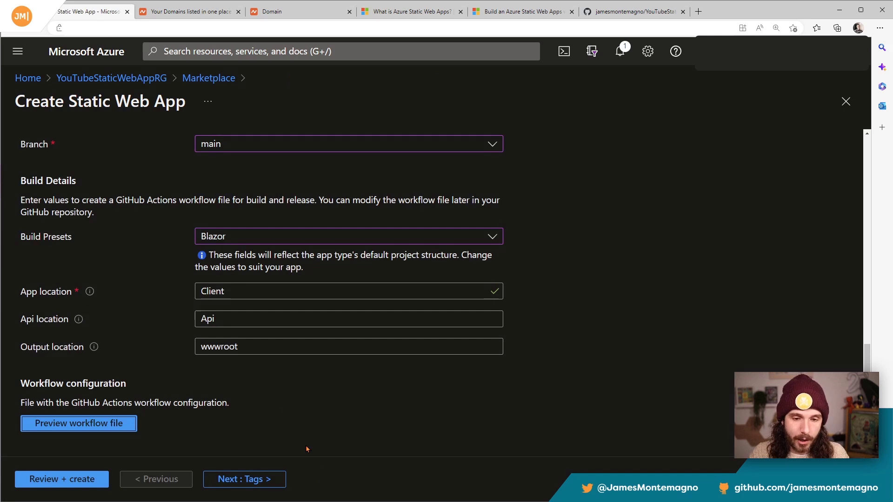
Step: Review and create the static web app, and open the deployed YouTubeStaticWebApp resource
{"action": "left_click", "coordinate": [72, 480]}
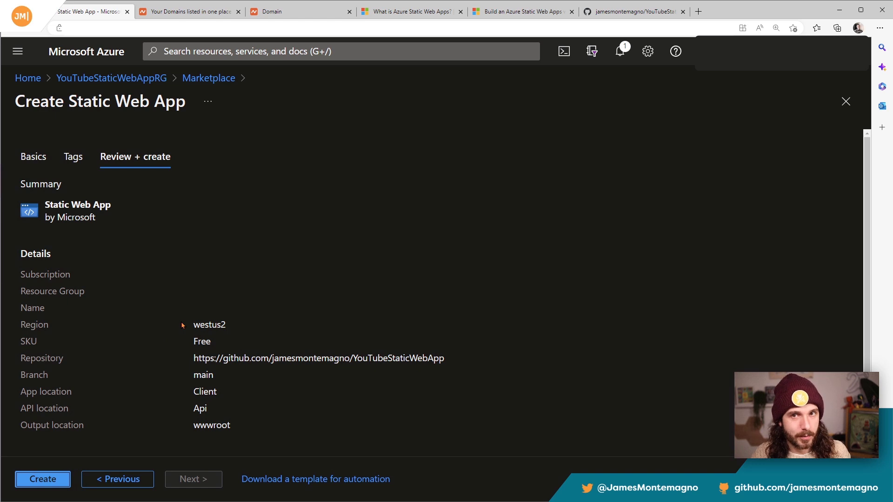
{"action": "left_click", "coordinate": [51, 480]}
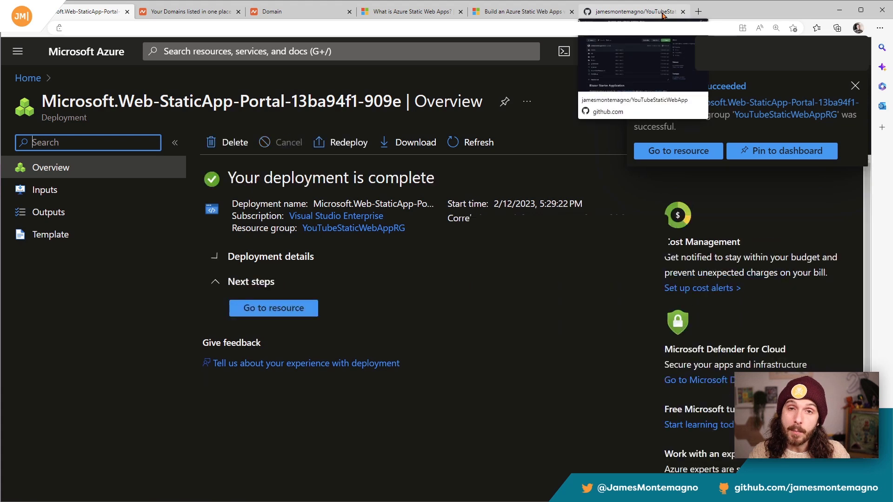
{"action": "left_click", "coordinate": [684, 148]}
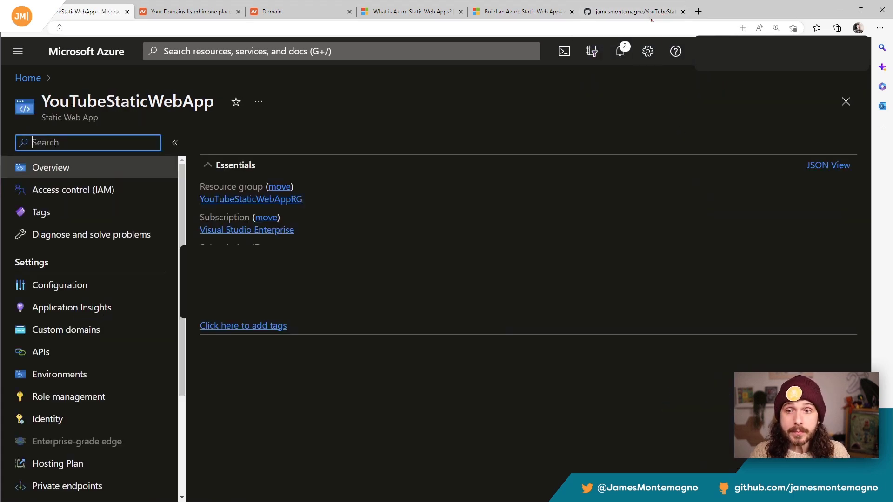
Step: Switch to the YouTubeStaticWebApp repository on GitHub and read the Azure Static Web Apps workflow file in .github/workflows
{"action": "mouse_move", "coordinate": [641, 14]}
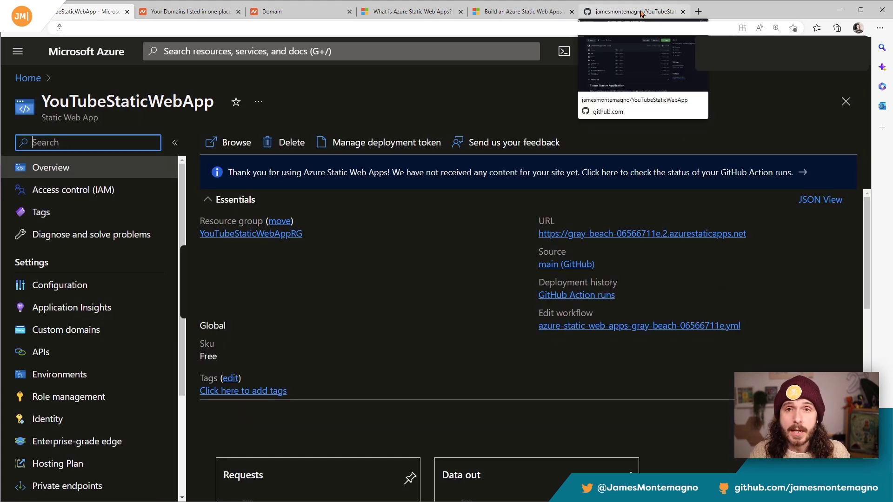
{"action": "left_click", "coordinate": [641, 14]}
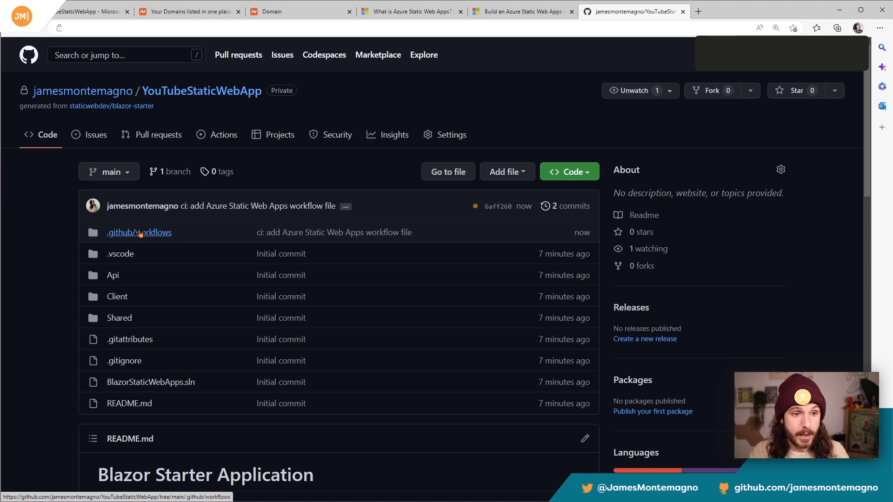
{"action": "left_click", "coordinate": [146, 235]}
{"action": "left_click", "coordinate": [274, 254]}
{"action": "scroll", "coordinate": [291, 266], "scroll_direction": "down", "scroll_amount": 3}
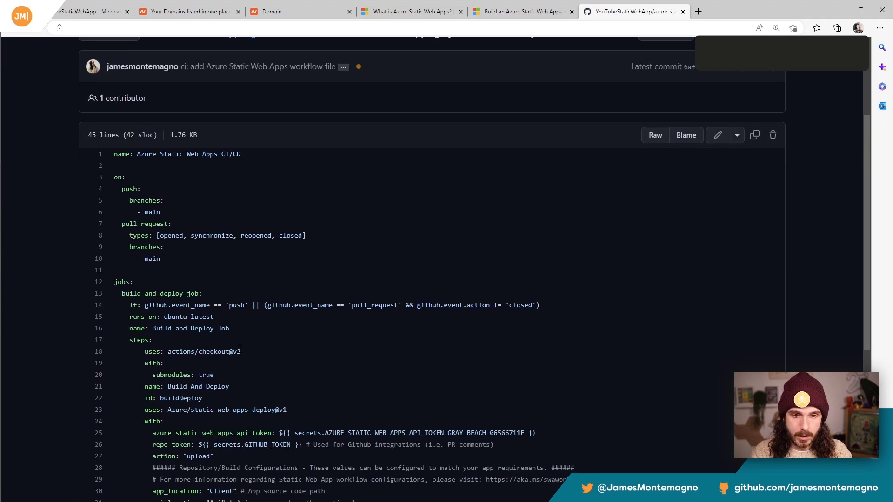
{"action": "scroll", "coordinate": [256, 351], "scroll_direction": "down", "scroll_amount": 5}
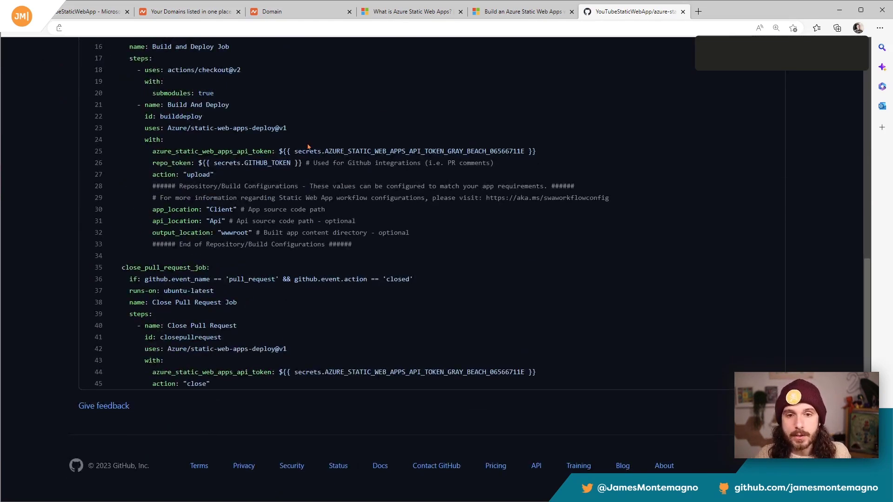
Step: Examine the azure_static_web_apps_api_token and repo_token secret references in the workflow's Build And Deploy step
{"action": "left_click_drag", "start_coordinate": [298, 152], "coordinate": [490, 152]}
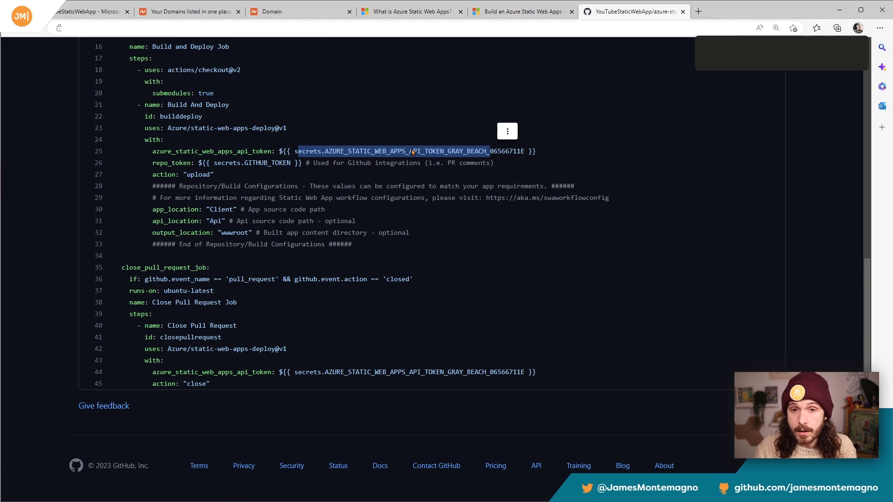
{"action": "left_click", "coordinate": [349, 163]}
{"action": "double_click", "coordinate": [370, 152]}
{"action": "double_click", "coordinate": [281, 164]}
Step: Open the repository's Actions secrets and variables settings to check the stored Azure deployment secret
{"action": "scroll", "coordinate": [326, 184], "scroll_direction": "up", "scroll_amount": 9}
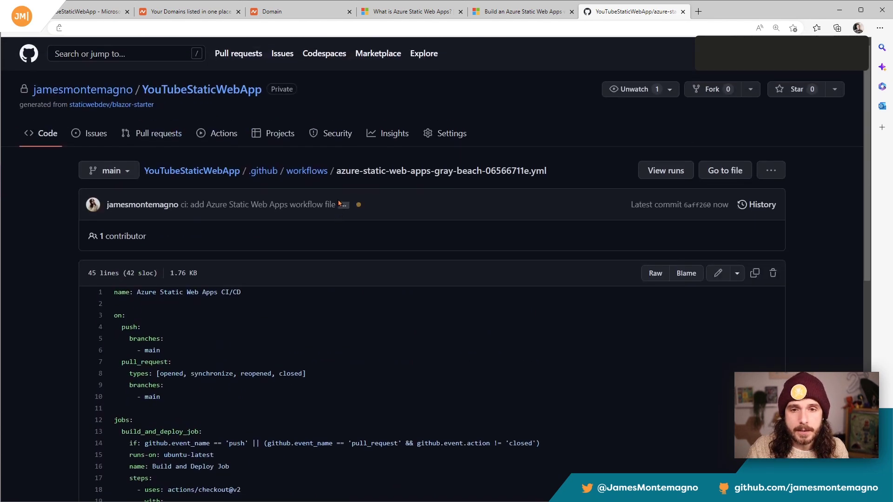
{"action": "left_click", "coordinate": [445, 135]}
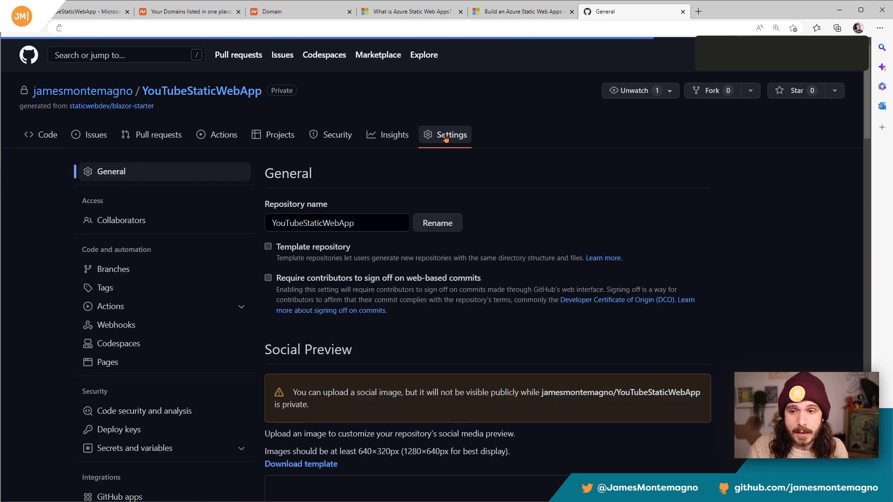
{"action": "scroll", "coordinate": [405, 163], "scroll_direction": "down", "scroll_amount": 3}
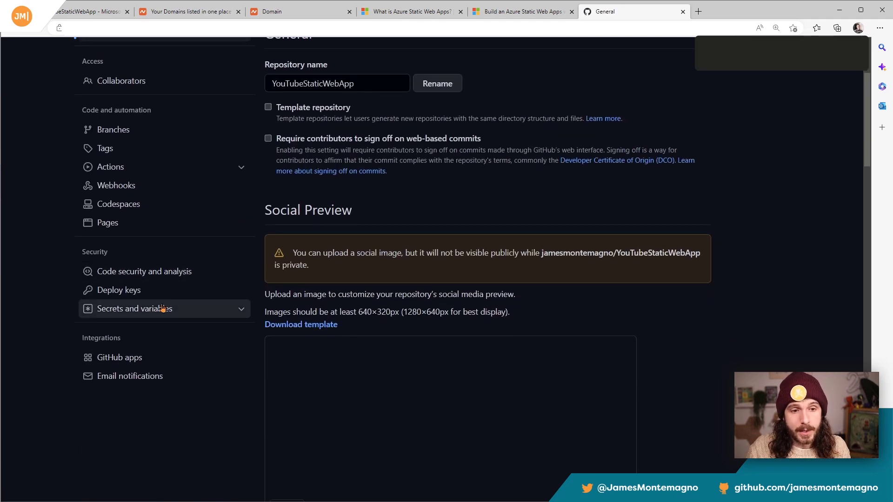
{"action": "left_click", "coordinate": [155, 309]}
{"action": "left_click", "coordinate": [138, 328]}
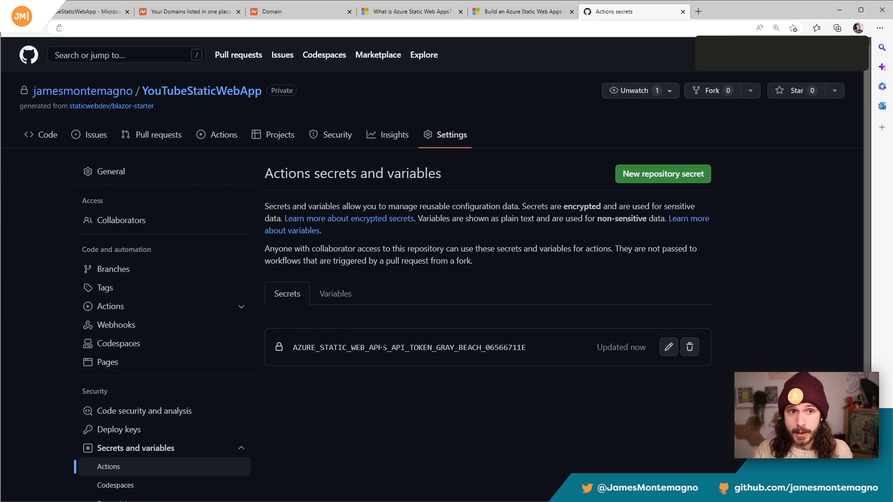
Step: Switch to the Azure portal, view the static web app's site through its generated URL, and return to the resource overview
{"action": "left_click", "coordinate": [97, 12]}
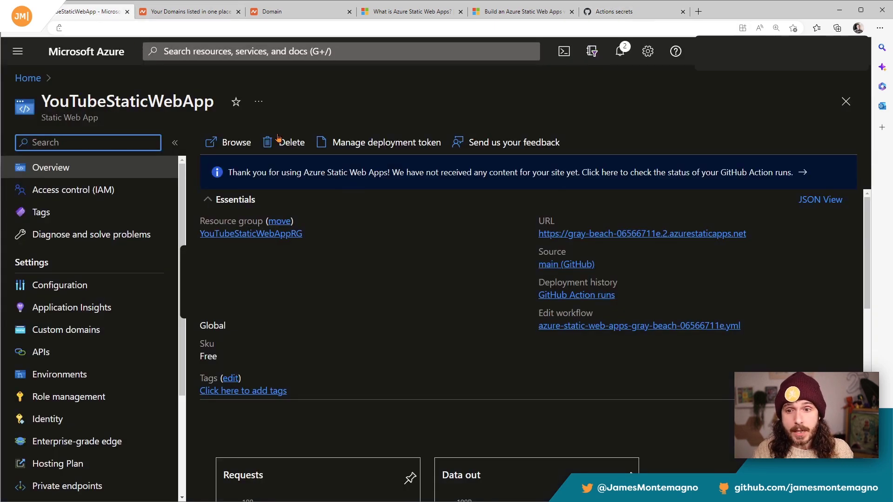
{"action": "left_click", "coordinate": [591, 235]}
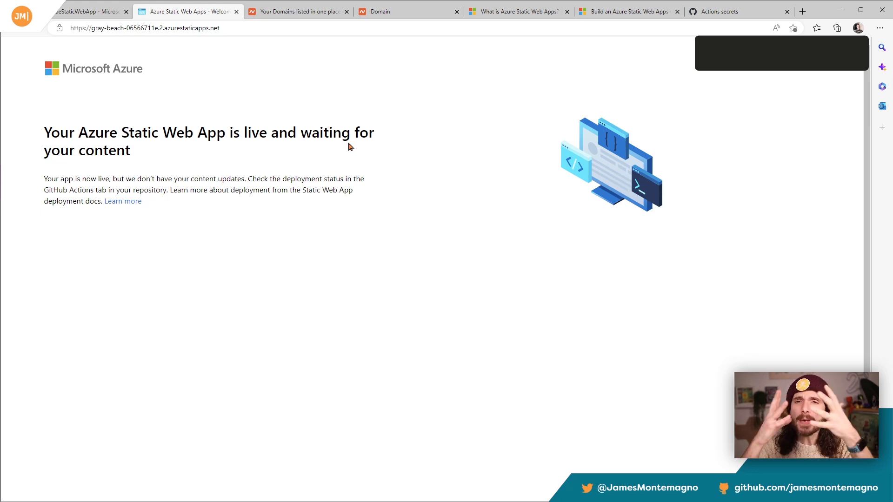
{"action": "left_click", "coordinate": [83, 12]}
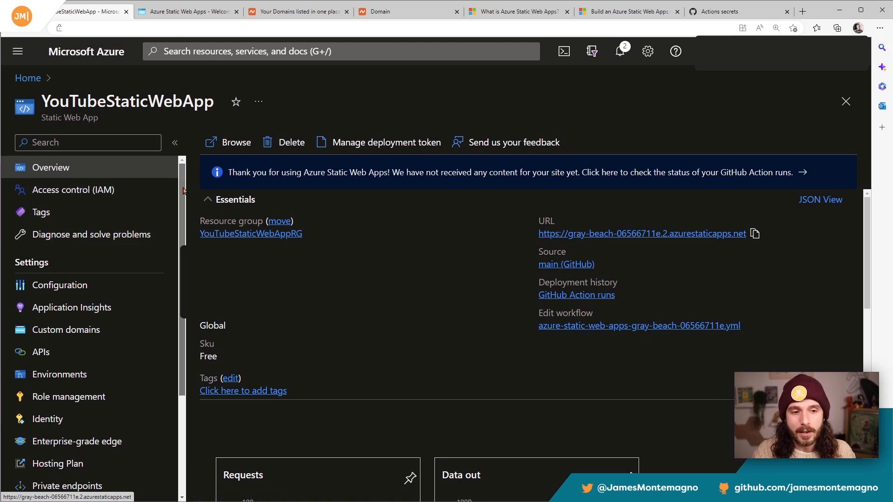
Step: Look through the static web app's available settings, including its APIs and Custom domains pages
{"action": "scroll", "coordinate": [183, 190], "scroll_direction": "down", "scroll_amount": 1}
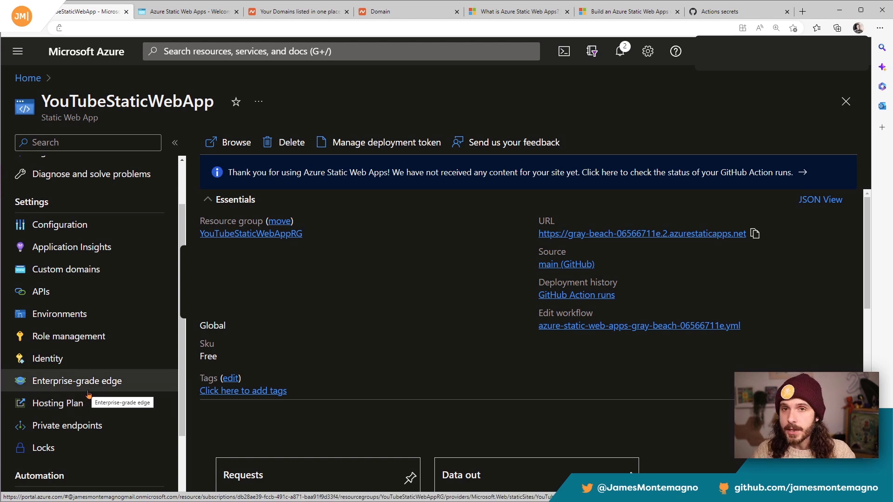
{"action": "scroll", "coordinate": [86, 390], "scroll_direction": "down", "scroll_amount": 3}
{"action": "scroll", "coordinate": [85, 400], "scroll_direction": "up", "scroll_amount": 3}
{"action": "scroll", "coordinate": [84, 399], "scroll_direction": "up", "scroll_amount": 2}
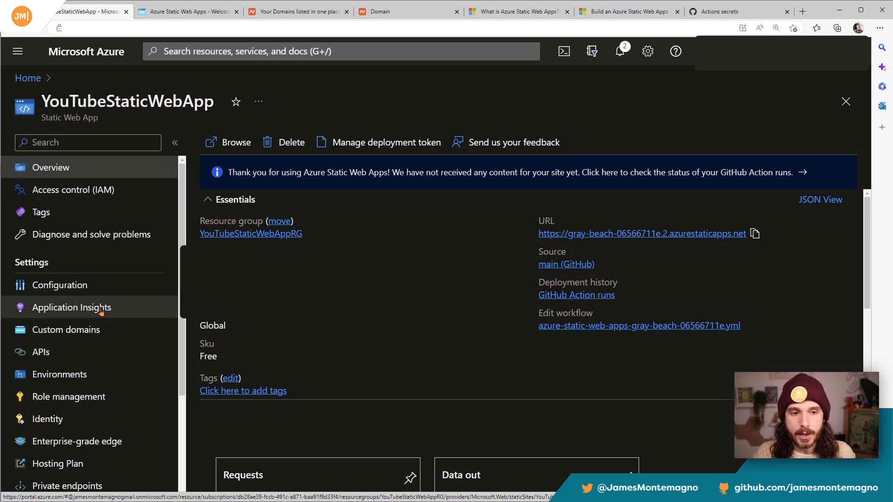
{"action": "left_click", "coordinate": [56, 354]}
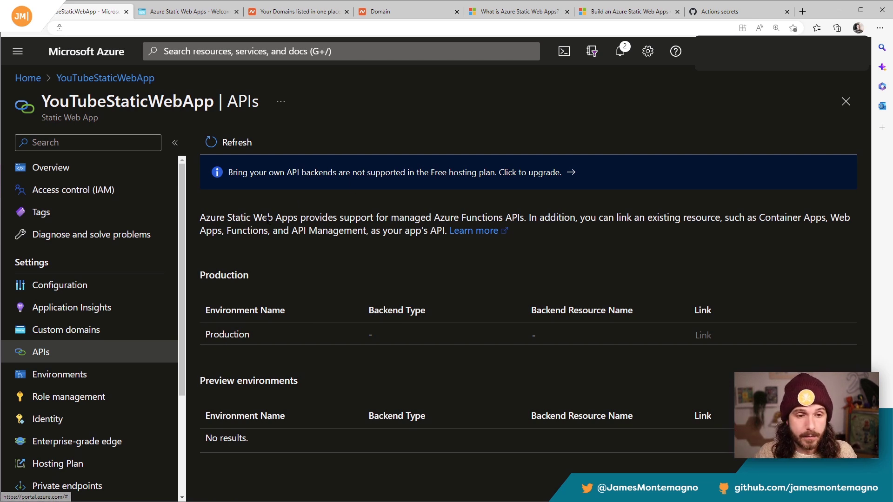
{"action": "left_click", "coordinate": [77, 331]}
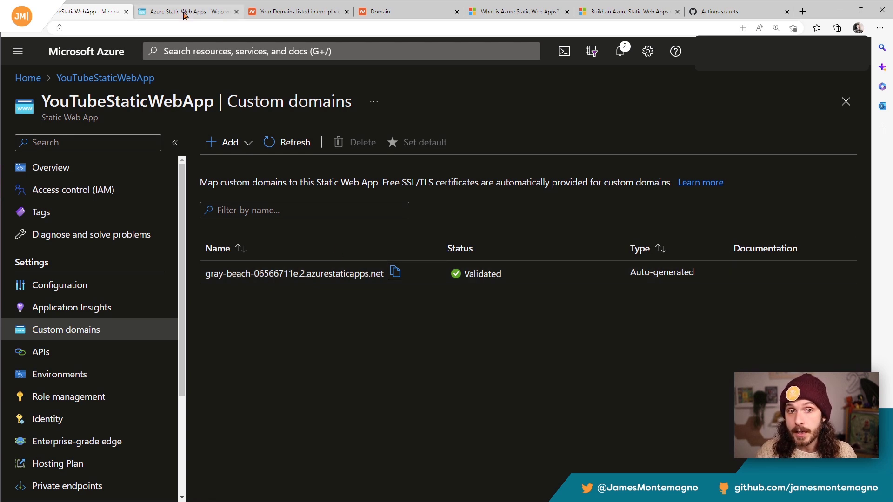
Step: Recheck the live site, follow the workflow run's Build and Deploy Job in GitHub Actions to completion, and return to the Azure portal
{"action": "left_click", "coordinate": [185, 13]}
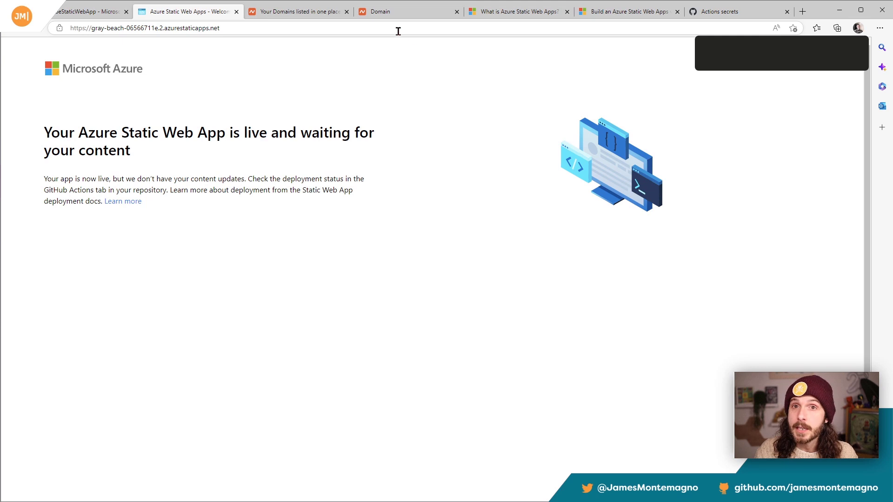
{"action": "left_click", "coordinate": [749, 16]}
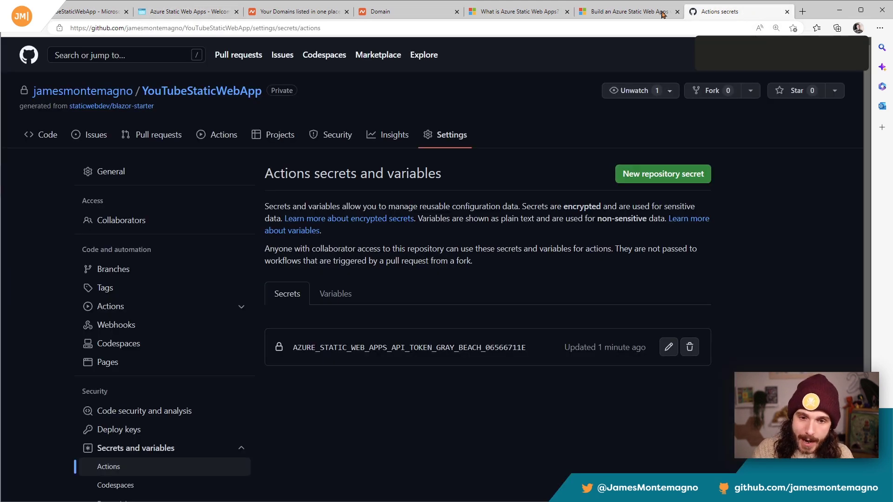
{"action": "left_click", "coordinate": [231, 139]}
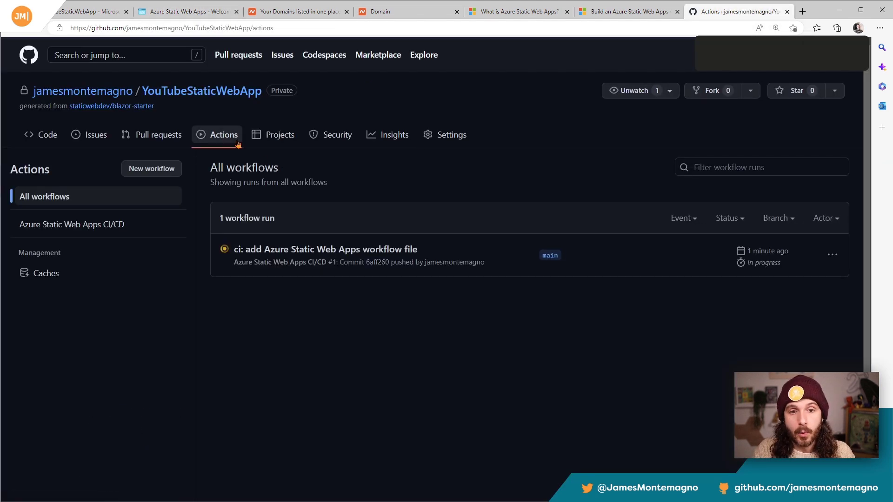
{"action": "left_click", "coordinate": [279, 248]}
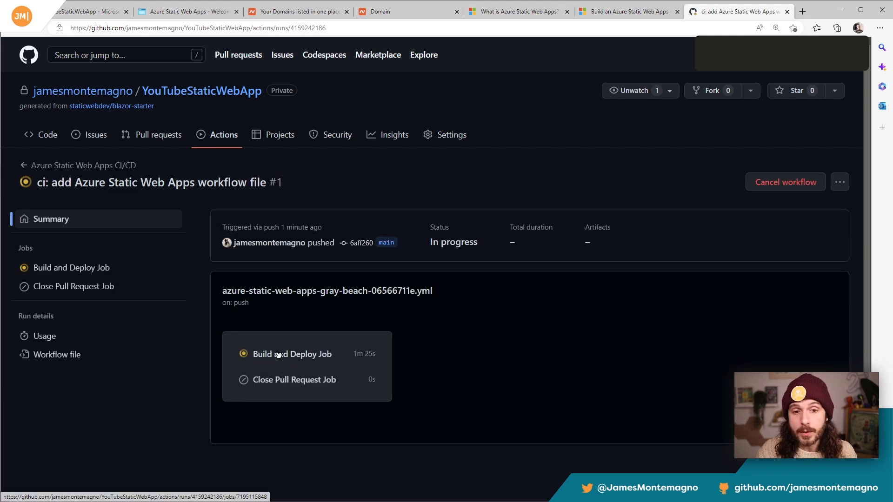
{"action": "left_click", "coordinate": [306, 355]}
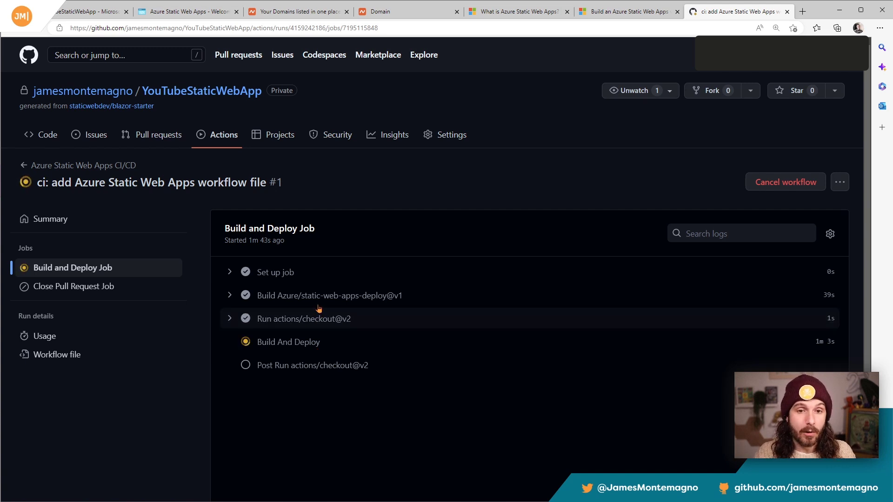
{"action": "left_click", "coordinate": [281, 343]}
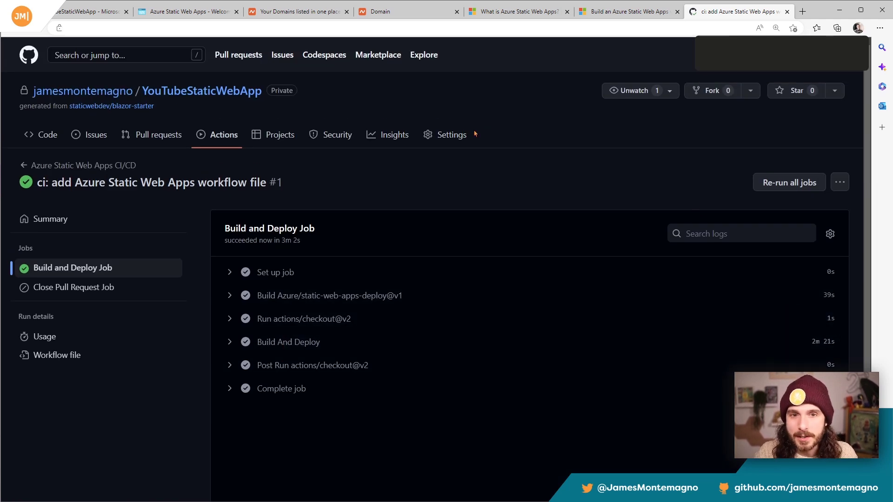
{"action": "left_click", "coordinate": [99, 14]}
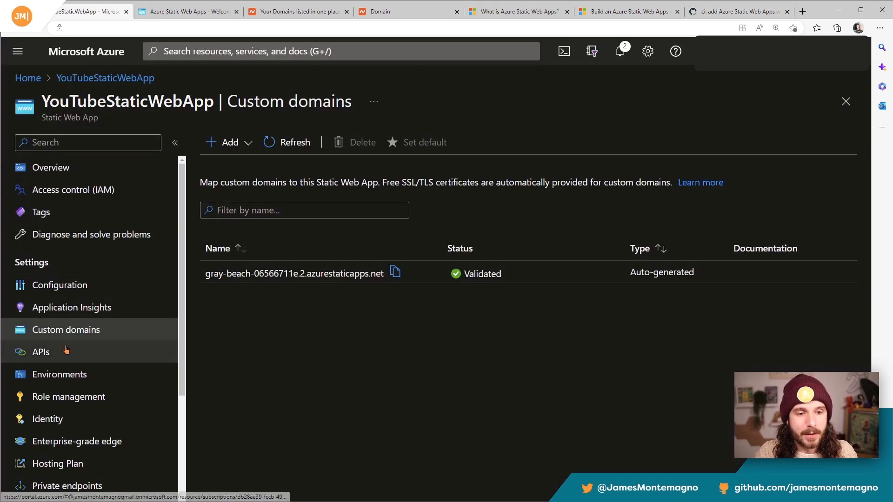
Step: Open the backend details of the production managed Function App under the static web app's APIs and copy the WeatherForecast function name
{"action": "left_click", "coordinate": [66, 351]}
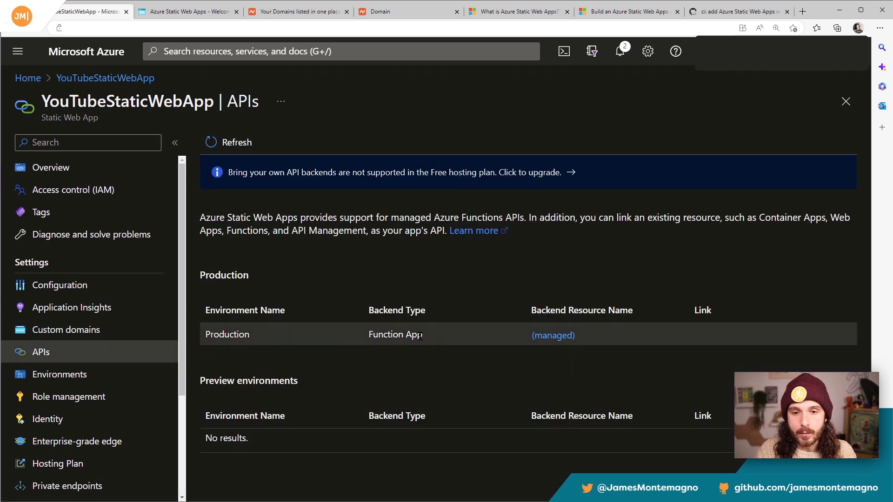
{"action": "left_click_drag", "start_coordinate": [412, 334], "coordinate": [347, 337]}
{"action": "left_click", "coordinate": [544, 335]}
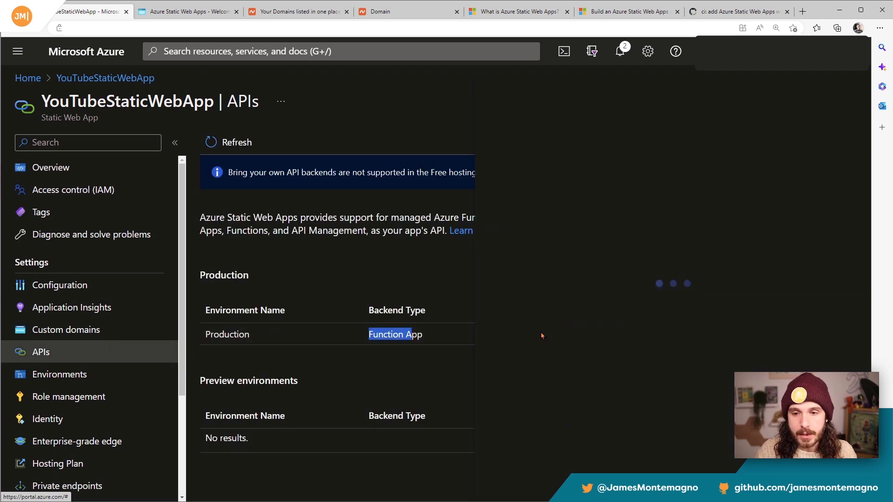
{"action": "left_click_drag", "start_coordinate": [551, 272], "coordinate": [486, 275]}
{"action": "key", "text": "ctrl+c"}
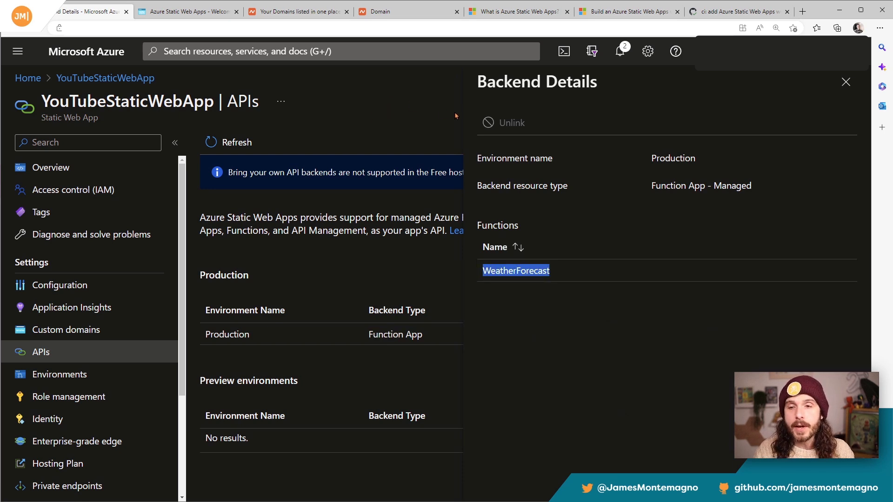
Step: Request /api/WeatherForecast on the live static web app's site and enlarge the returned JSON for reading
{"action": "left_click", "coordinate": [212, 13]}
{"action": "left_click", "coordinate": [241, 23]}
{"action": "left_click", "coordinate": [242, 23]}
{"action": "type", "text": "/api/"}
{"action": "key", "text": "ctrl+v"}
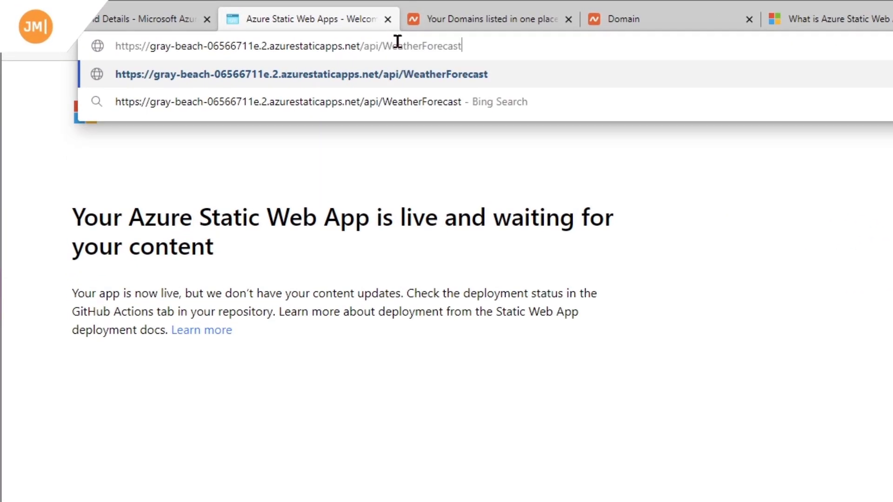
{"action": "key", "text": "Return"}
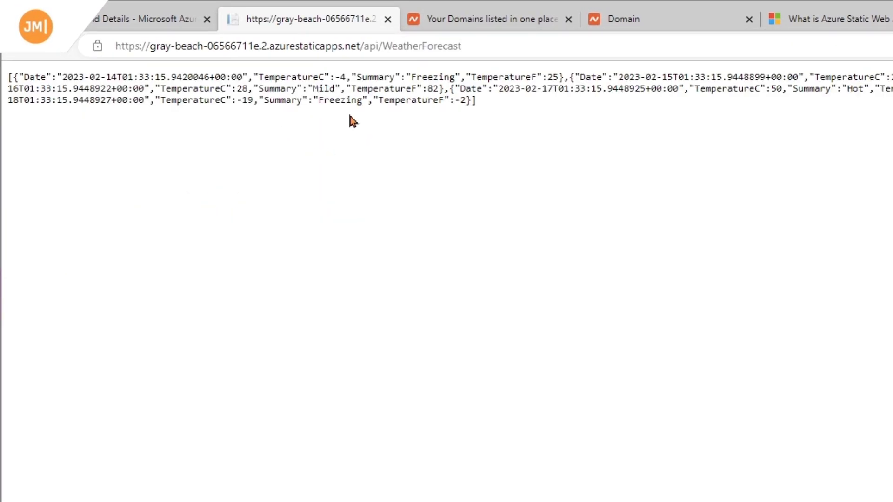
{"action": "key", "text": "ctrl+plus"}
{"action": "left_click_drag", "start_coordinate": [578, 152], "coordinate": [890, 288]}
{"action": "left_click", "coordinate": [891, 289]}
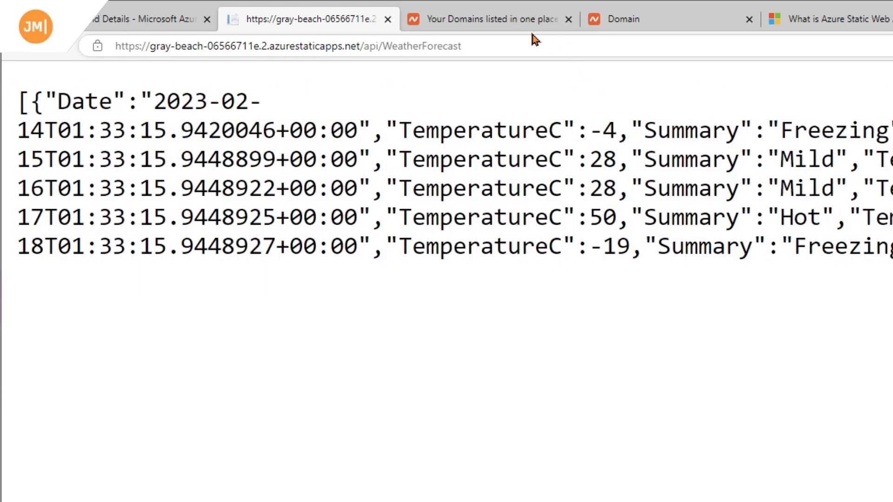
Step: Remove /api/WeatherForecast from the address to load the site's home page, and reduce the page zoom
{"action": "left_click_drag", "start_coordinate": [460, 46], "coordinate": [360, 46]}
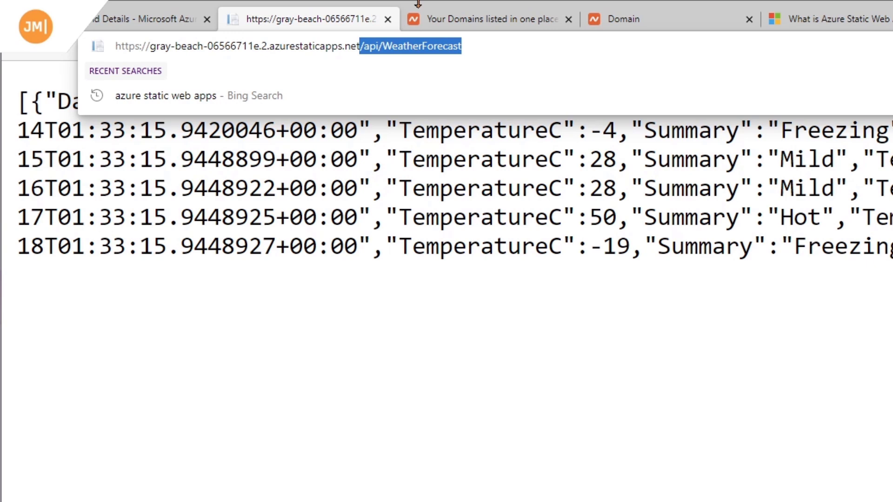
{"action": "key", "text": "BackSpace"}
{"action": "key", "text": "Return"}
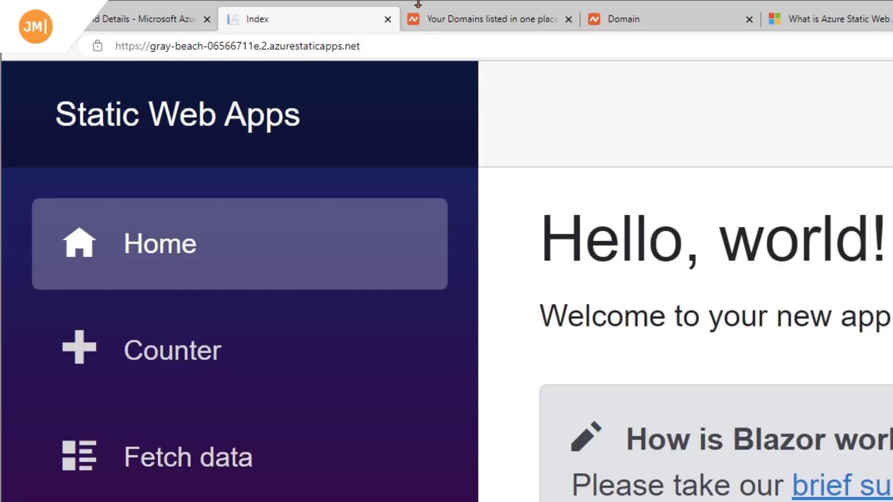
{"action": "key", "text": "ctrl+minus"}
{"action": "key", "text": "ctrl+minus"}
{"action": "key", "text": "ctrl+minus"}
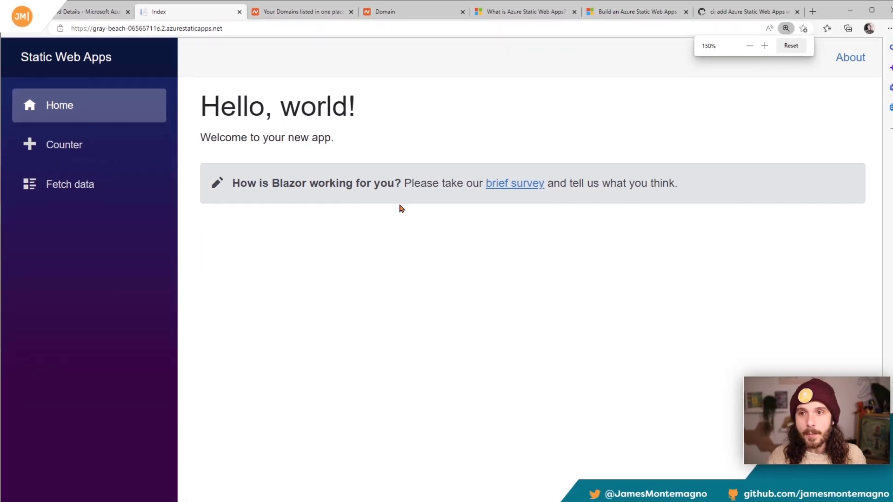
Step: Try out the deployed app's Counter page and open its Fetch data page
{"action": "left_click", "coordinate": [97, 148]}
{"action": "left_click", "coordinate": [249, 177]}
{"action": "left_click", "coordinate": [249, 177]}
{"action": "left_click", "coordinate": [245, 176]}
{"action": "left_click", "coordinate": [110, 188]}
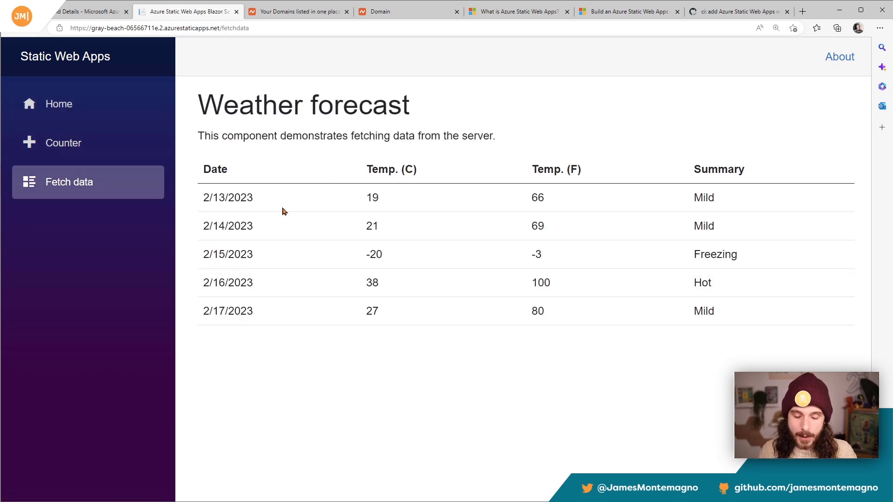
Step: Reload the Fetch data page while recording network activity in DevTools, and inspect the WeatherForecast request's URL
{"action": "key", "text": "F12"}
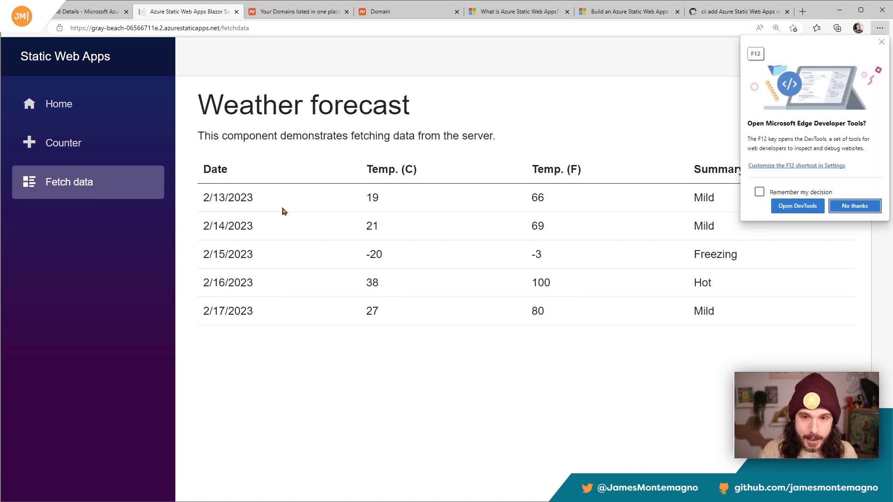
{"action": "left_click", "coordinate": [808, 206]}
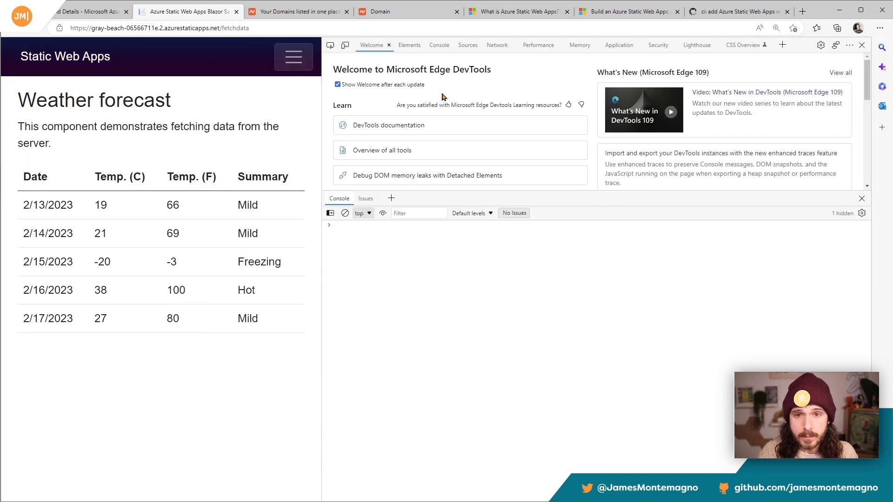
{"action": "left_click", "coordinate": [502, 46]}
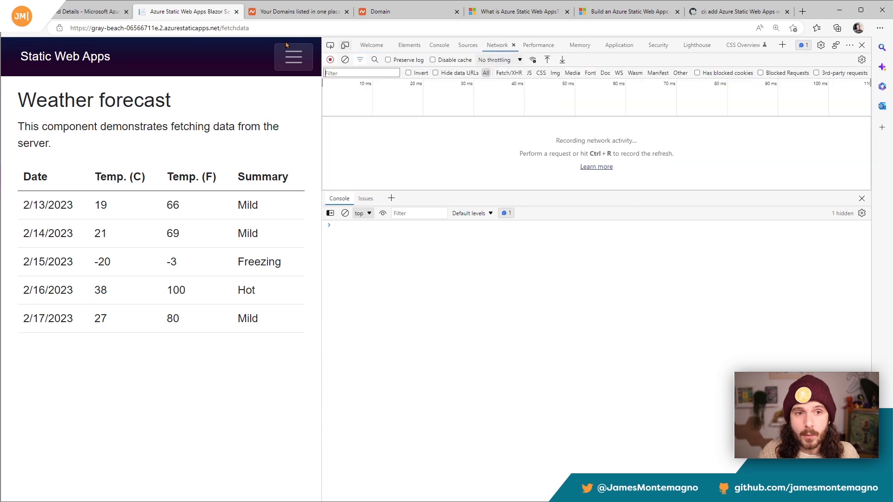
{"action": "key", "text": "ctrl+r"}
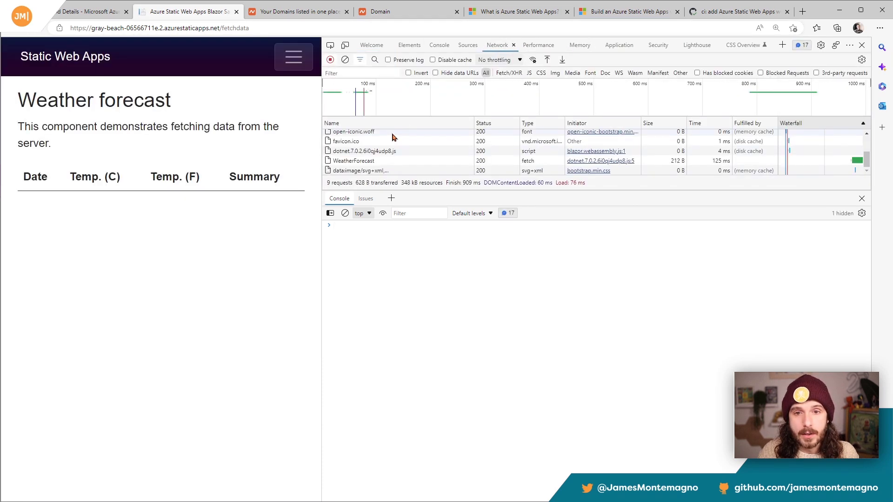
{"action": "left_click", "coordinate": [375, 161]}
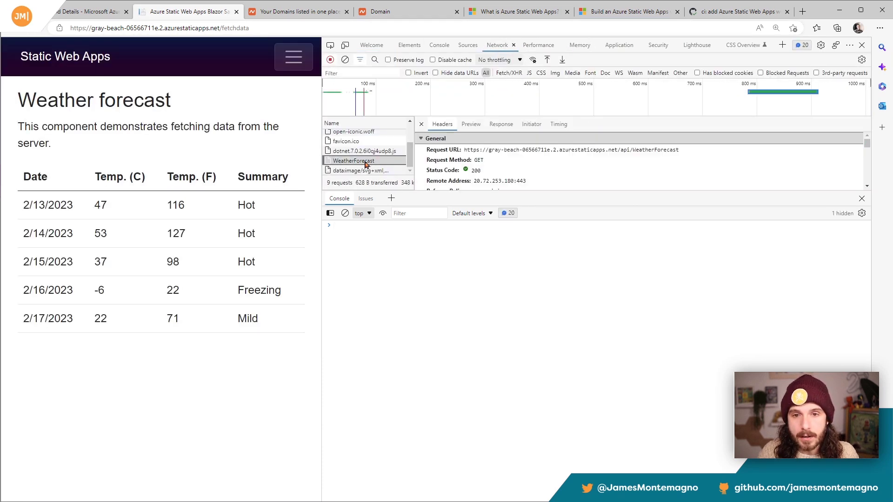
{"action": "left_click_drag", "start_coordinate": [481, 150], "coordinate": [592, 154]}
{"action": "left_click", "coordinate": [622, 154]}
{"action": "left_click_drag", "start_coordinate": [685, 150], "coordinate": [490, 153]}
{"action": "left_click", "coordinate": [489, 153]}
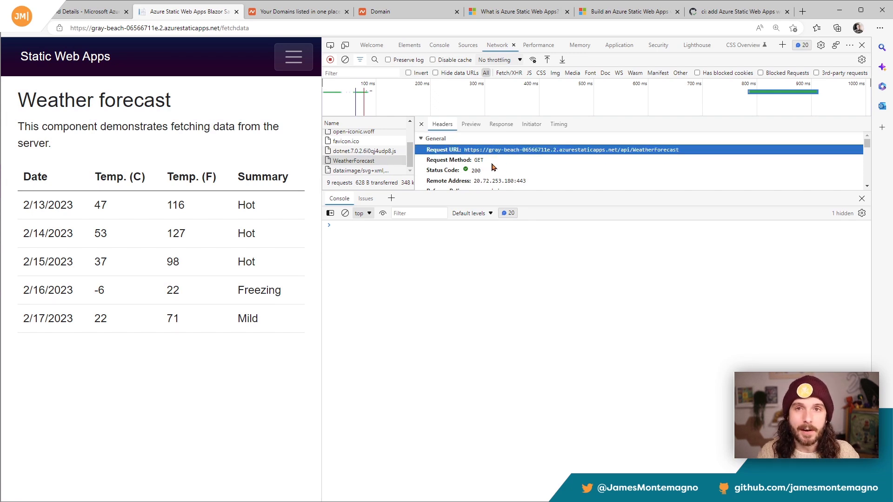
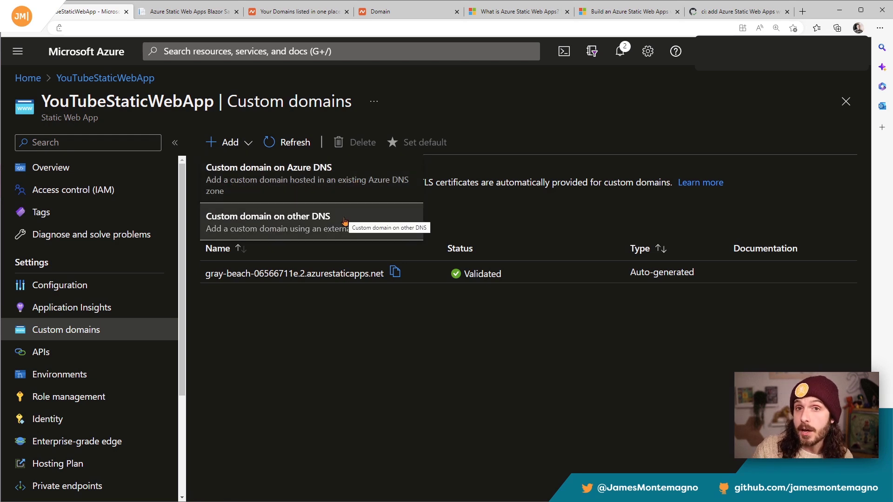
Step: Switch to Namecheap, review the name and registration dates of the mylifewithandroid.com domain, and enlarge the page
{"action": "left_click", "coordinate": [395, 16]}
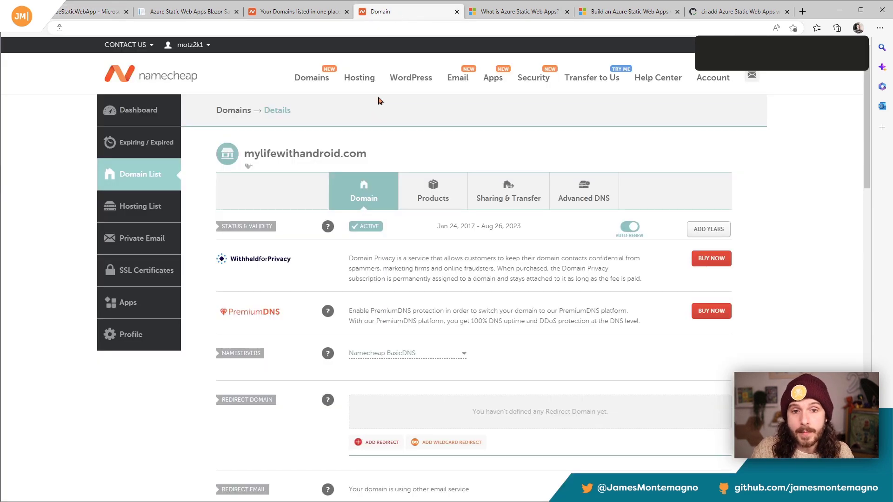
{"action": "left_click_drag", "start_coordinate": [365, 153], "coordinate": [245, 154]}
{"action": "left_click", "coordinate": [350, 149]}
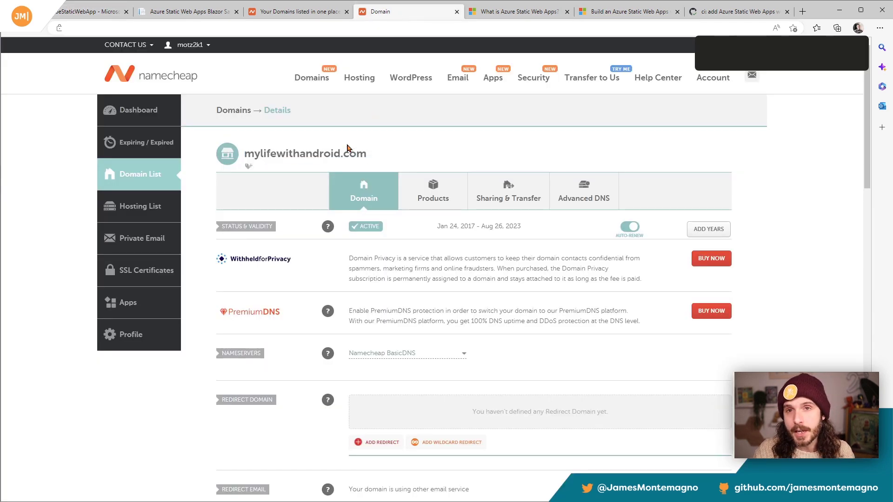
{"action": "left_click_drag", "start_coordinate": [429, 225], "coordinate": [479, 228]}
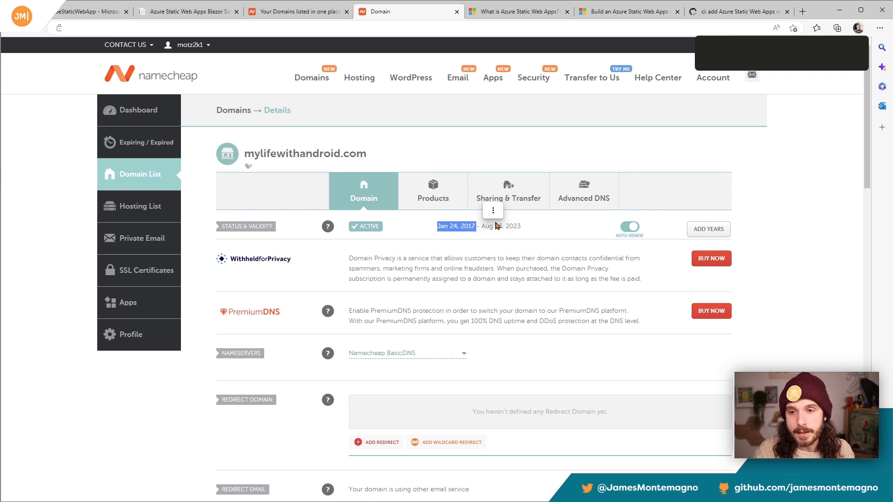
{"action": "left_click", "coordinate": [763, 169]}
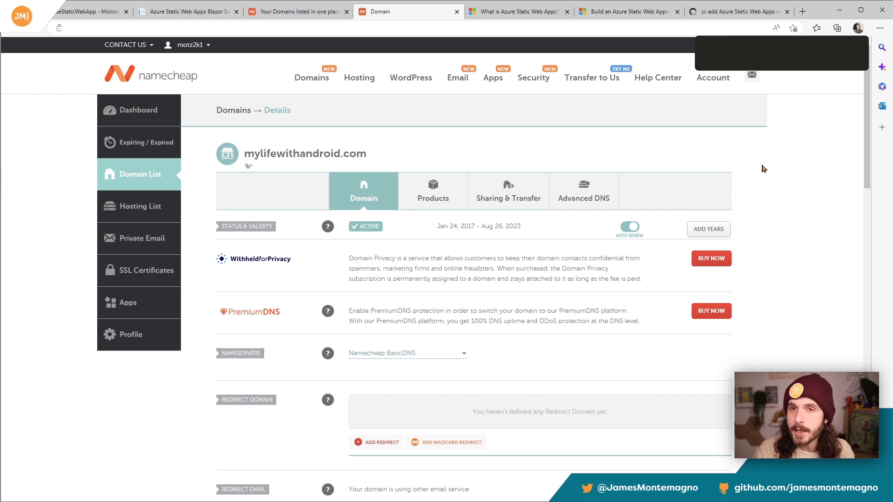
{"action": "key", "text": "ctrl+plus"}
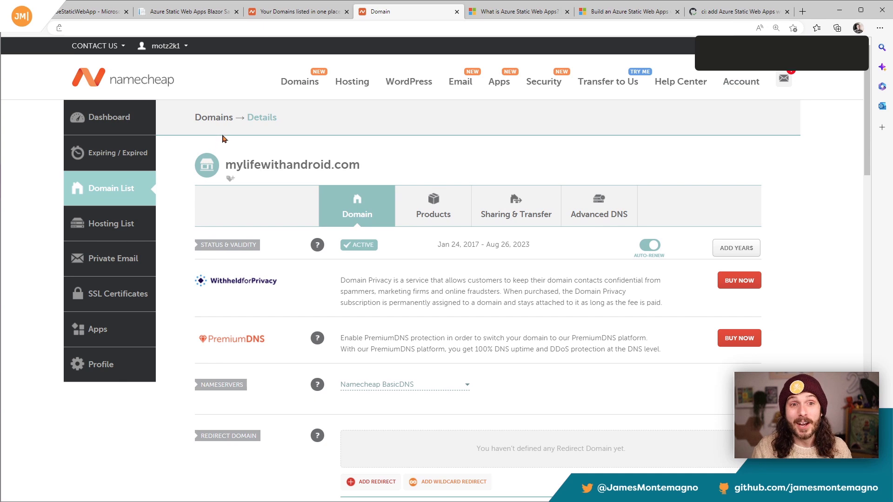
{"action": "left_click_drag", "start_coordinate": [368, 173], "coordinate": [230, 165]}
{"action": "key", "text": "ctrl+c"}
{"action": "left_click", "coordinate": [89, 11]}
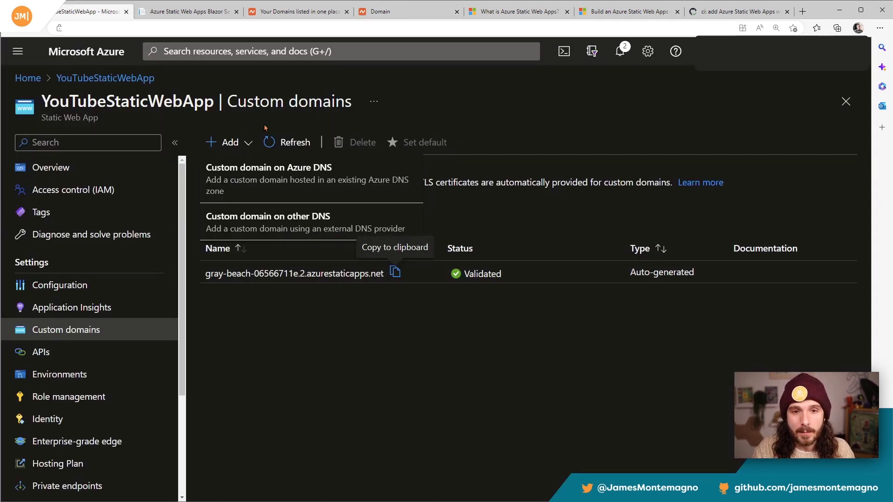
{"action": "left_click", "coordinate": [297, 228]}
{"action": "left_click", "coordinate": [691, 213]}
{"action": "type", "text": "www."}
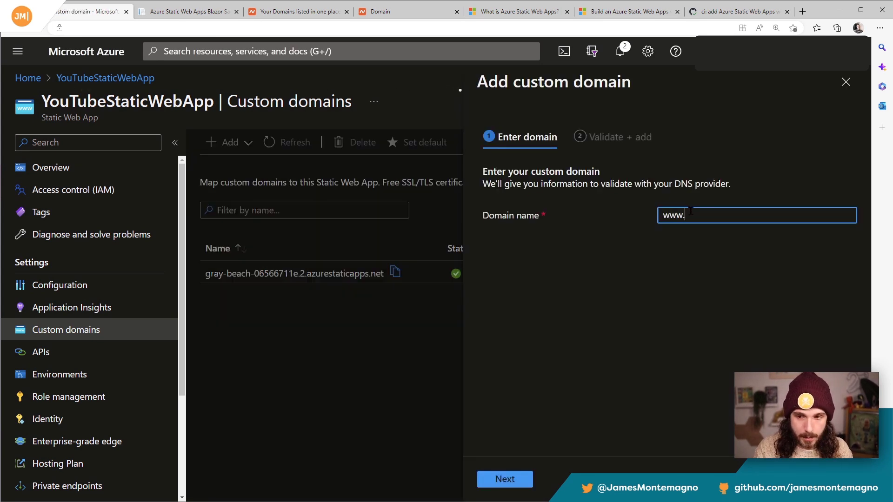
{"action": "key", "text": "ctrl+v"}
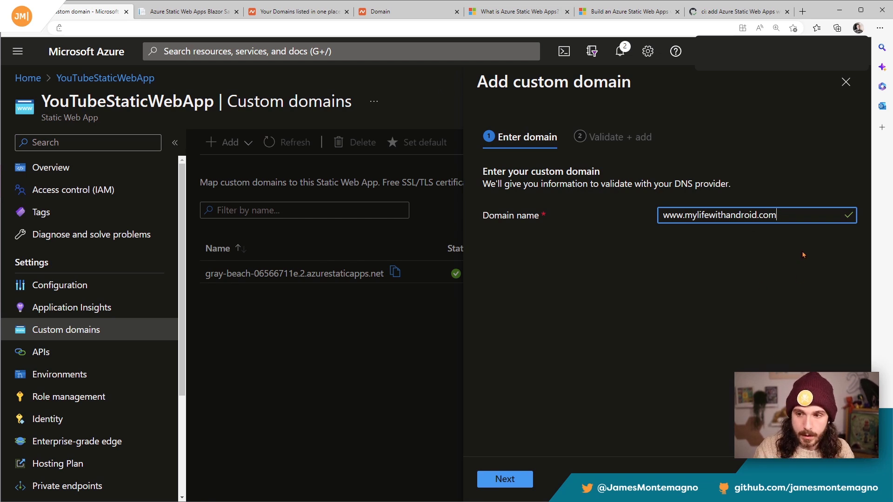
{"action": "left_click", "coordinate": [500, 479]}
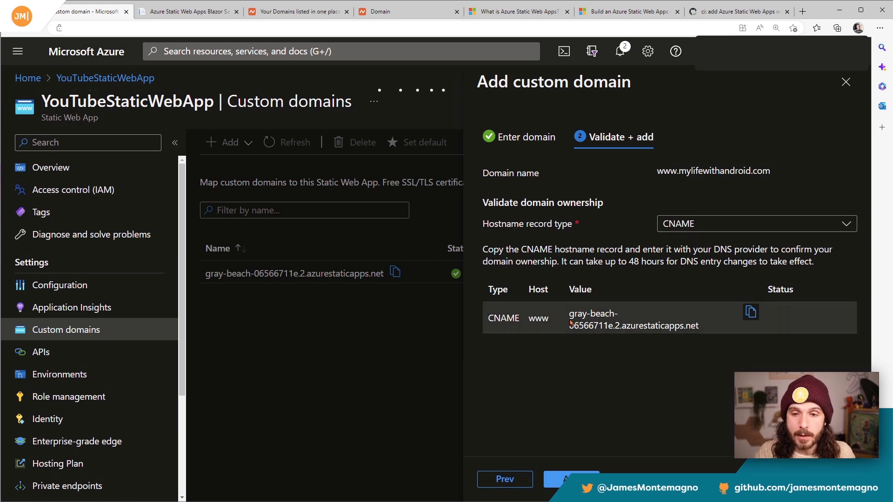
Step: Copy the CNAME value from Azure and open the Advanced DNS settings of mylifewithandroid.com in Namecheap
{"action": "left_click", "coordinate": [749, 313]}
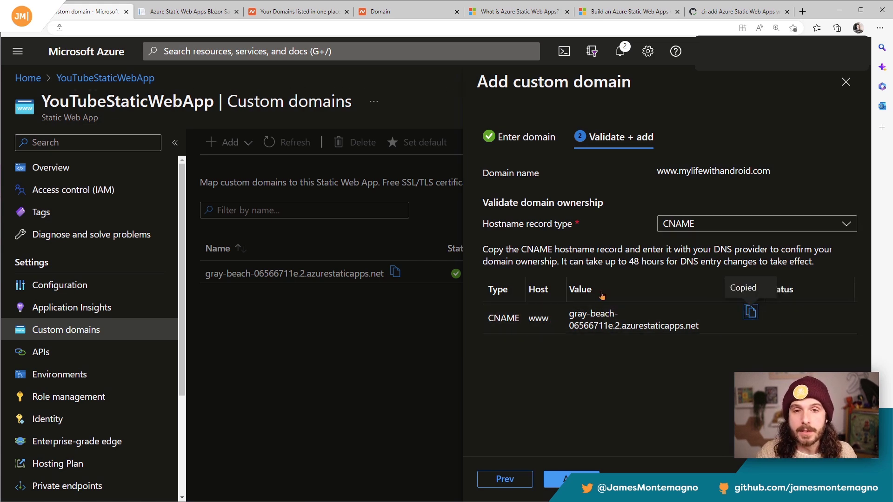
{"action": "left_click", "coordinate": [390, 11]}
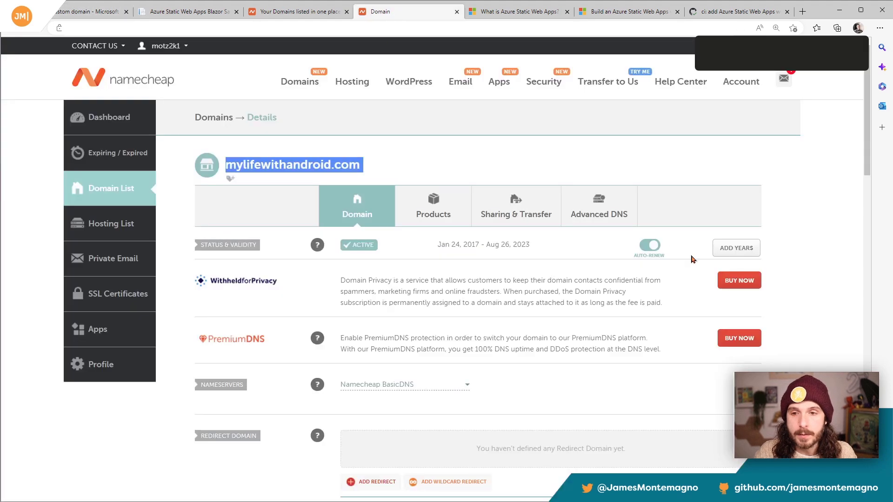
{"action": "left_click", "coordinate": [608, 216]}
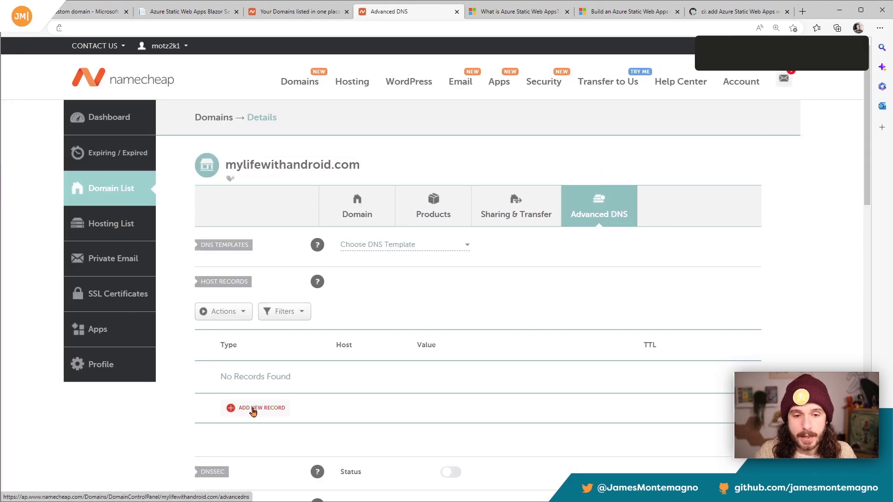
Step: Add and save a CNAME host record with host www and value gray-beach-06566711e.2.azurestaticapps.net
{"action": "left_click", "coordinate": [253, 409]}
{"action": "scroll", "coordinate": [274, 219], "scroll_direction": "down", "scroll_amount": 2}
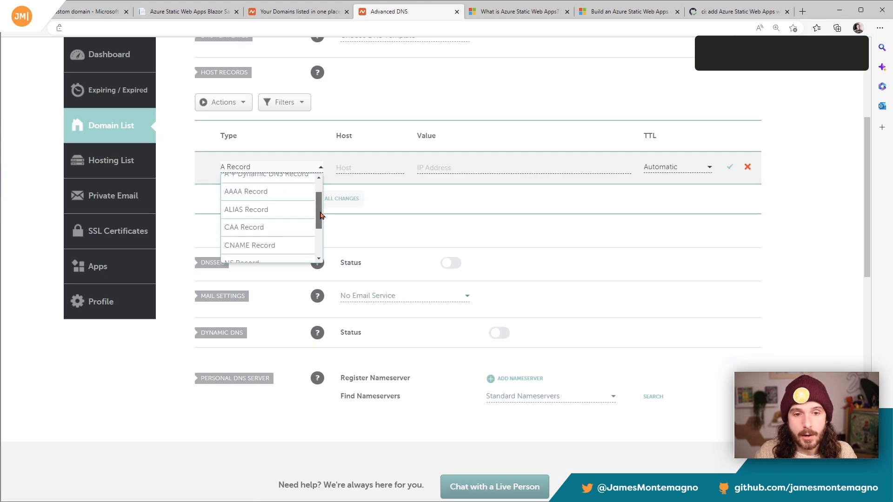
{"action": "left_click", "coordinate": [276, 214]}
{"action": "left_click", "coordinate": [351, 168]}
{"action": "type", "text": "www"}
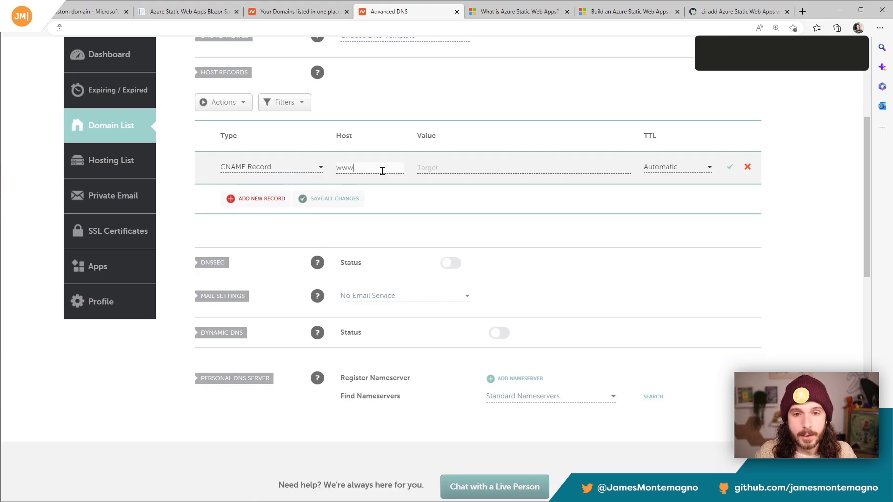
{"action": "left_click", "coordinate": [445, 169]}
{"action": "key", "text": "ctrl+v"}
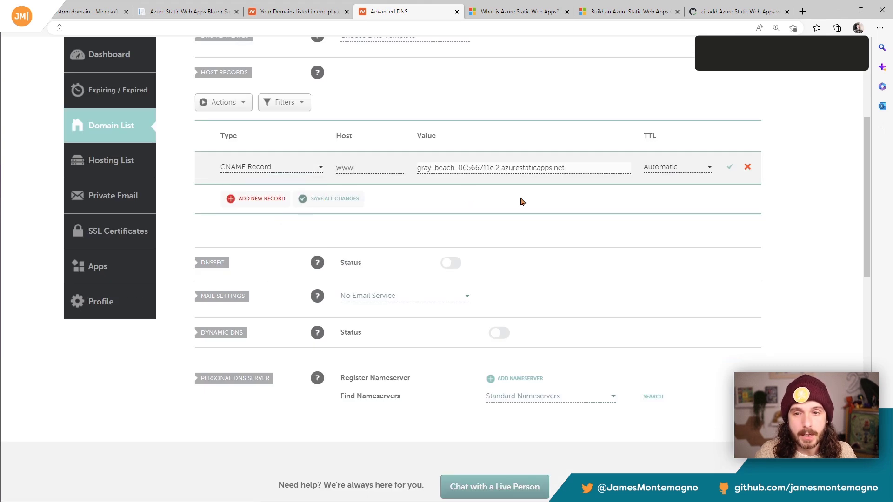
{"action": "left_click", "coordinate": [730, 168]}
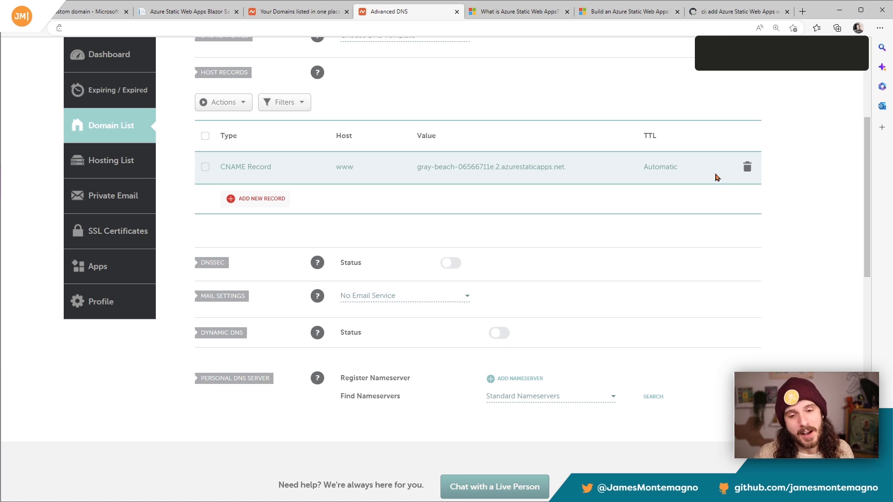
{"action": "left_click", "coordinate": [69, 12]}
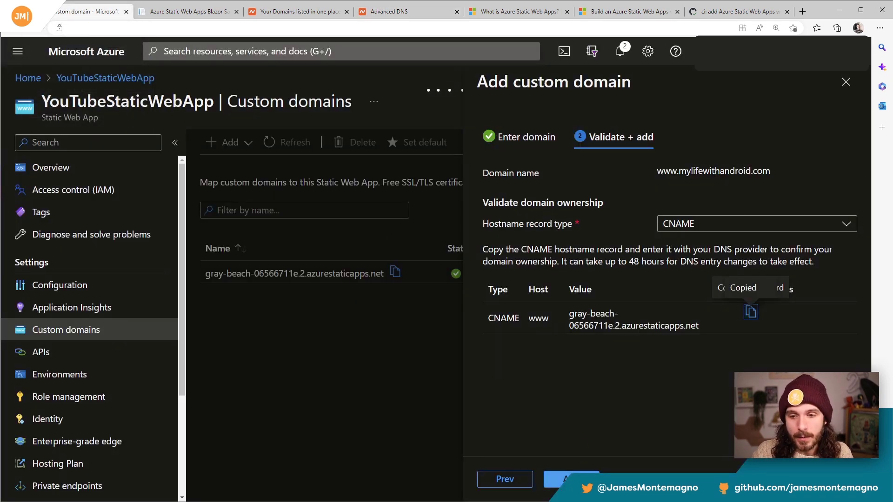
{"action": "left_click", "coordinate": [570, 479]}
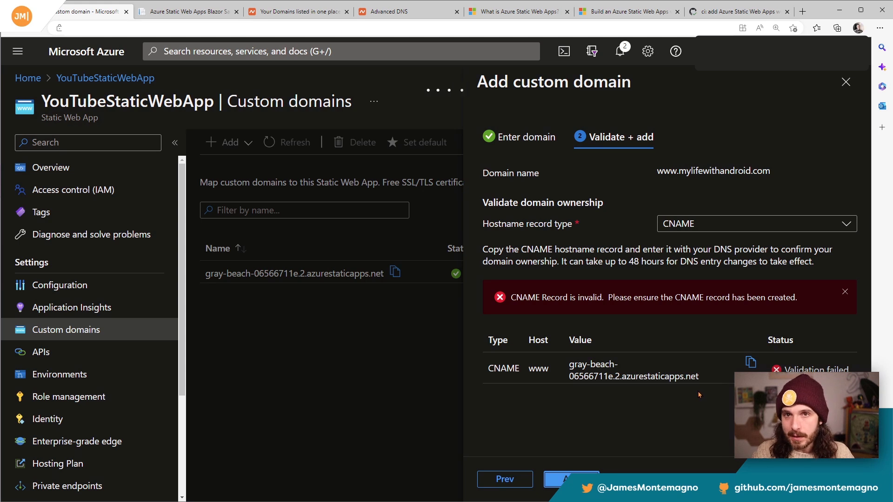
{"action": "left_click", "coordinate": [573, 479]}
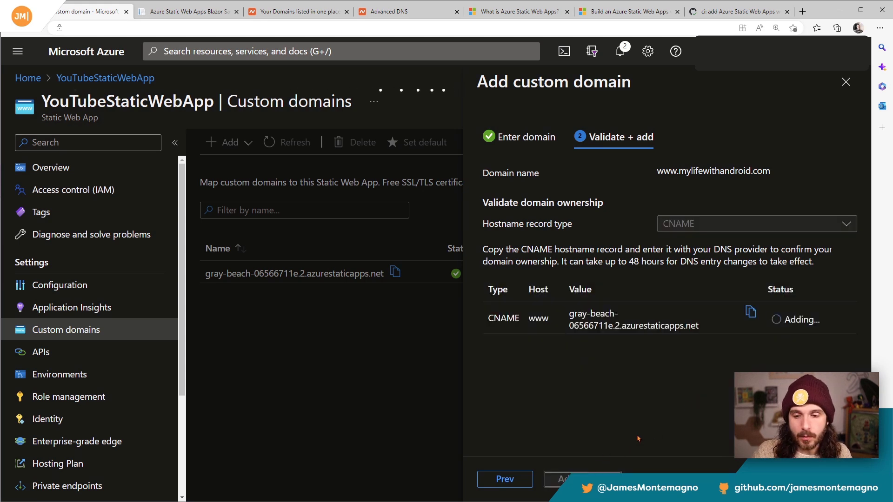
{"action": "left_click", "coordinate": [573, 479]}
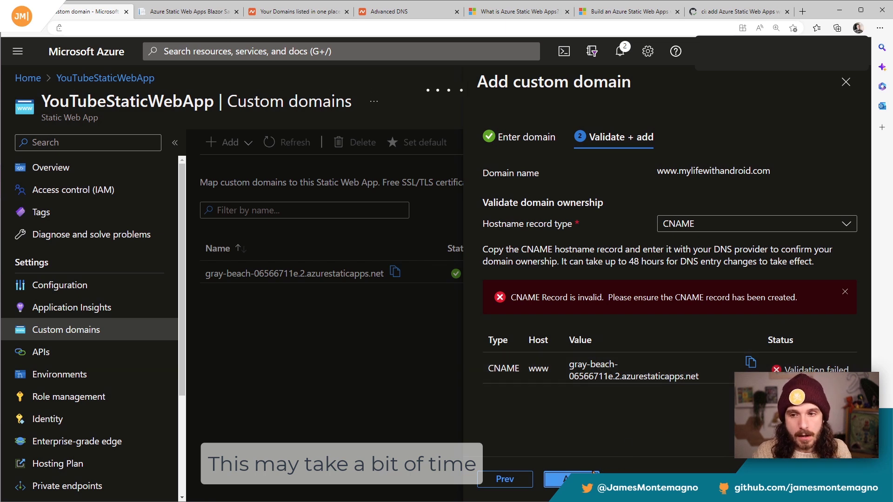
{"action": "left_click", "coordinate": [573, 479]}
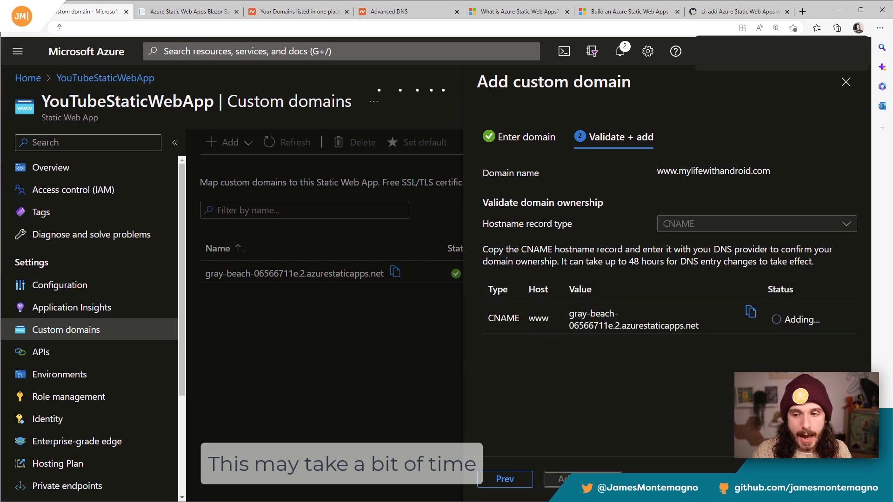
{"action": "left_click", "coordinate": [573, 479]}
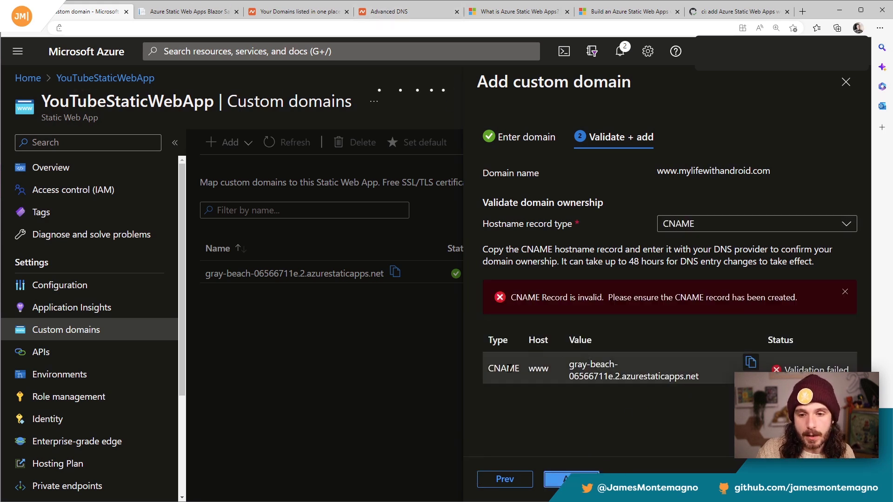
Step: Recheck the saved CNAME record in Namecheap, then add the validated custom domain in Azure and close the form
{"action": "left_click", "coordinate": [400, 13]}
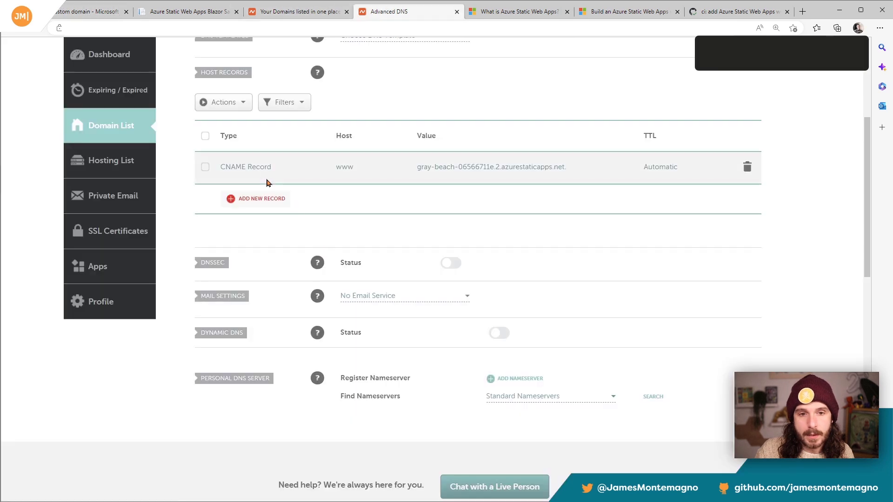
{"action": "left_click", "coordinate": [80, 13]}
{"action": "left_click", "coordinate": [565, 479]}
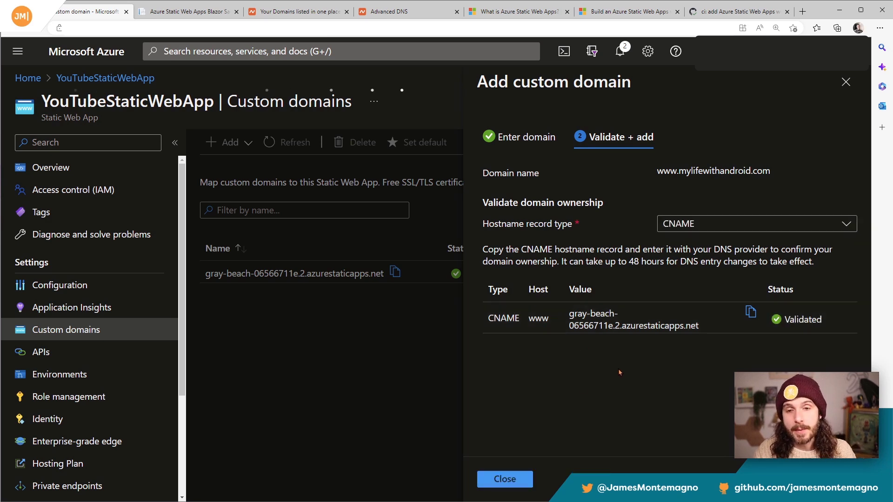
{"action": "left_click", "coordinate": [505, 478]}
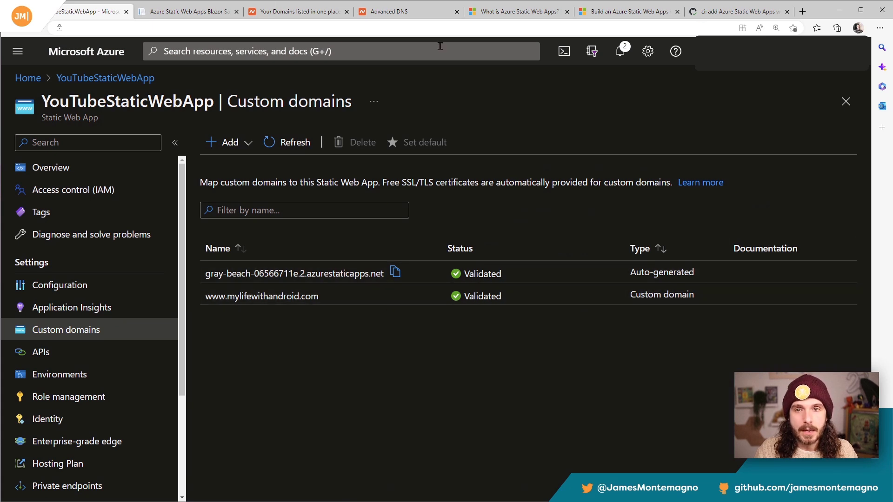
{"action": "left_click_drag", "start_coordinate": [372, 296], "coordinate": [205, 298]}
{"action": "left_click", "coordinate": [803, 11]}
{"action": "key", "text": "ctrl+v"}
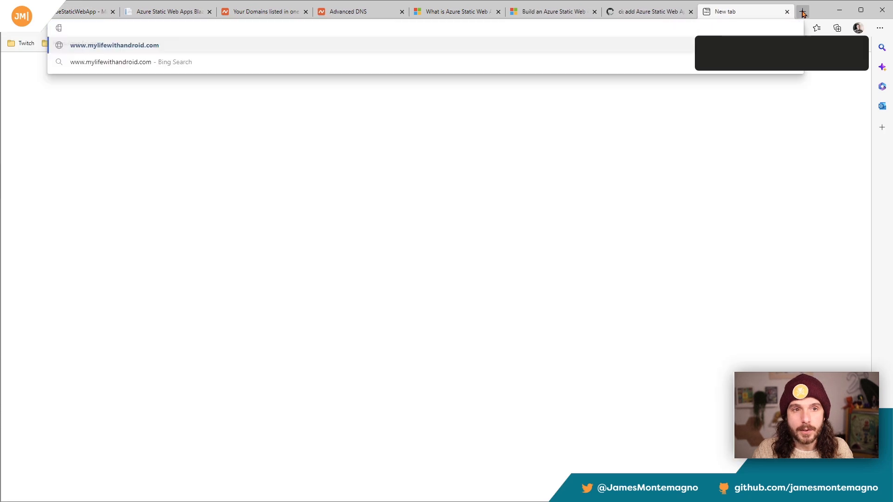
{"action": "key", "text": "Return"}
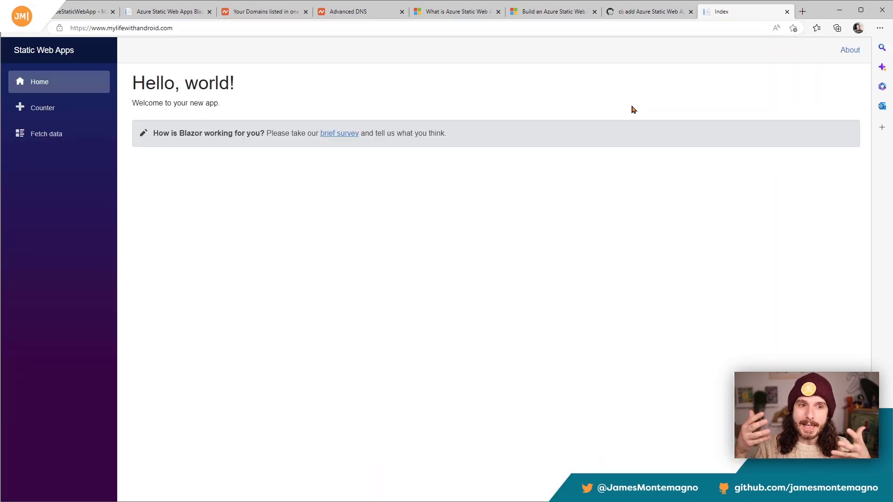
{"action": "left_click", "coordinate": [197, 28]}
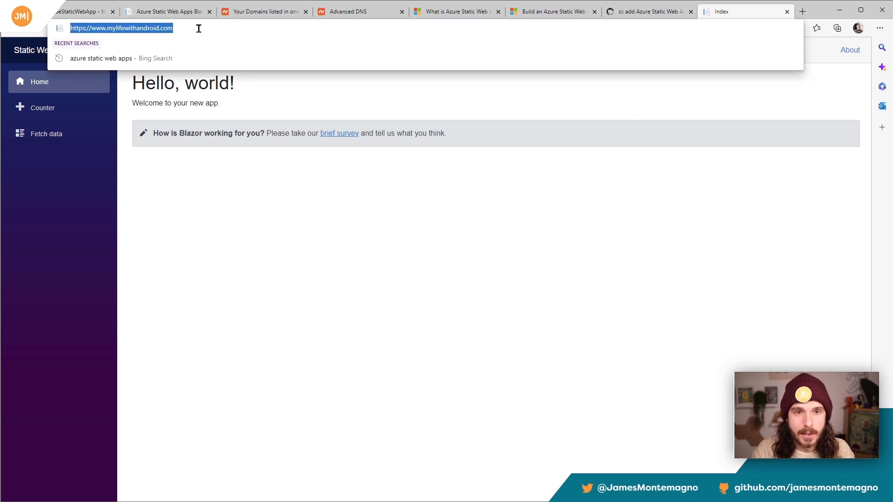
{"action": "left_click", "coordinate": [198, 28]}
{"action": "type", "text": "/api/"}
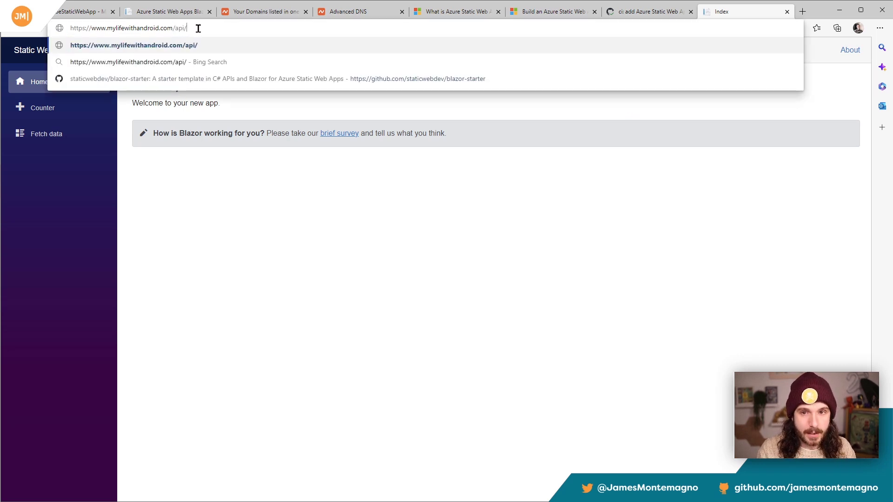
{"action": "type", "text": "Weather"}
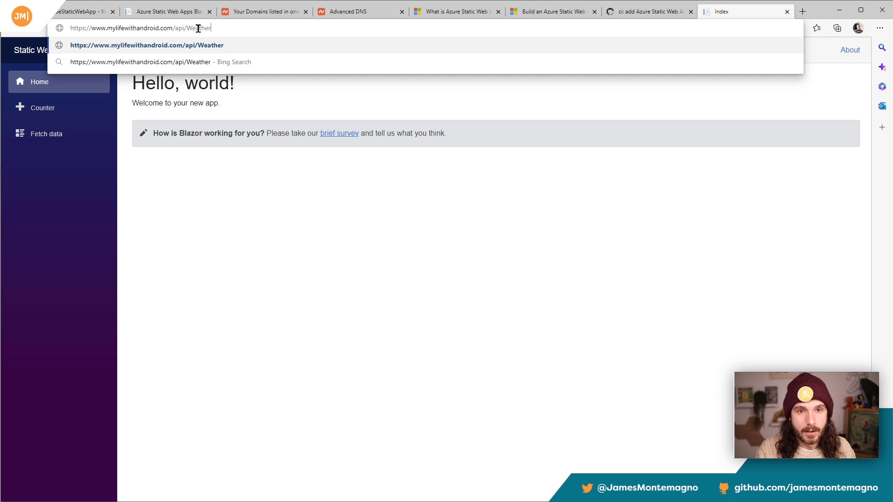
{"action": "type", "text": "Forecast"}
{"action": "key", "text": "Return"}
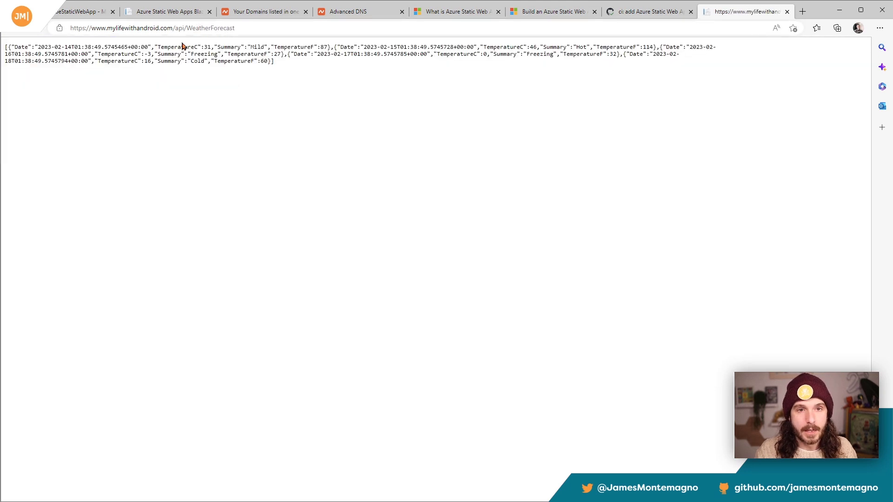
{"action": "key", "text": "ctrl+plus"}
{"action": "key", "text": "ctrl+plus"}
{"action": "key", "text": "ctrl+plus"}
{"action": "key", "text": "ctrl+plus"}
{"action": "key", "text": "ctrl+plus"}
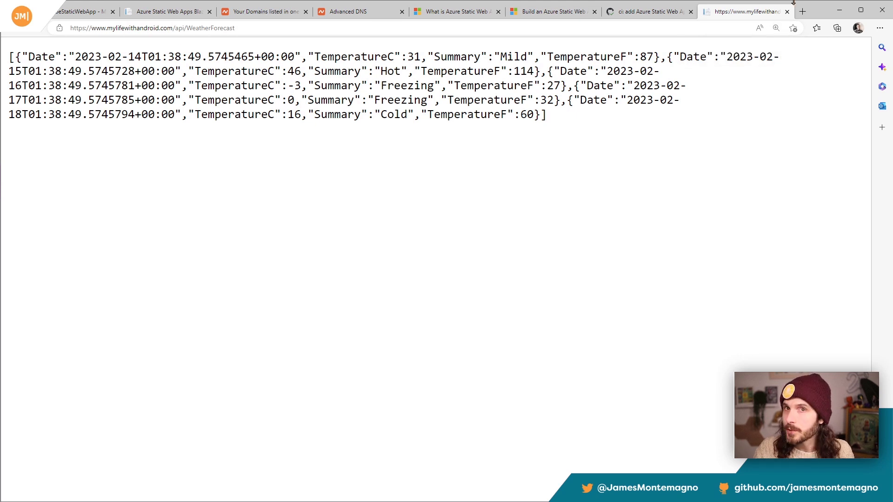
Step: Try requesting the WeatherForecast address without its www prefix, and return to the app's custom domains in Azure
{"action": "double_click", "coordinate": [98, 28]}
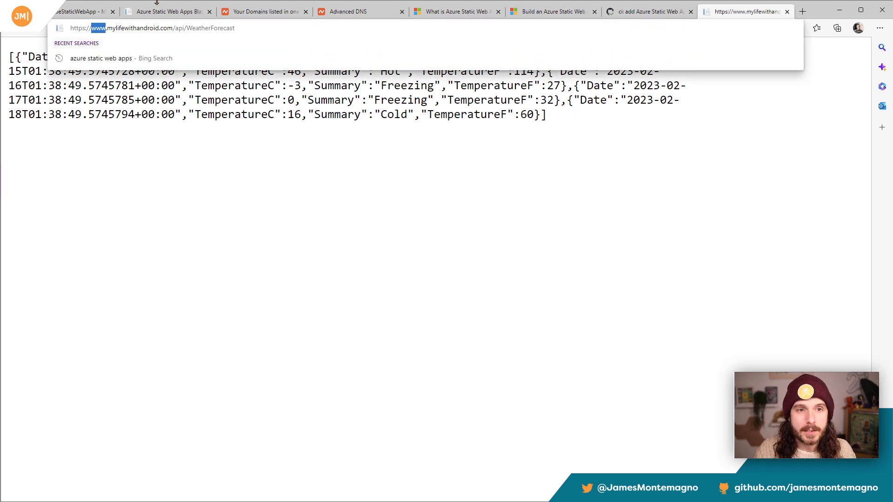
{"action": "key", "text": "Delete"}
{"action": "key", "text": "Delete"}
{"action": "key", "text": "Return"}
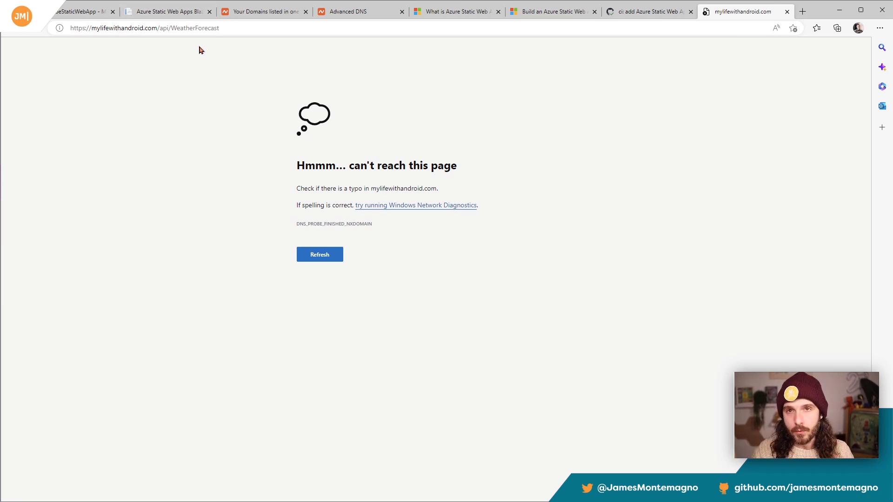
{"action": "left_click", "coordinate": [75, 13]}
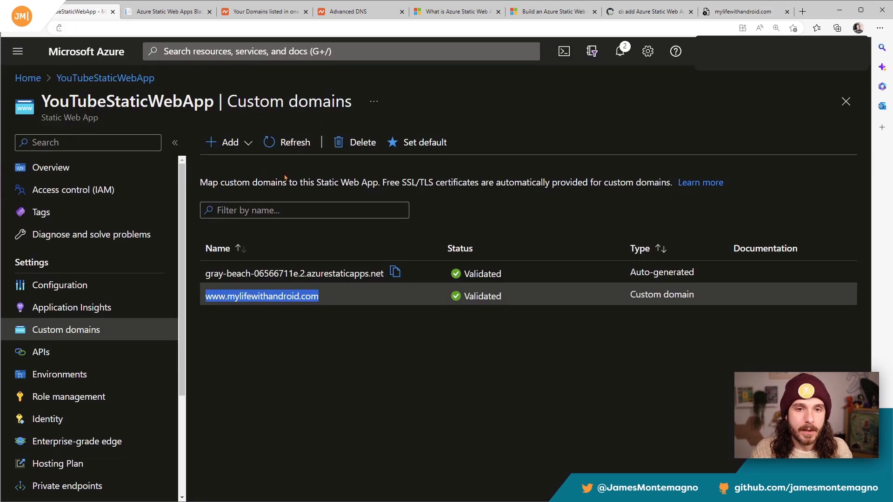
Step: Start adding mylifewithandroid.com, copied without its www prefix, as a custom domain on other DNS and generate its TXT validation code
{"action": "left_click_drag", "start_coordinate": [324, 298], "coordinate": [228, 296]}
{"action": "key", "text": "ctrl+c"}
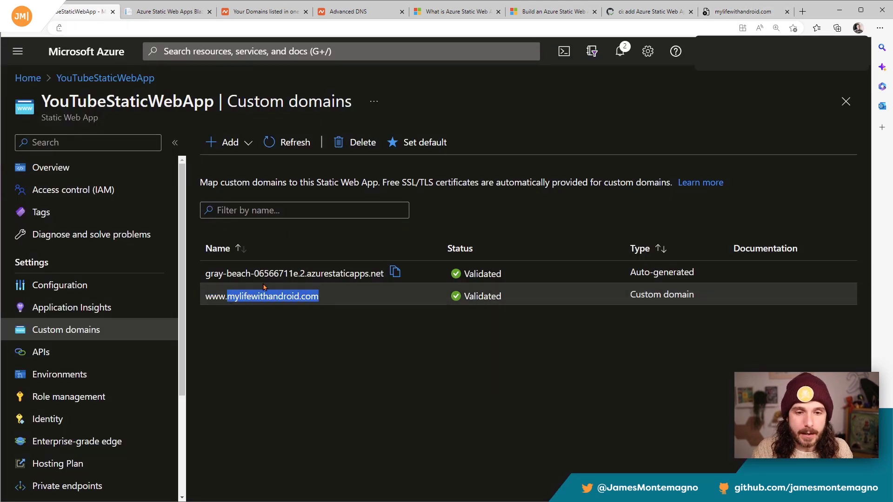
{"action": "left_click", "coordinate": [231, 142]}
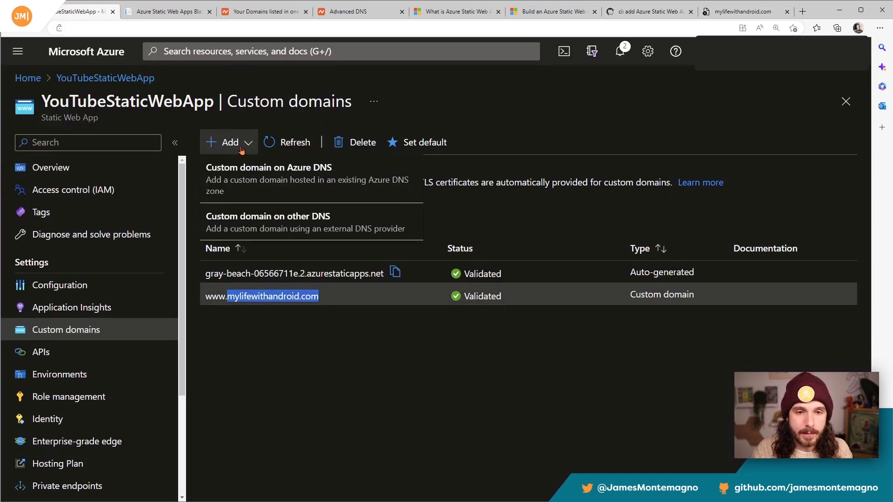
{"action": "left_click", "coordinate": [259, 225]}
{"action": "left_click", "coordinate": [688, 215]}
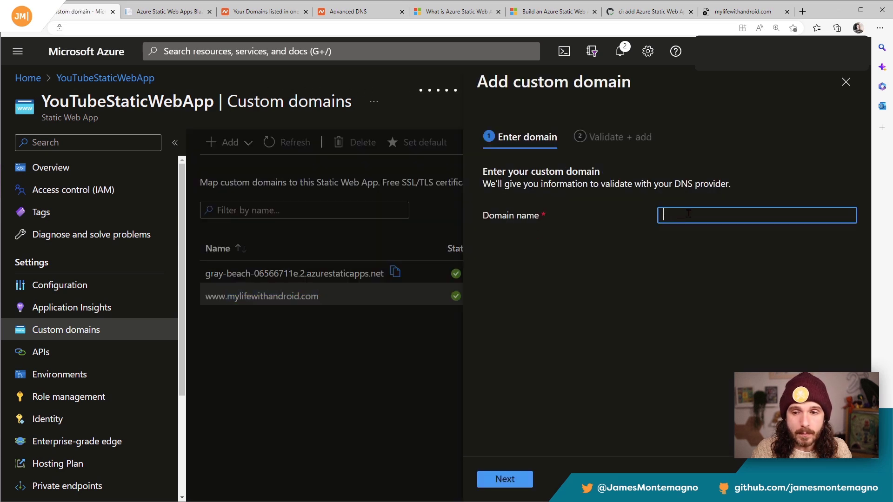
{"action": "key", "text": "ctrl+v"}
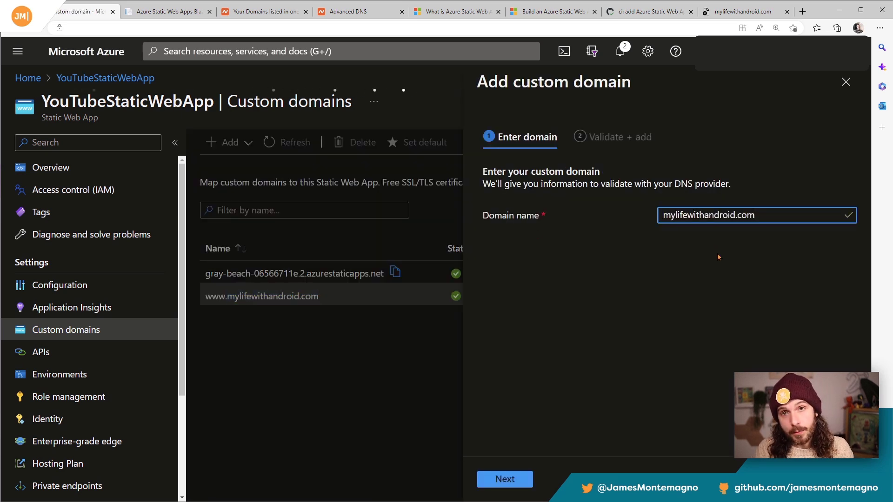
{"action": "left_click", "coordinate": [524, 485]}
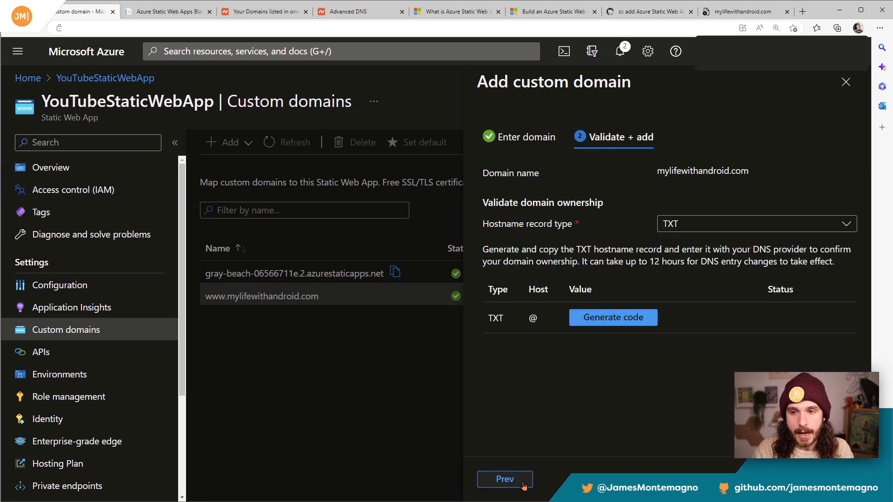
{"action": "left_click", "coordinate": [613, 318]}
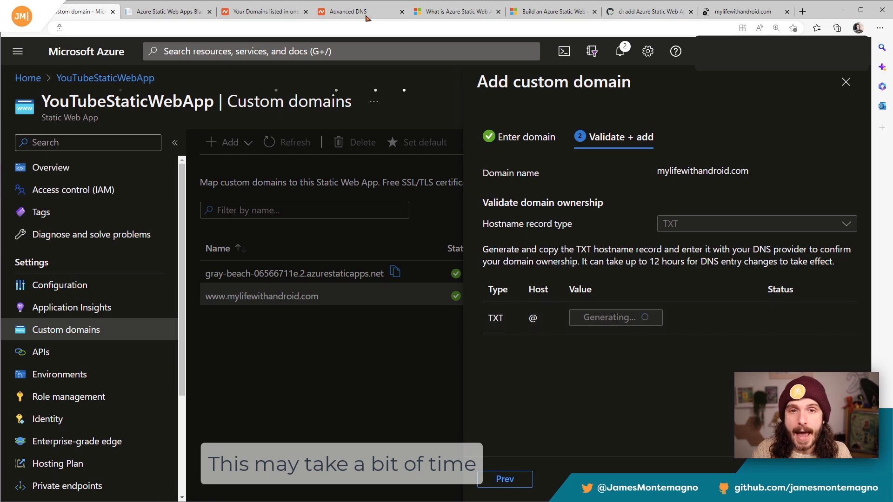
Step: Switch to Namecheap's Advanced DNS page and start a new TXT record with @ as its host
{"action": "left_click", "coordinate": [365, 14]}
{"action": "left_click", "coordinate": [250, 205]}
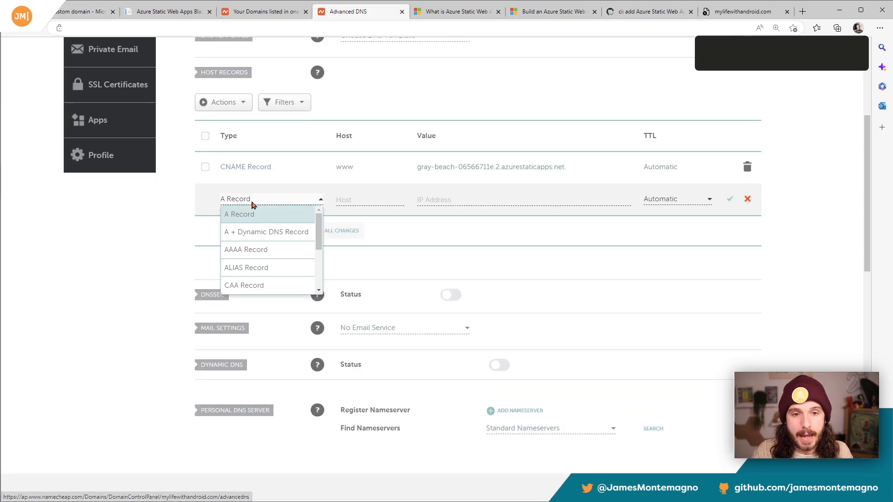
{"action": "scroll", "coordinate": [298, 242], "scroll_direction": "down", "scroll_amount": 3}
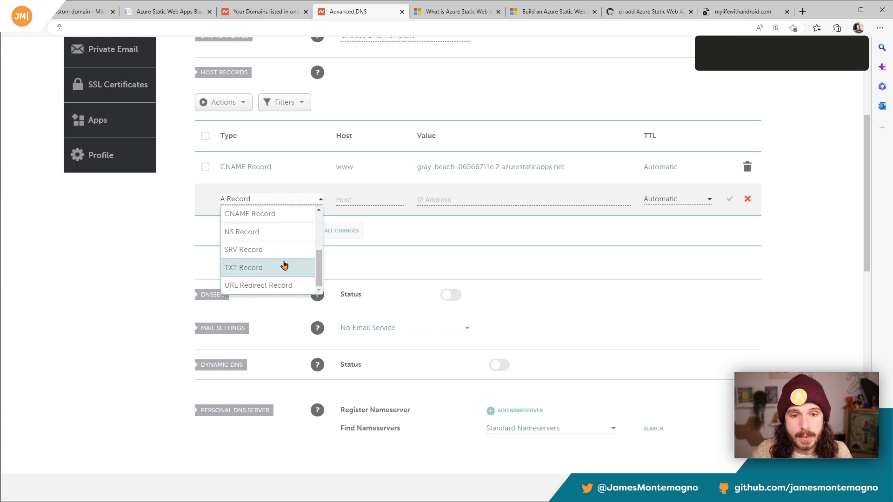
{"action": "left_click", "coordinate": [285, 265]}
{"action": "left_click", "coordinate": [351, 199]}
{"action": "type", "text": "@"}
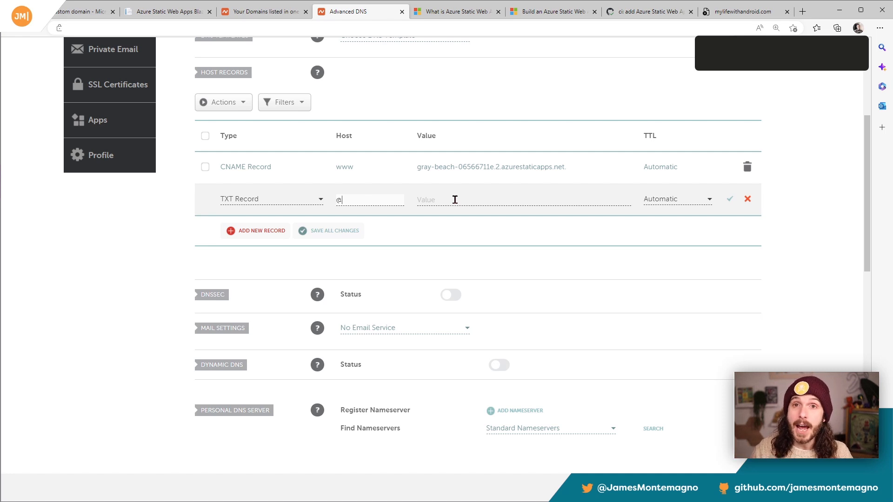
Step: Copy the generated validation code from Azure, paste it as the TXT record's value in Namecheap, and save the record
{"action": "left_click", "coordinate": [68, 12]}
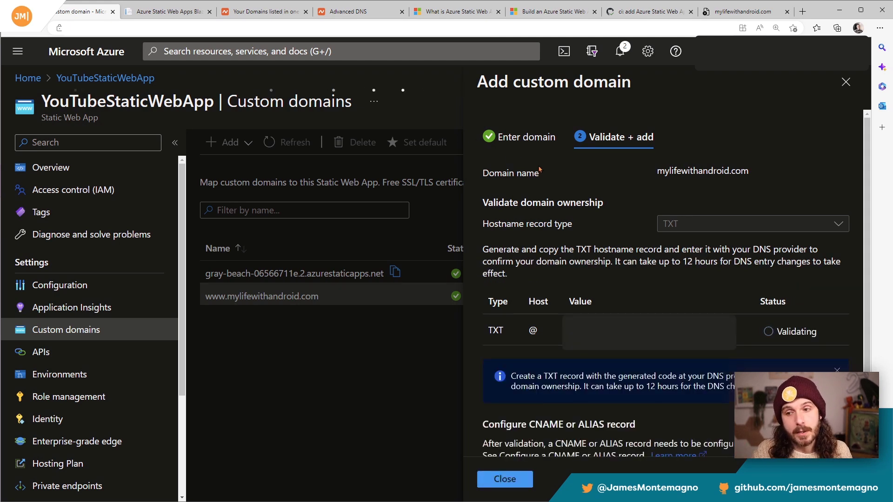
{"action": "left_click", "coordinate": [650, 330]}
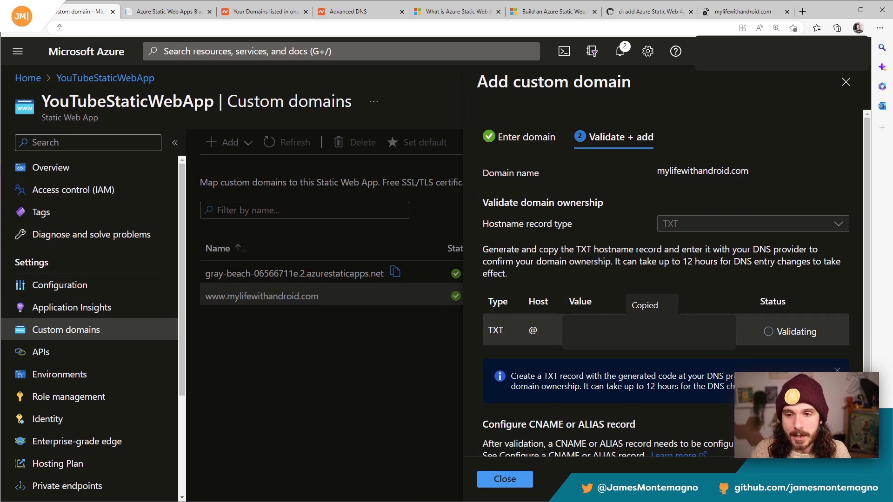
{"action": "left_click", "coordinate": [349, 11]}
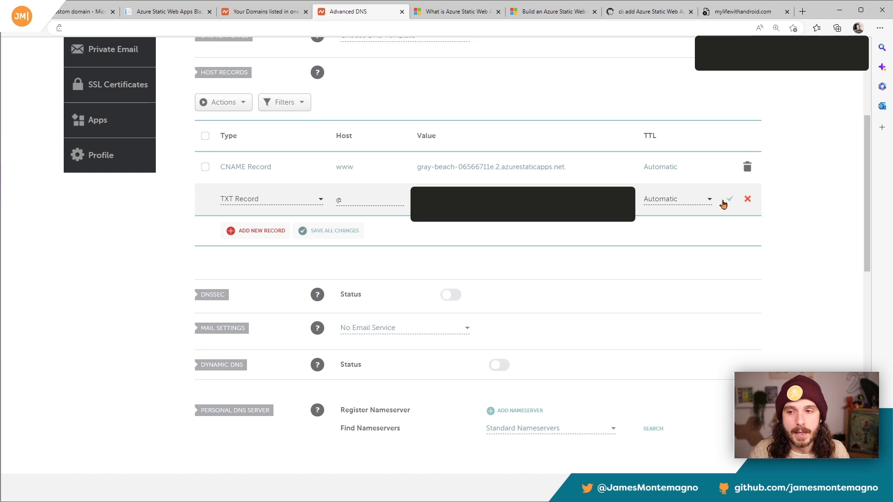
{"action": "left_click", "coordinate": [729, 200]}
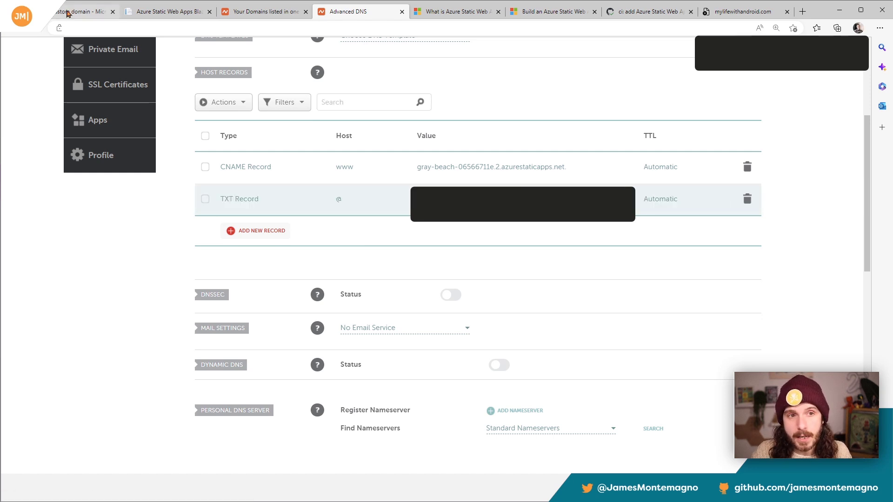
Step: Recheck the domain validation in Azure, then follow its documentation link to the external-provider guide for setting up an apex domain
{"action": "left_click", "coordinate": [81, 11]}
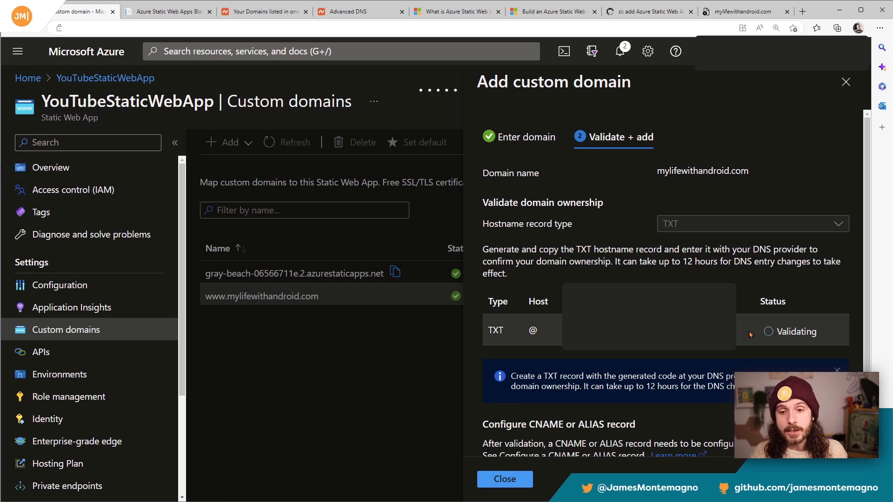
{"action": "scroll", "coordinate": [753, 386], "scroll_direction": "down", "scroll_amount": 1}
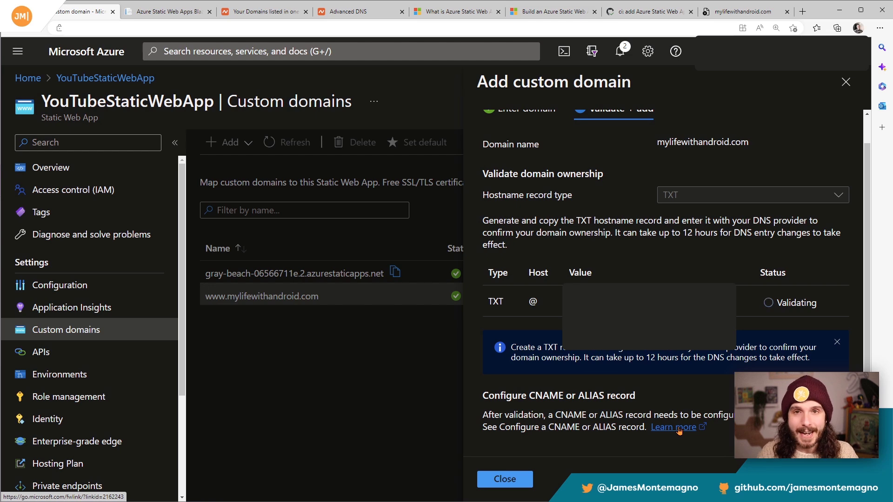
{"action": "left_click", "coordinate": [679, 430]}
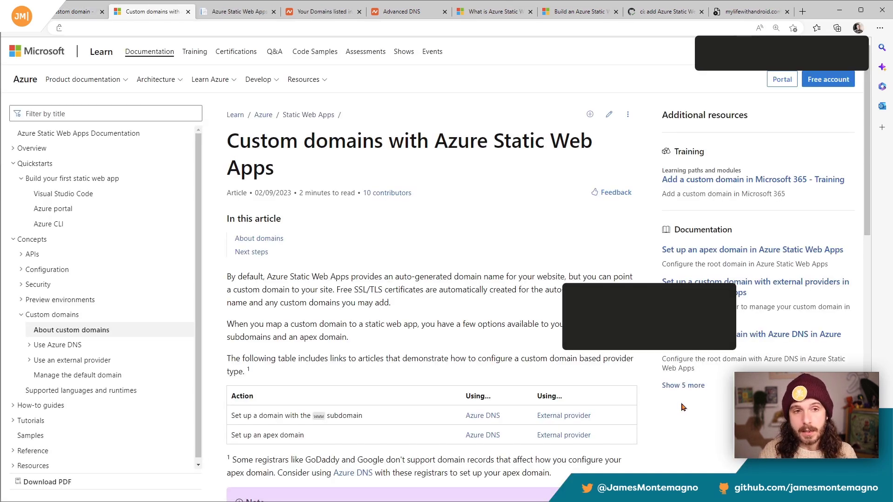
{"action": "scroll", "coordinate": [474, 342], "scroll_direction": "down", "scroll_amount": 3}
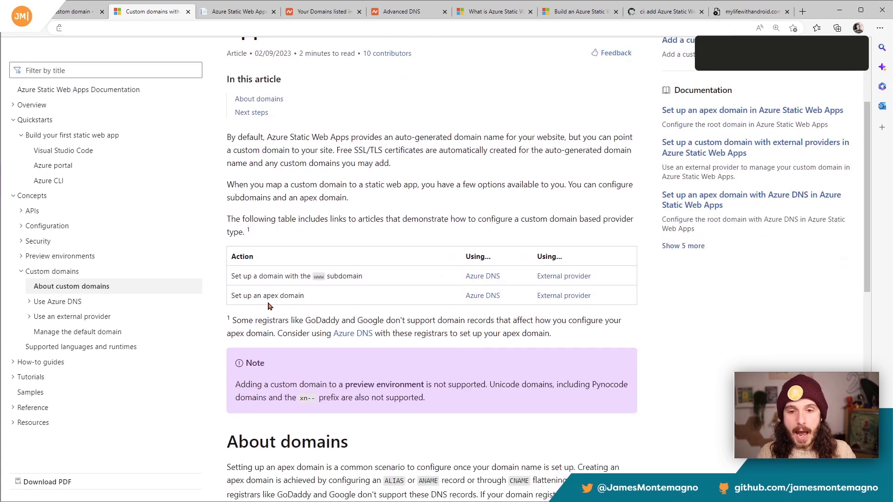
{"action": "left_click_drag", "start_coordinate": [240, 296], "coordinate": [307, 300]}
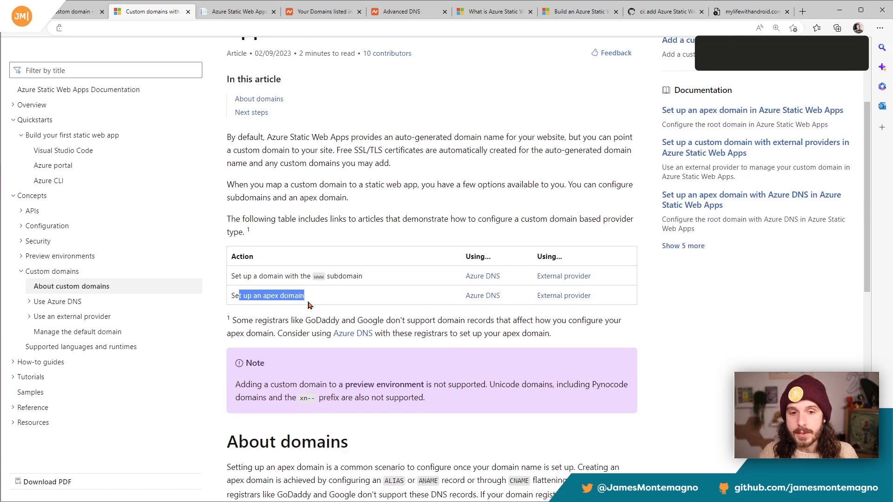
{"action": "left_click", "coordinate": [578, 299]}
Step: Read the apex domain guide's ownership validation steps and the type, host, value and TTL required for the ALIAS record
{"action": "scroll", "coordinate": [564, 314], "scroll_direction": "down", "scroll_amount": 5}
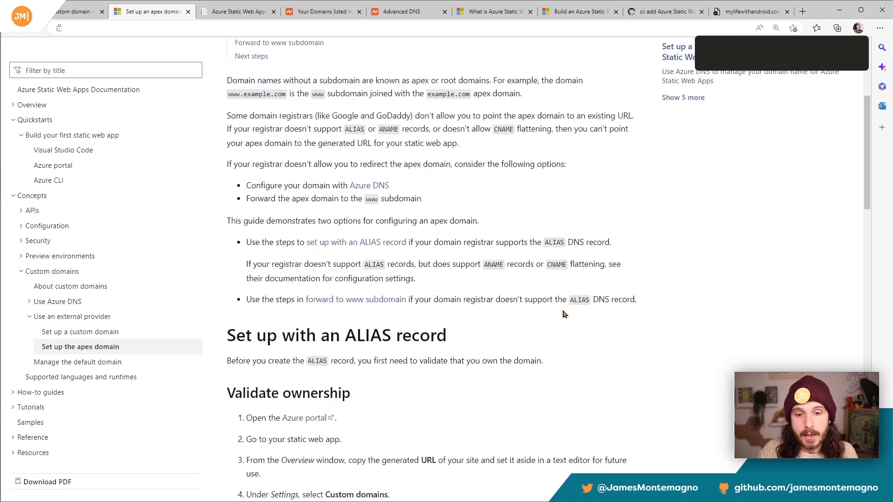
{"action": "scroll", "coordinate": [535, 321], "scroll_direction": "down", "scroll_amount": 5}
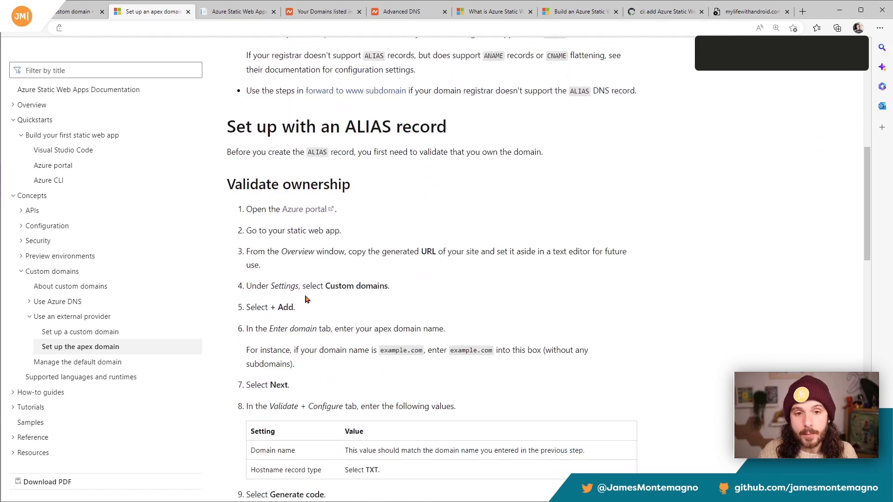
{"action": "scroll", "coordinate": [314, 260], "scroll_direction": "down", "scroll_amount": 3}
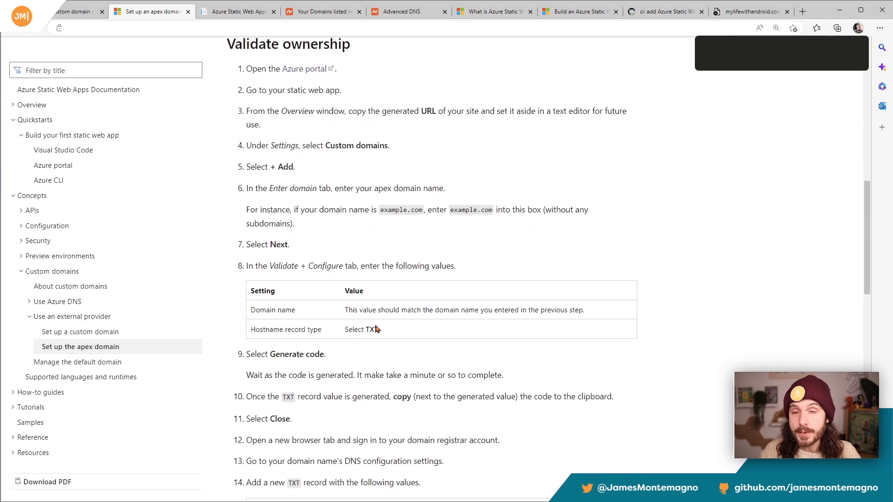
{"action": "scroll", "coordinate": [376, 329], "scroll_direction": "down", "scroll_amount": 5}
{"action": "scroll", "coordinate": [377, 329], "scroll_direction": "down", "scroll_amount": 4}
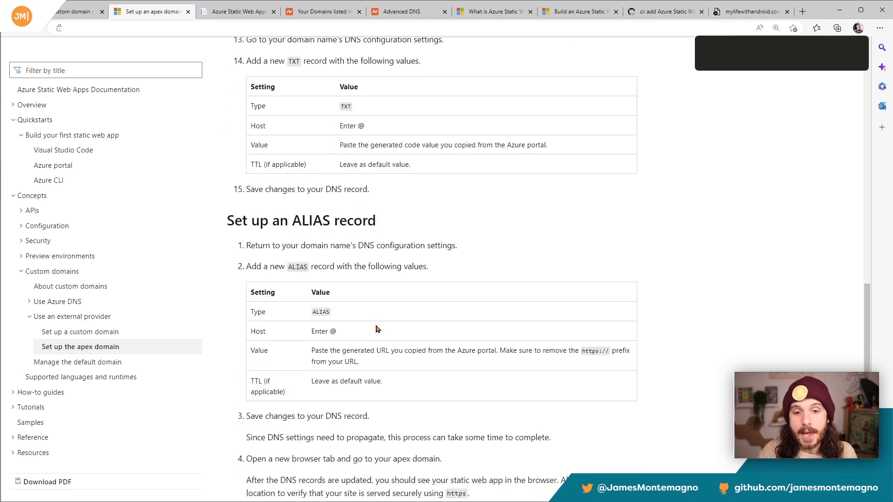
{"action": "scroll", "coordinate": [377, 329], "scroll_direction": "down", "scroll_amount": 3}
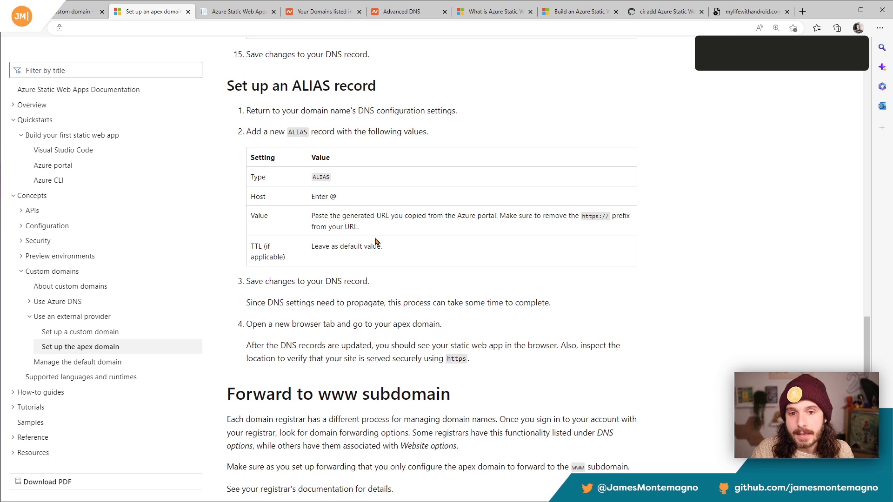
{"action": "left_click_drag", "start_coordinate": [394, 246], "coordinate": [313, 248]}
{"action": "left_click", "coordinate": [357, 230]}
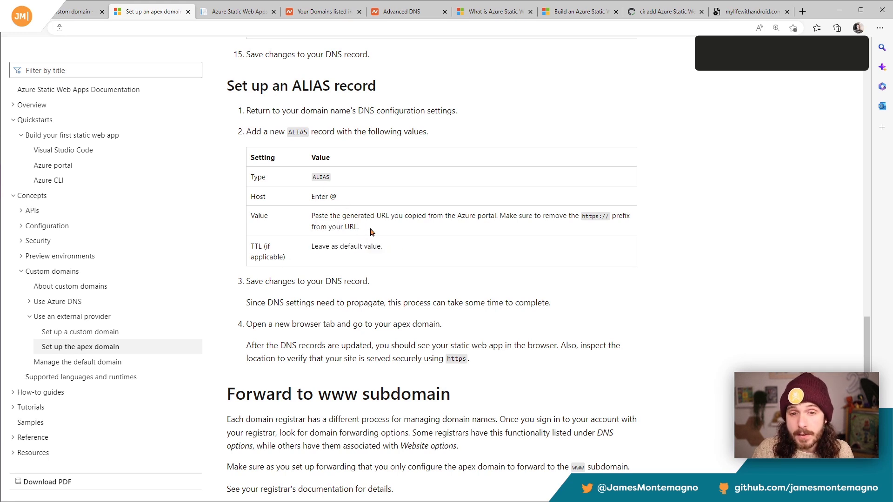
{"action": "left_click_drag", "start_coordinate": [371, 231], "coordinate": [313, 214]}
{"action": "left_click", "coordinate": [368, 221]}
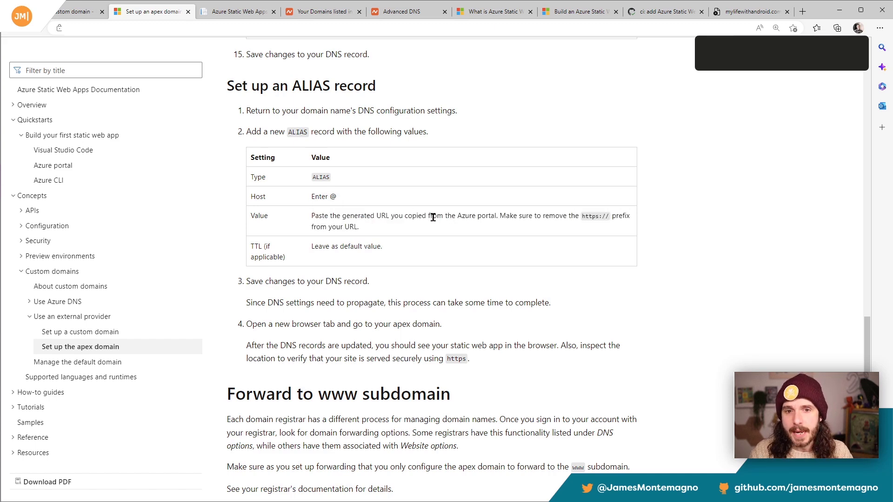
Step: Return to Azure, close the custom domain form, and copy the auto-generated azurestaticapps.net domain name
{"action": "left_click", "coordinate": [72, 14]}
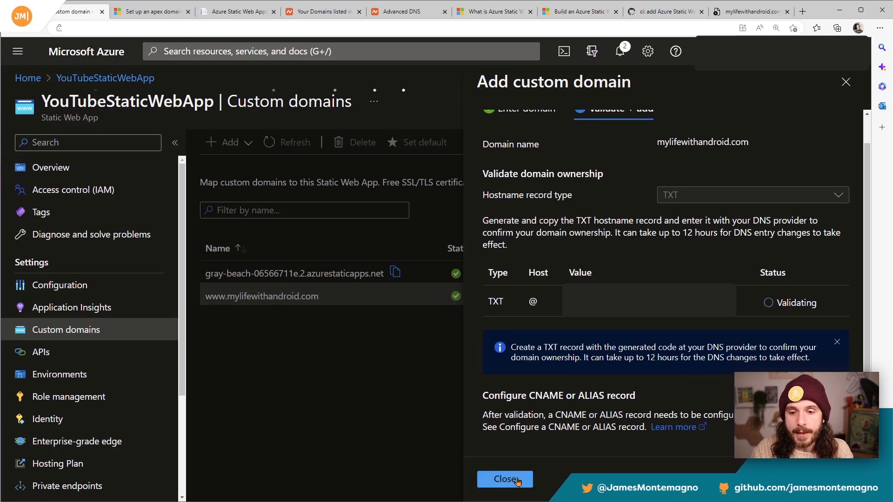
{"action": "left_click", "coordinate": [505, 479]}
{"action": "left_click", "coordinate": [394, 272]}
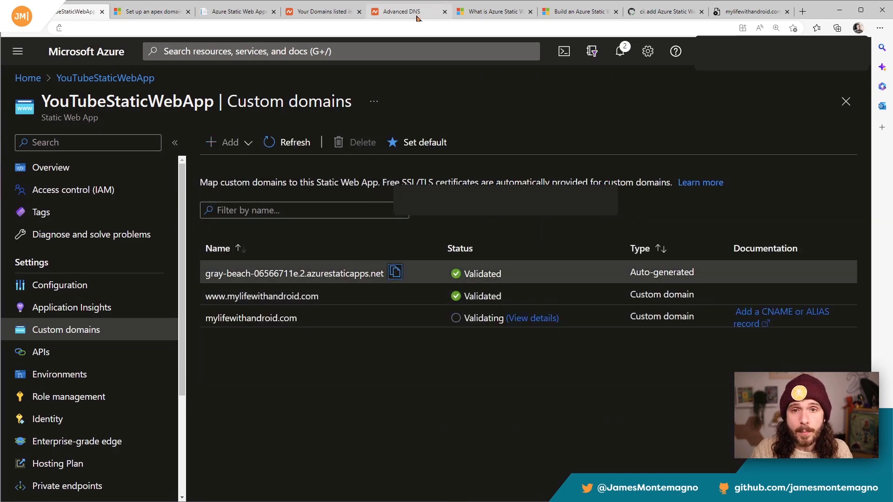
Step: Add and save an ALIAS record in Namecheap with host @ and target gray-beach-06566711e.2.azurestaticapps.net
{"action": "left_click", "coordinate": [416, 14]}
{"action": "left_click", "coordinate": [273, 233]}
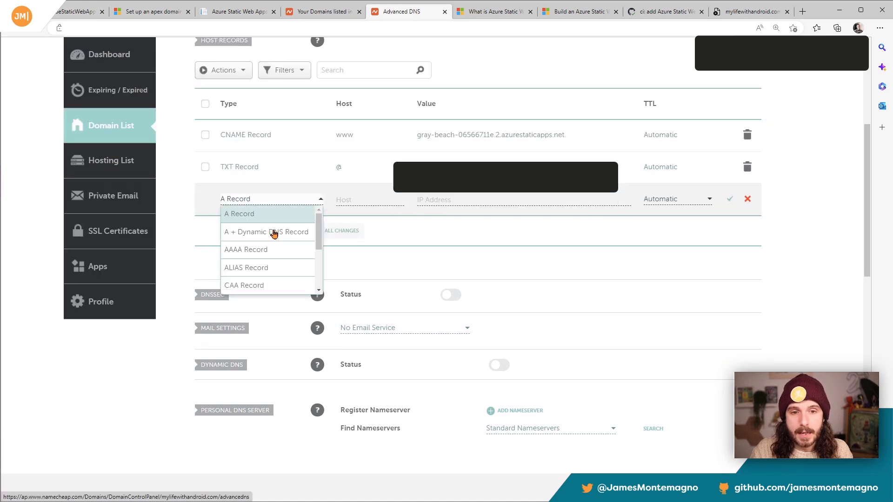
{"action": "left_click", "coordinate": [270, 268]}
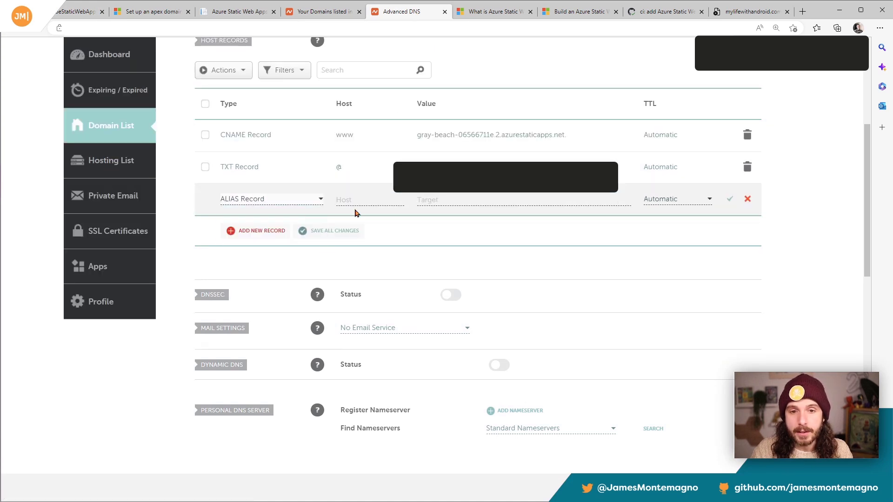
{"action": "left_click", "coordinate": [358, 199]}
{"action": "type", "text": "@"}
{"action": "left_click", "coordinate": [488, 200]}
{"action": "key", "text": "ctrl+v"}
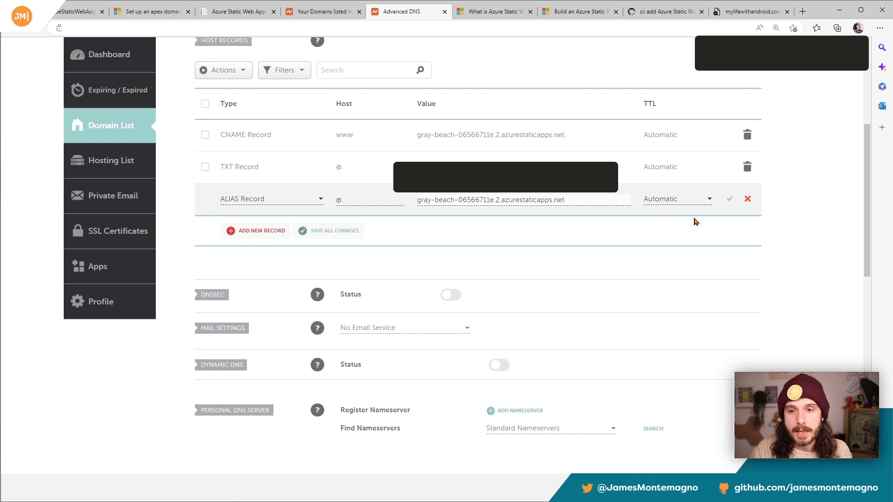
{"action": "left_click", "coordinate": [729, 200]}
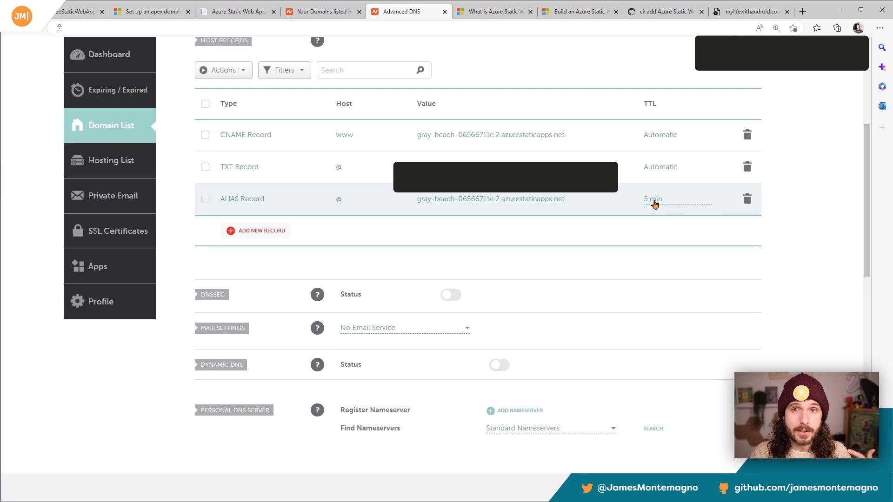
{"action": "left_click", "coordinate": [78, 12]}
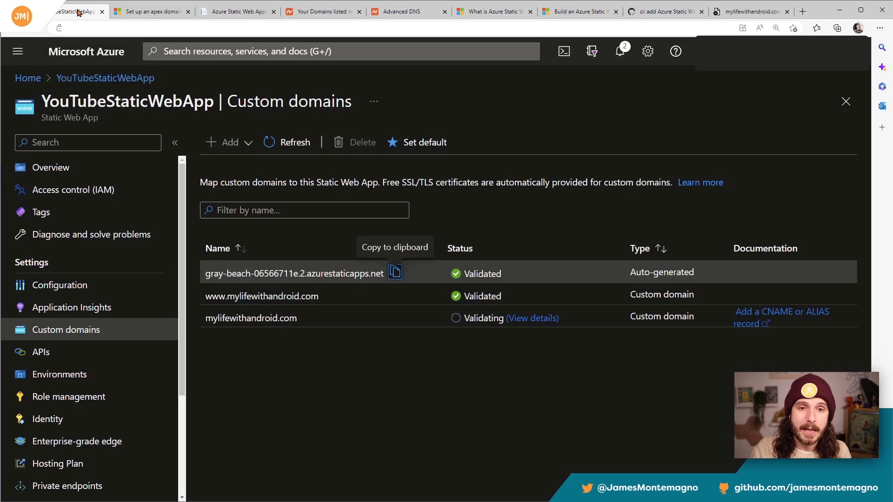
{"action": "left_click", "coordinate": [338, 299]}
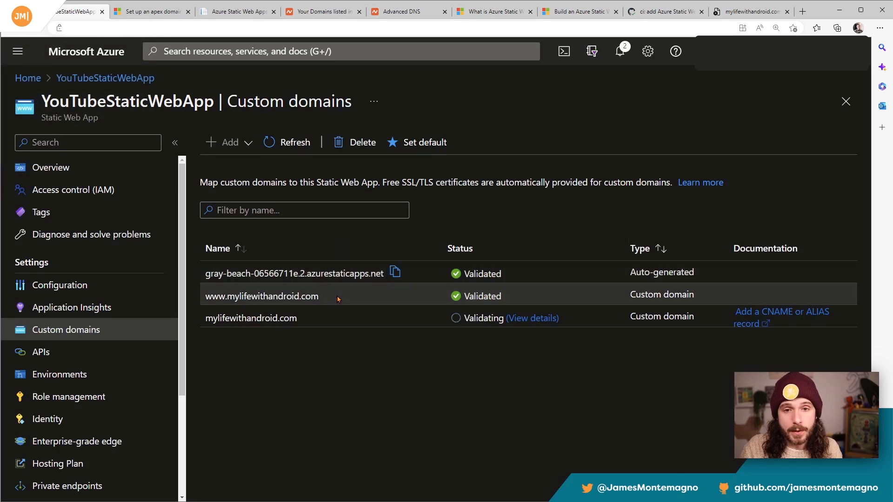
{"action": "left_click", "coordinate": [410, 145]}
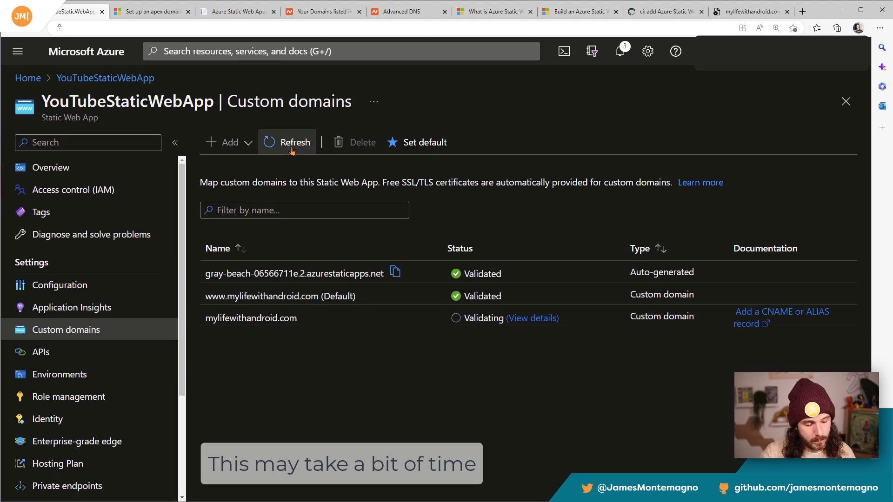
{"action": "left_click", "coordinate": [288, 152]}
{"action": "left_click", "coordinate": [290, 151]}
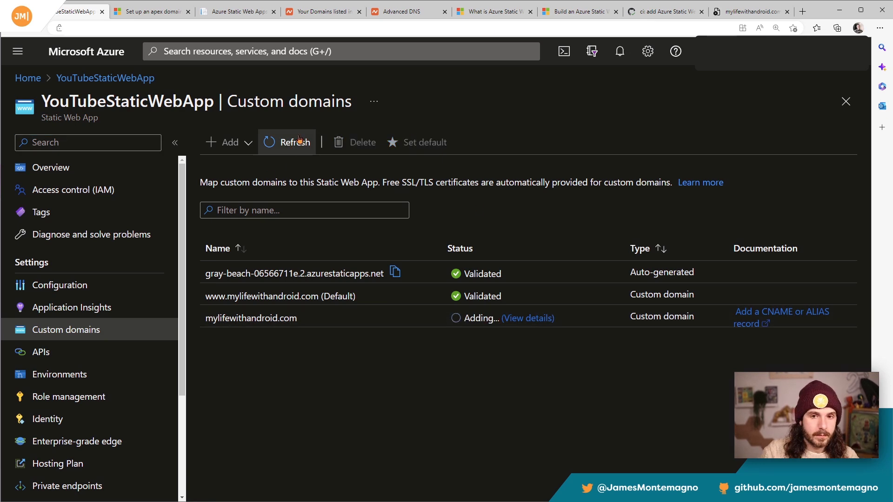
Step: Refresh the custom domains list in Azure and reload mylifewithandroid.com/api/WeatherForecast in its browser tab
{"action": "left_click", "coordinate": [300, 139]}
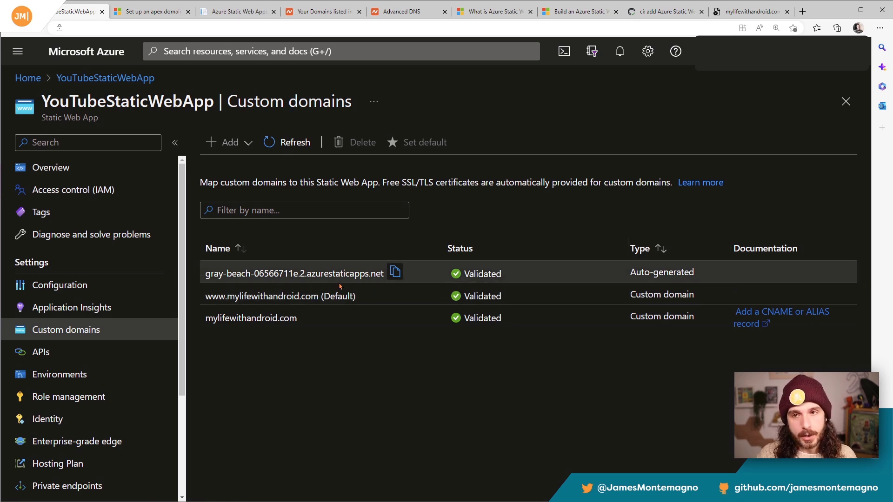
{"action": "left_click", "coordinate": [768, 13]}
{"action": "left_click", "coordinate": [315, 25]}
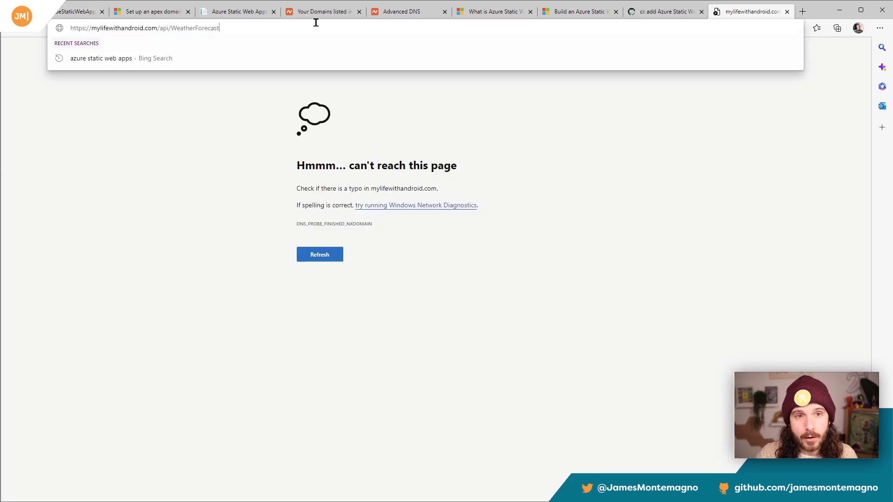
{"action": "key", "text": "Return"}
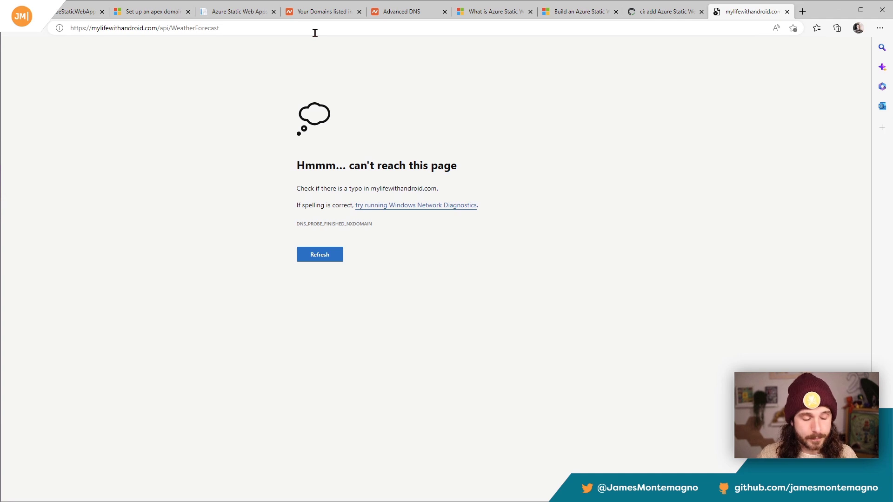
{"action": "left_click_drag", "start_coordinate": [266, 28], "coordinate": [171, 28]}
{"action": "left_click", "coordinate": [255, 152]}
Step: Remove the www prefix from the WeatherForecast API address and load it through the apex domain
{"action": "left_click_drag", "start_coordinate": [253, 24], "coordinate": [109, 27]}
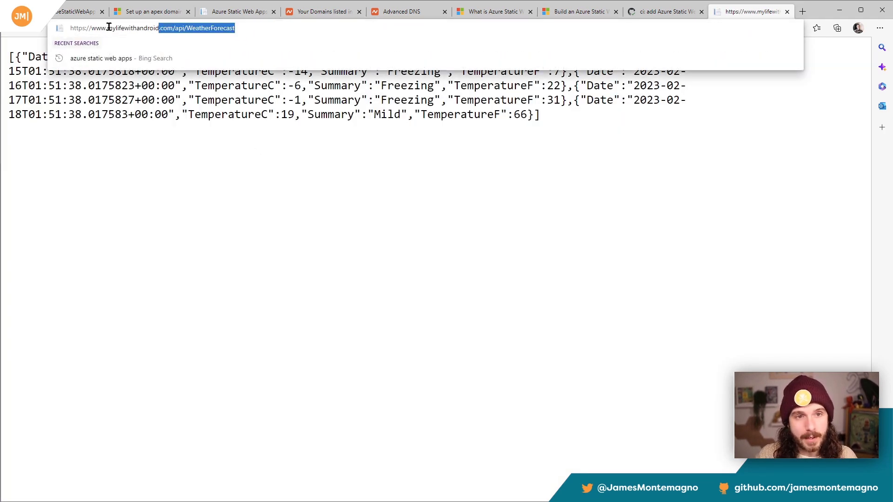
{"action": "left_click", "coordinate": [103, 26]}
{"action": "double_click", "coordinate": [104, 27]}
{"action": "key", "text": "BackSpace"}
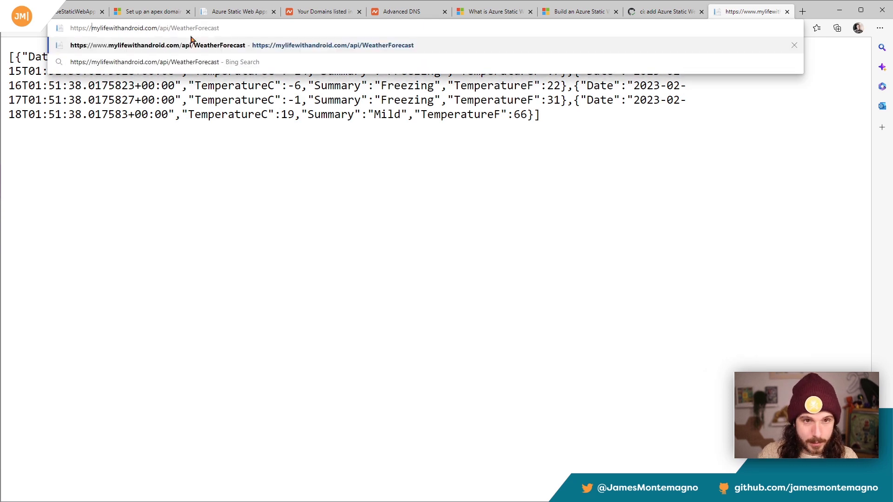
{"action": "key", "text": "Return"}
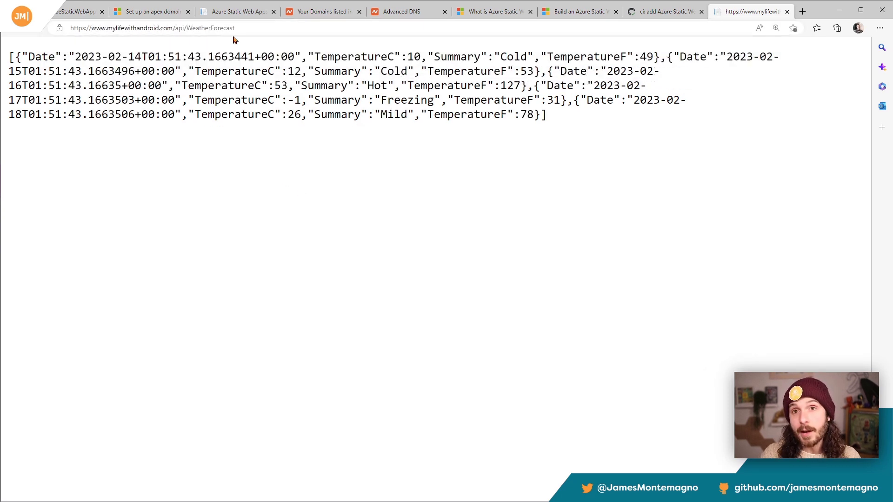
Step: Load the site's home page through the apex domain mylifewithandroid.com
{"action": "left_click_drag", "start_coordinate": [246, 28], "coordinate": [173, 28]}
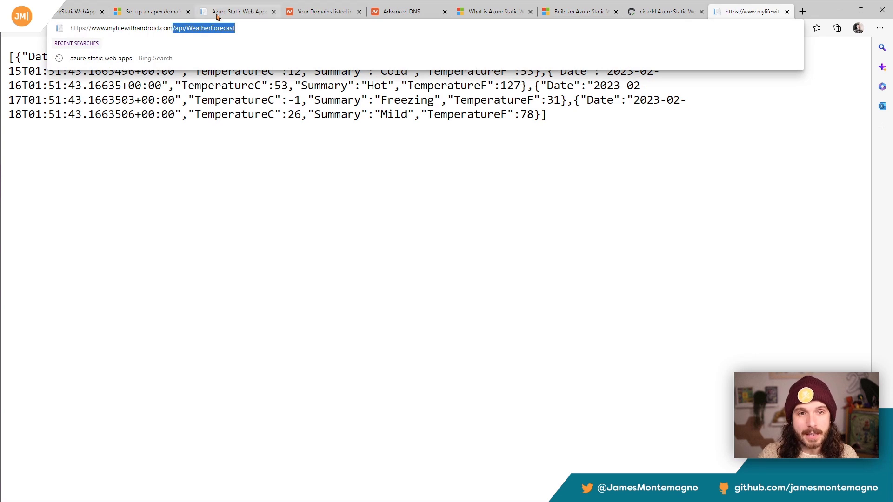
{"action": "key", "text": "ctrl+a"}
{"action": "type", "text": "my"}
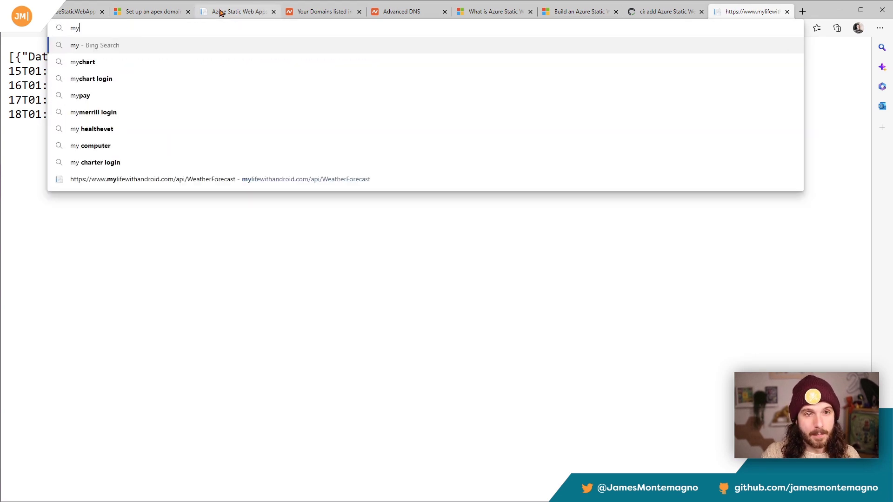
{"action": "type", "text": "lifewithandroid.com"}
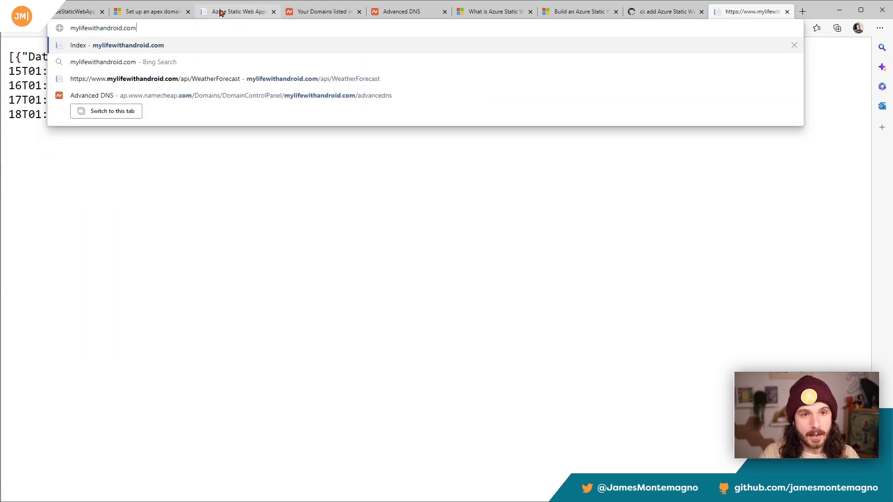
{"action": "key", "text": "Return"}
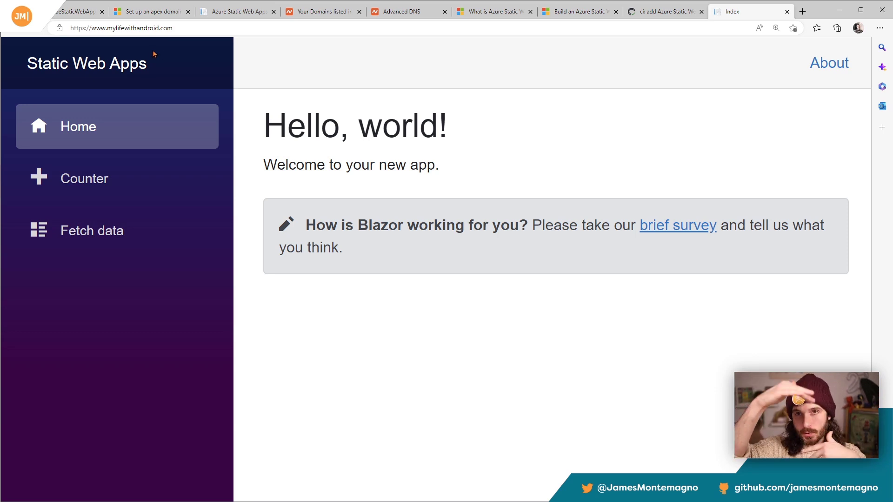
Step: Test the deployed site's Counter page by incrementing the count several times
{"action": "left_click", "coordinate": [133, 166]}
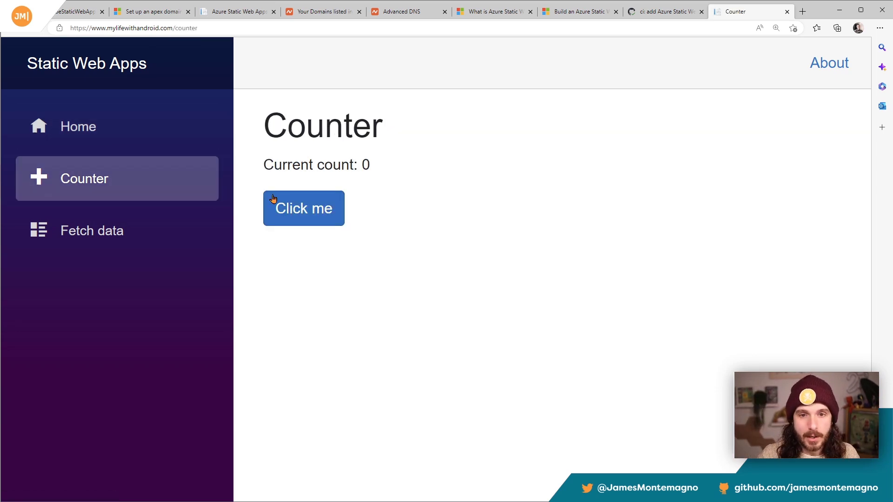
{"action": "left_click", "coordinate": [288, 210]}
{"action": "left_click", "coordinate": [291, 212]}
{"action": "left_click", "coordinate": [291, 212]}
{"action": "left_click", "coordinate": [291, 212]}
{"action": "left_click", "coordinate": [292, 212]}
{"action": "left_click", "coordinate": [292, 212]}
{"action": "left_click", "coordinate": [292, 212]}
{"action": "left_click", "coordinate": [292, 213]}
{"action": "left_click", "coordinate": [294, 212]}
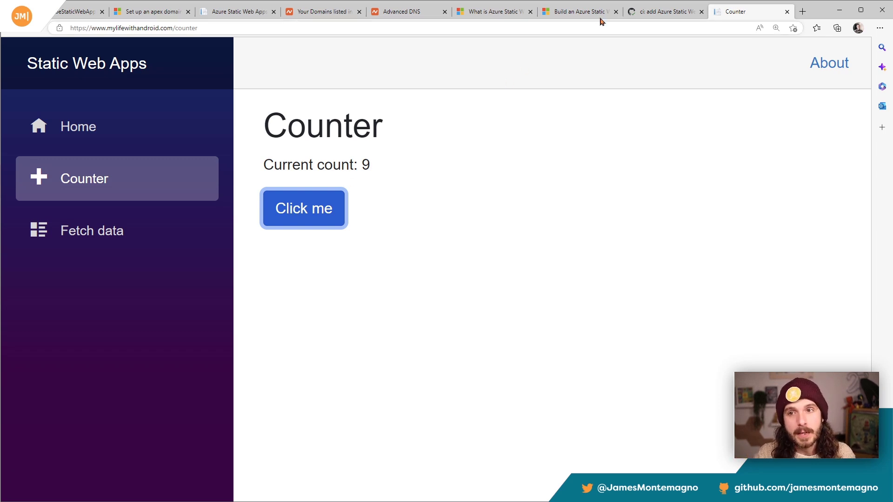
Step: Switch to GitHub and open the YouTubeStaticWebApp repository's main code page
{"action": "left_click", "coordinate": [672, 14]}
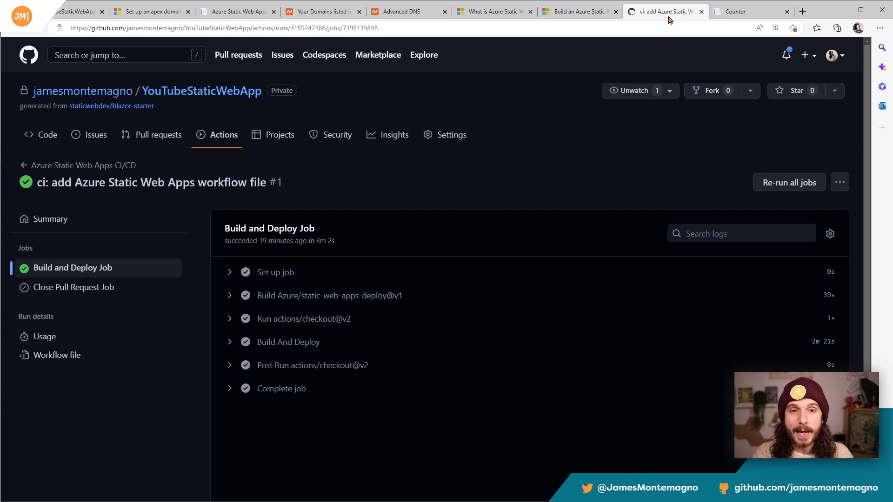
{"action": "left_click", "coordinate": [214, 95]}
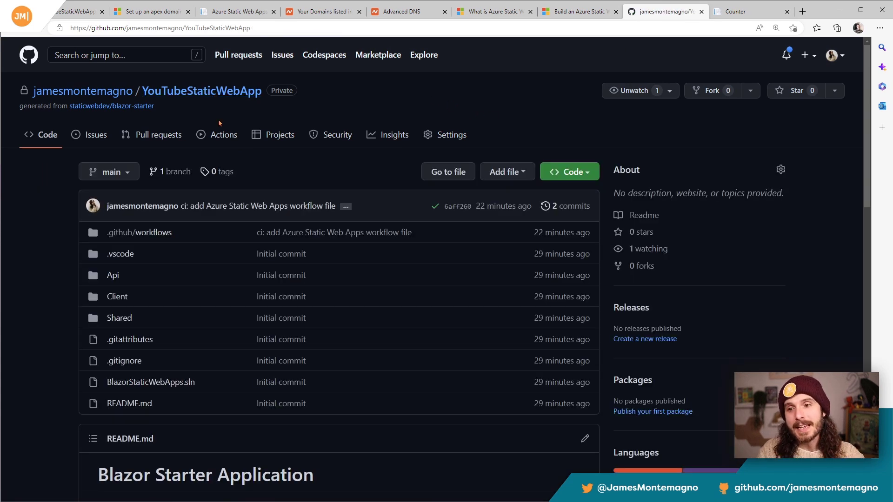